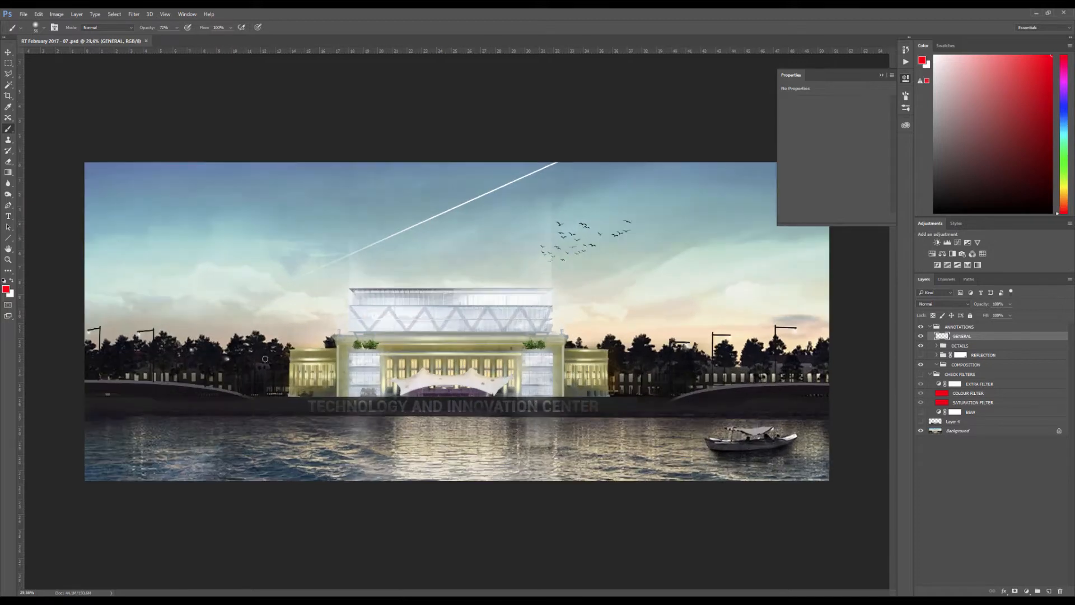
# Brush red annotation strokes along the sky's upper edge and across the lettering on the embankment
pyautogui.moveTo(86, 161); pyautogui.dragTo(720, 155)
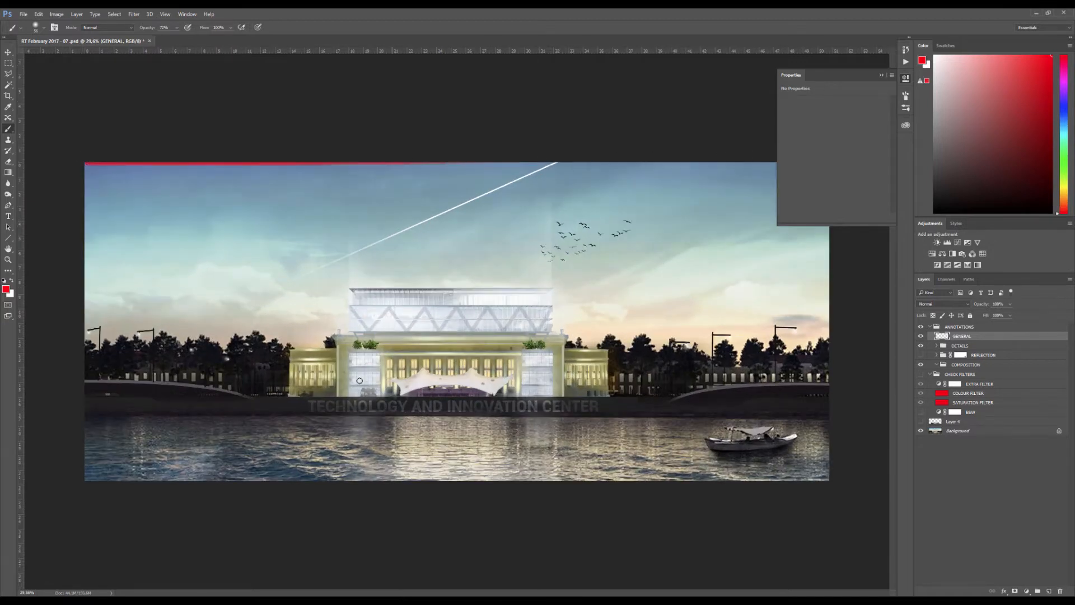
pyautogui.moveTo(338, 398); pyautogui.dragTo(606, 408)
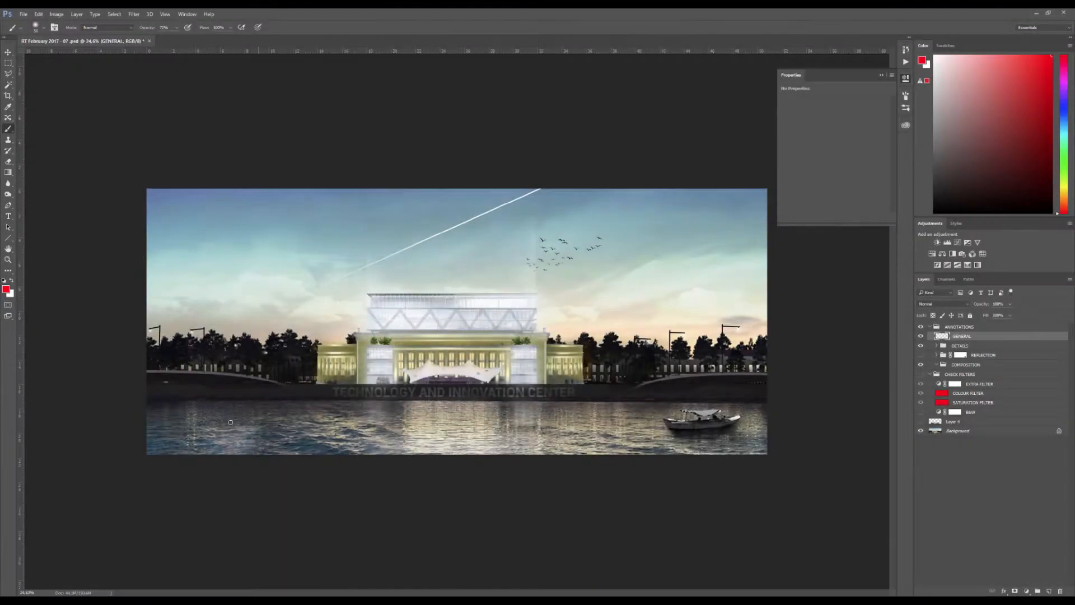
# Trace the embankment's upper contour and the waterline with red brush strokes, and clear the marks from the GENERAL layer
pyautogui.moveTo(157, 375)
pyautogui.mouseDown()
pyautogui.moveTo(259, 375)
pyautogui.moveTo(307, 390)
pyautogui.mouseUp()
pyautogui.moveTo(570, 391); pyautogui.dragTo(769, 371)
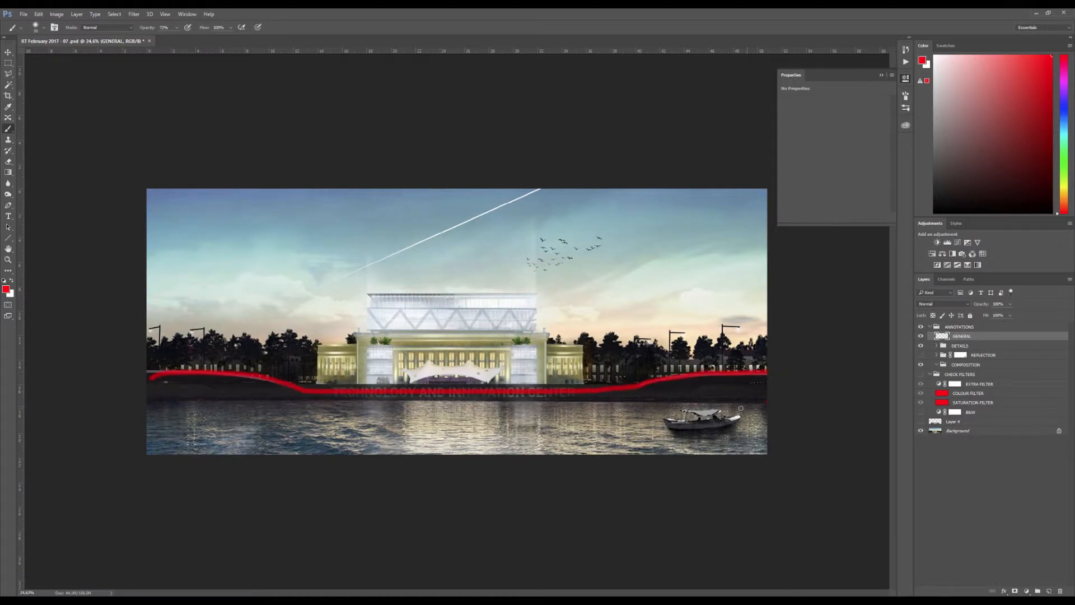
pyautogui.keyDown('shift'); pyautogui.click(145, 401); pyautogui.keyUp('shift')
pyautogui.hotkey('ctrl', 'a')
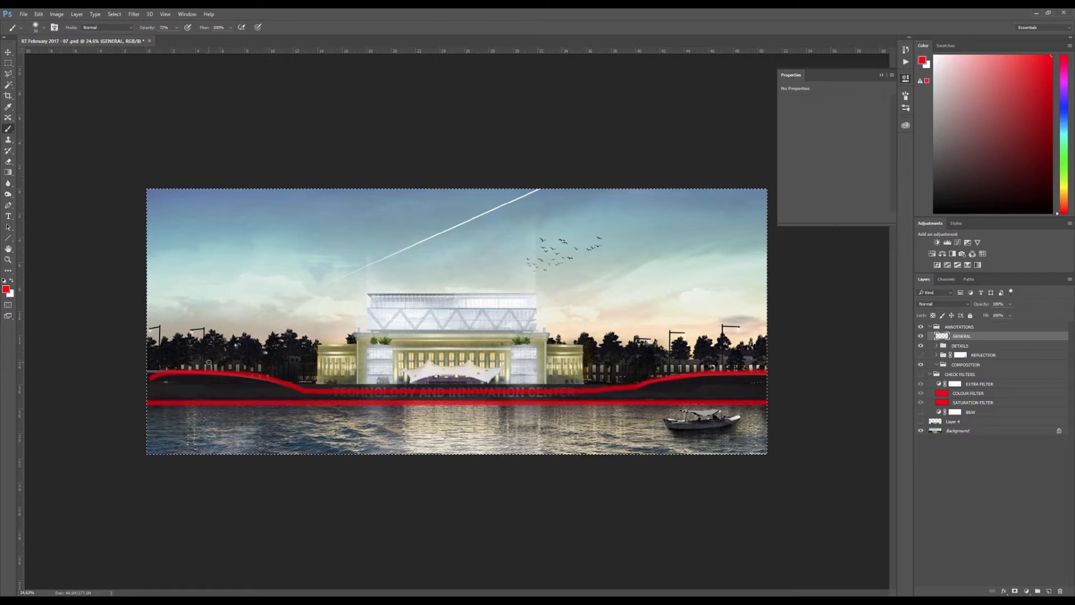
pyautogui.press('Delete')
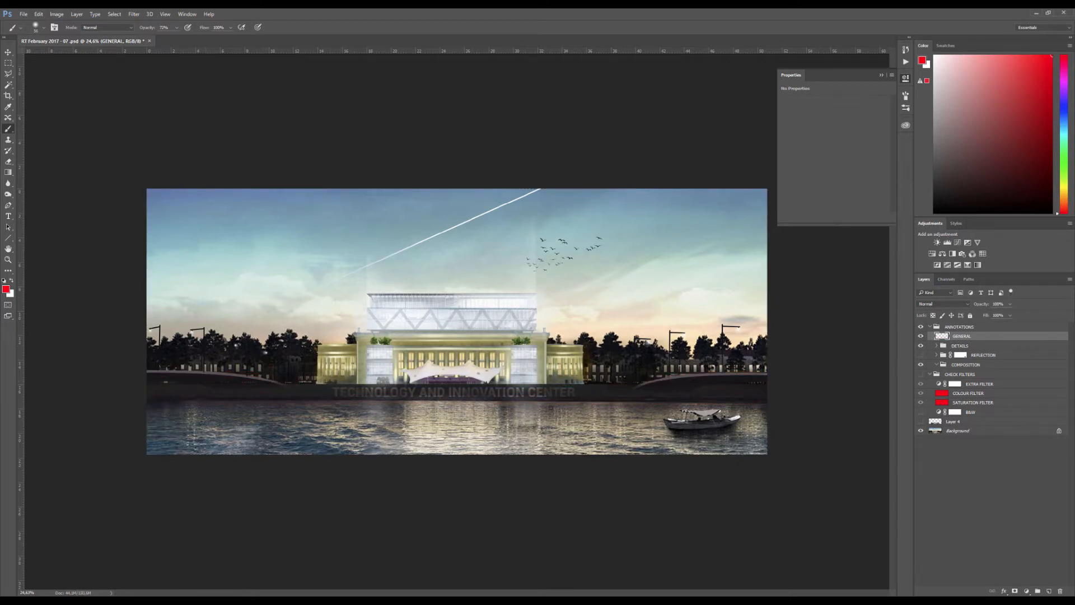
# Check the composition against the Crop tool's thirds grid, cancel the crop and return to the brush
pyautogui.hotkey('ctrl', '+')
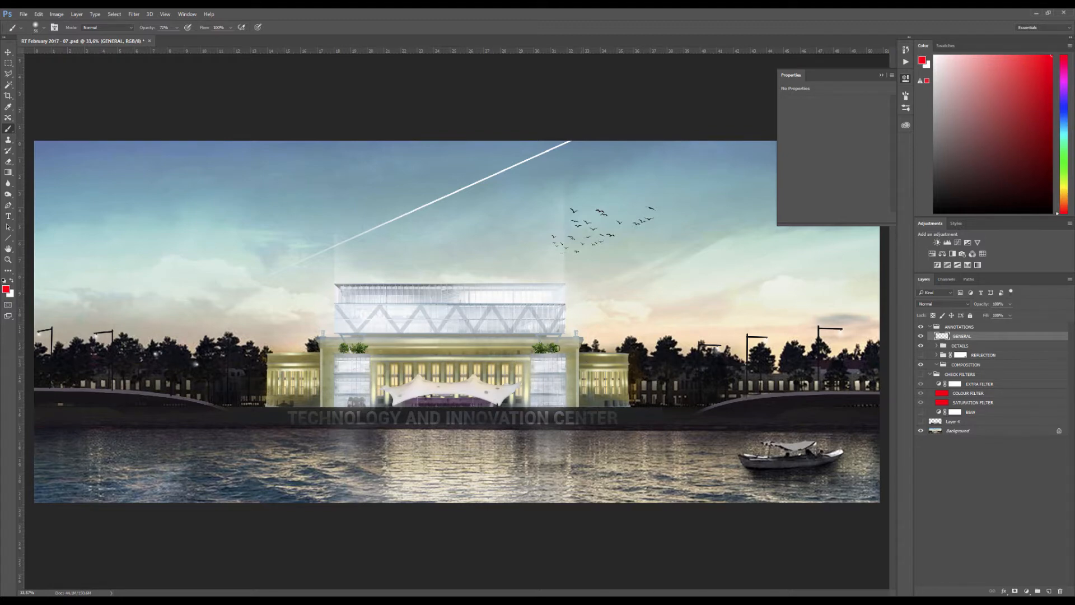
pyautogui.scroll(-2, 555, 348)
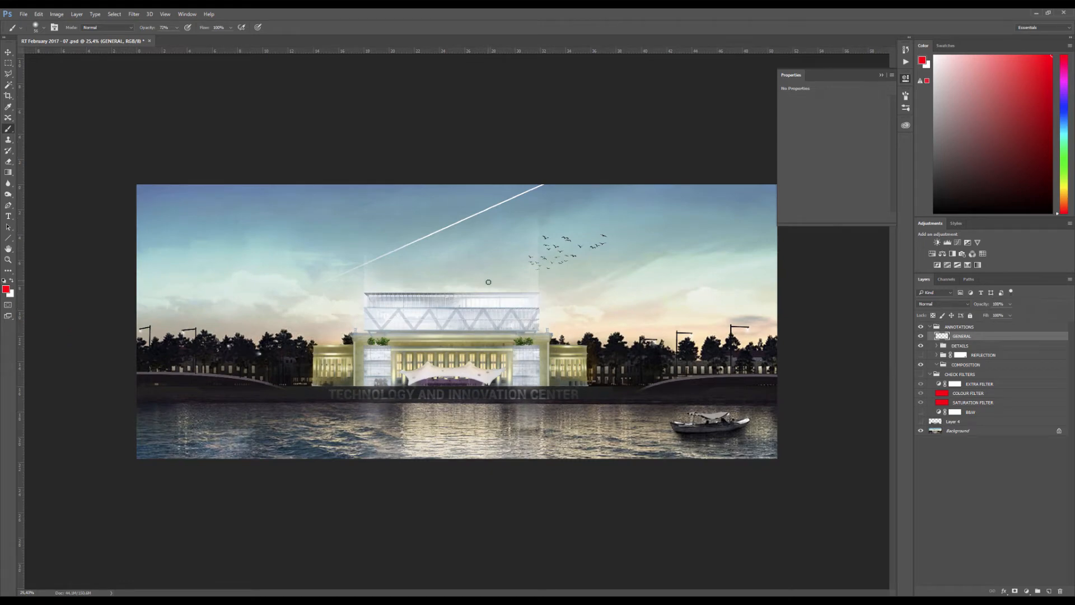
pyautogui.press('c')
pyautogui.press('Escape')
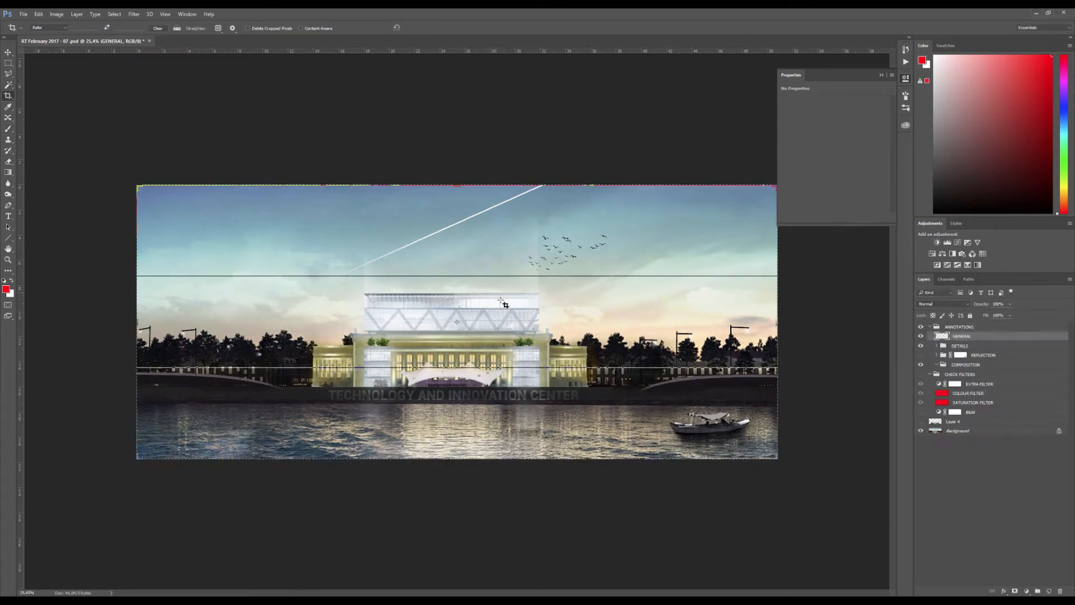
pyautogui.hotkey('ctrl', 'd')
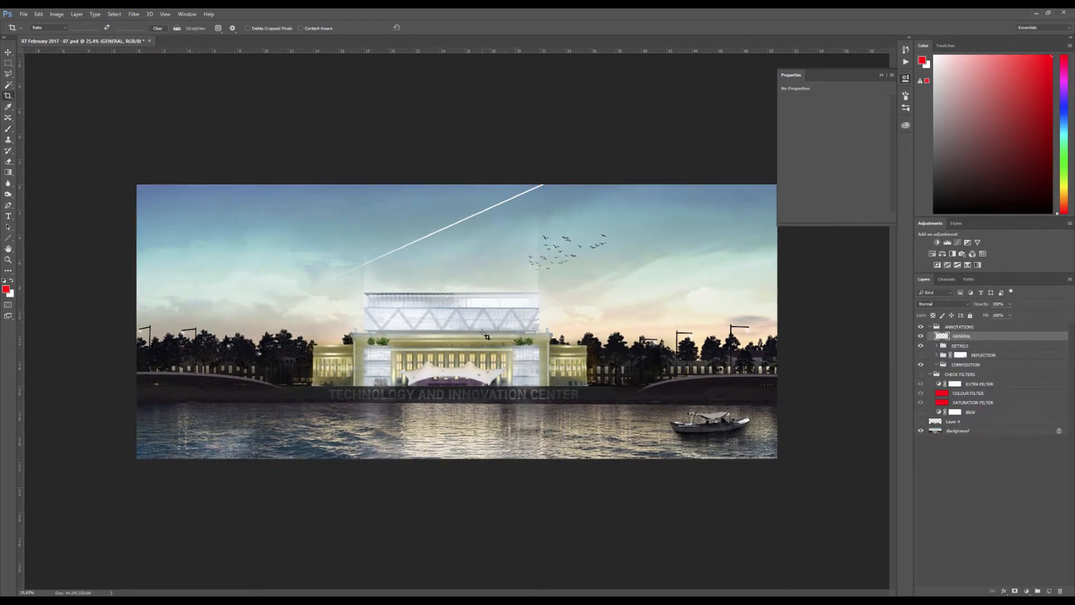
pyautogui.press('b')
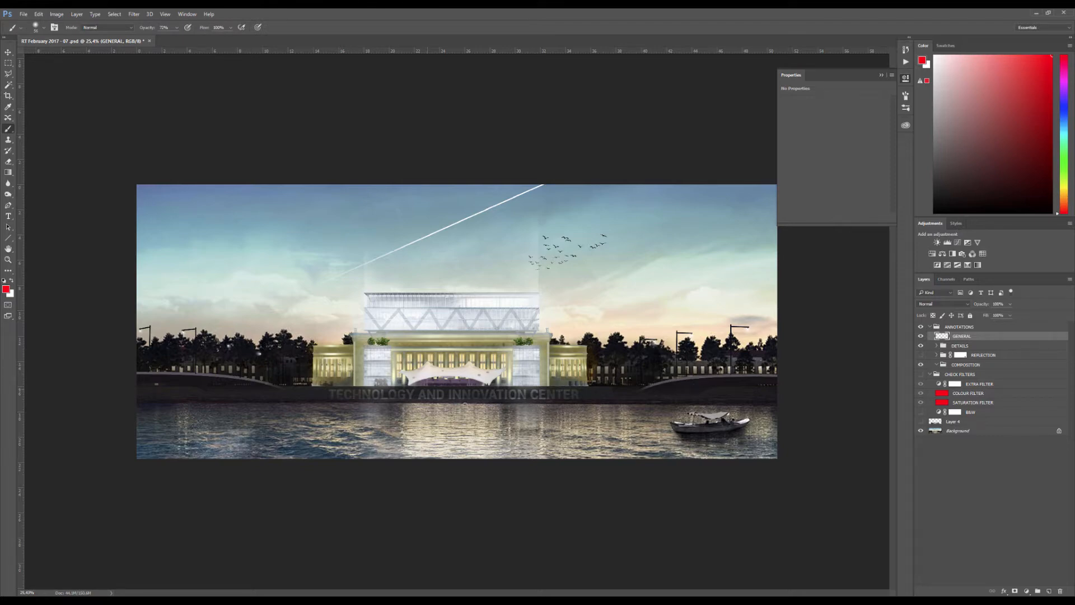
# Circle the boat and trace the embankment's upper edge in red, and clear both annotations
pyautogui.scroll(2, 464, 404)
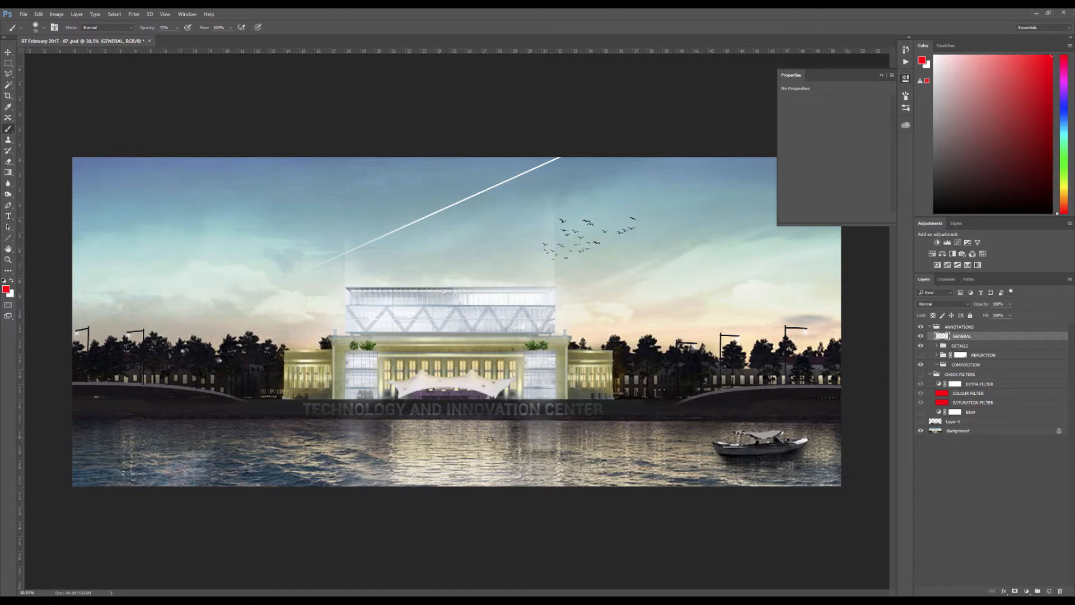
pyautogui.moveTo(799, 430)
pyautogui.mouseDown()
pyautogui.moveTo(675, 448)
pyautogui.moveTo(834, 463)
pyautogui.mouseUp()
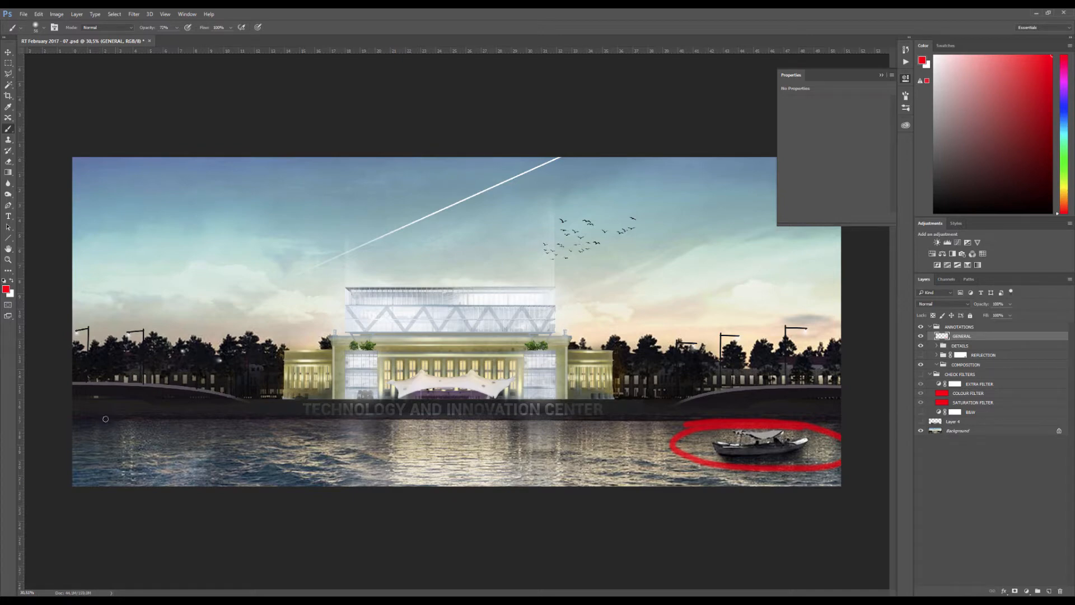
pyautogui.moveTo(69, 383)
pyautogui.mouseDown()
pyautogui.moveTo(167, 382)
pyautogui.moveTo(277, 399)
pyautogui.moveTo(627, 403)
pyautogui.moveTo(819, 379)
pyautogui.mouseUp()
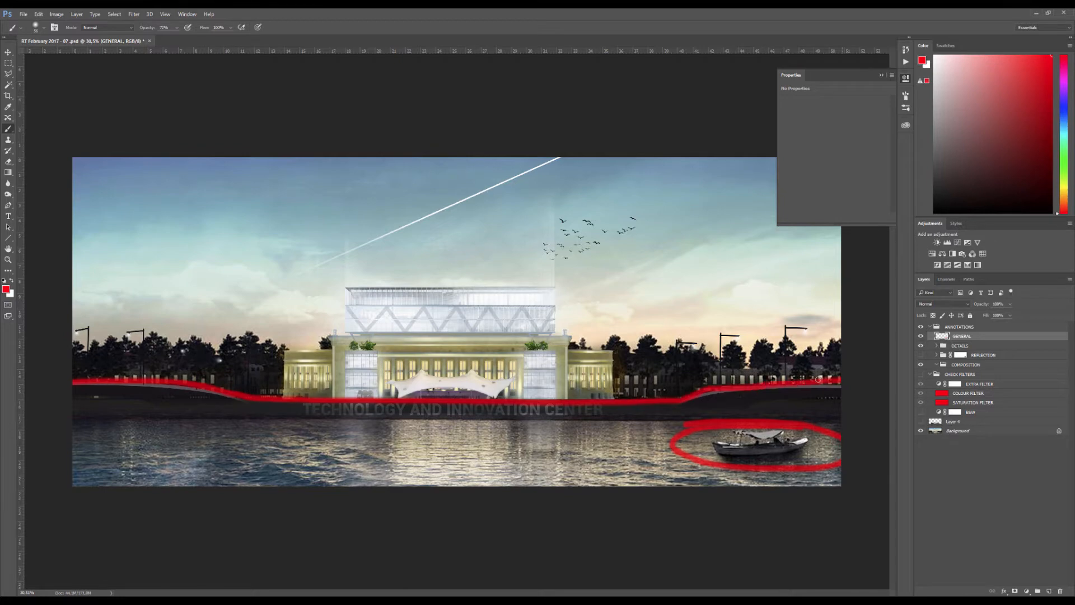
pyautogui.hotkey('ctrl', 'a')
pyautogui.press('Delete')
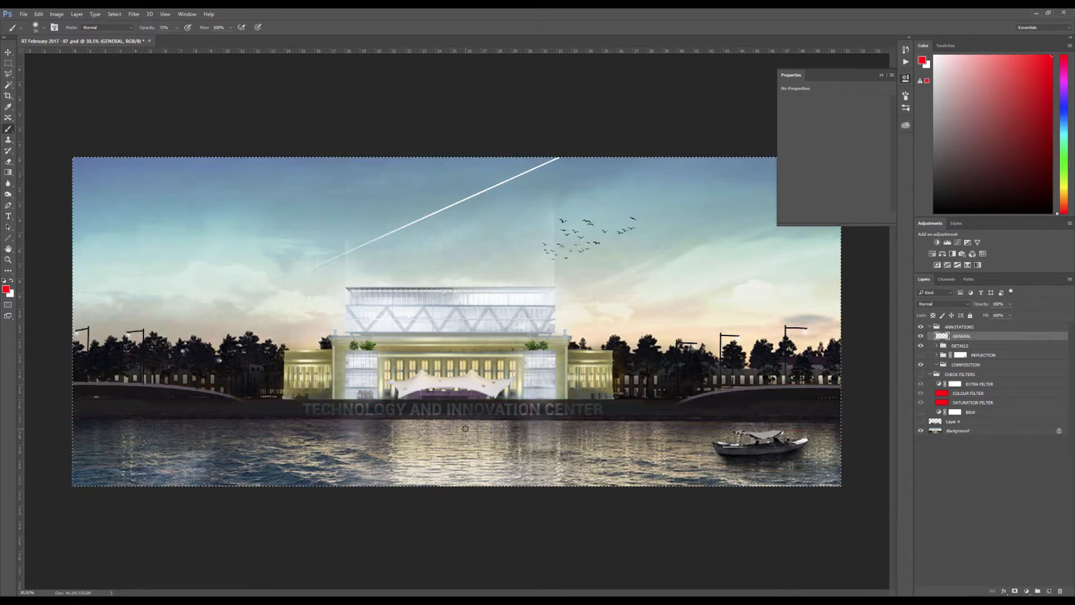
# Paint a red patch on the water below the building's left wing and erase it from the layer
pyautogui.scroll(6, 255, 433)
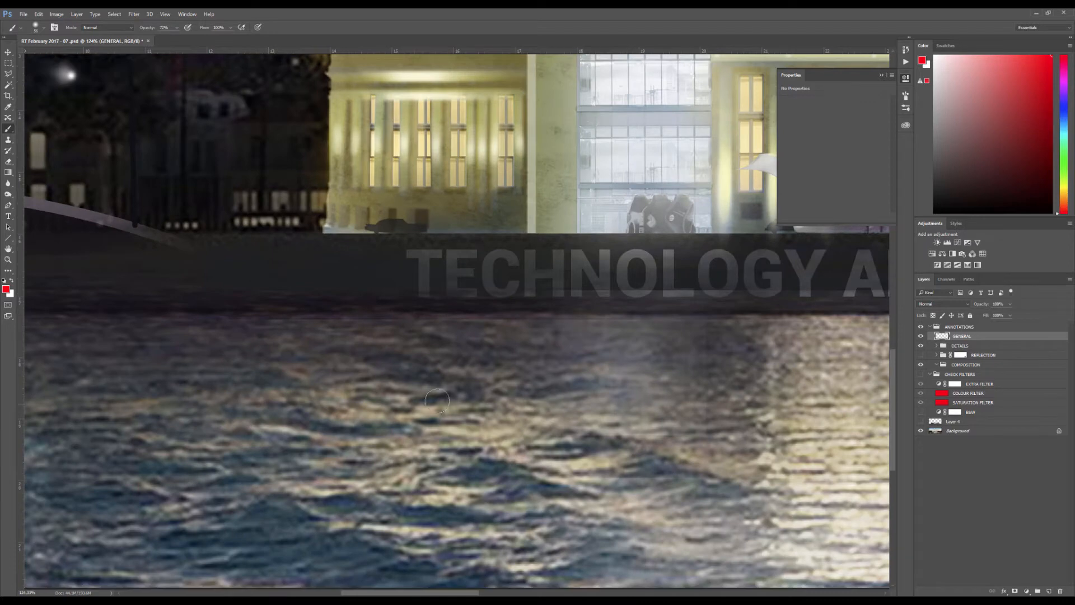
pyautogui.moveTo(536, 379); pyautogui.dragTo(466, 379)
pyautogui.moveTo(367, 386)
pyautogui.mouseDown()
pyautogui.moveTo(421, 410)
pyautogui.moveTo(504, 408)
pyautogui.mouseUp()
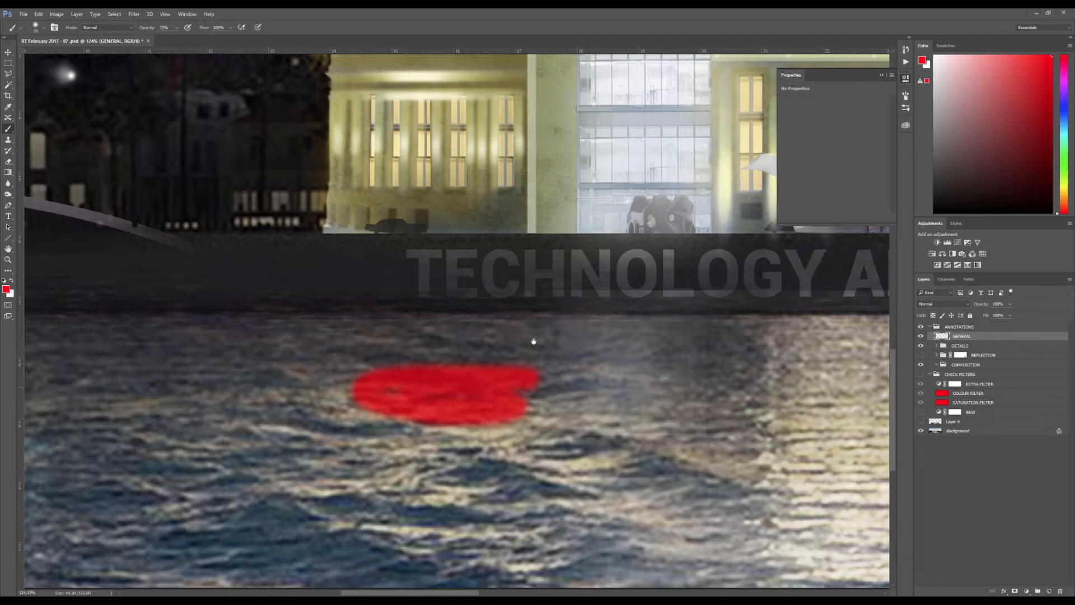
pyautogui.moveTo(489, 268); pyautogui.dragTo(393, 415)
pyautogui.scroll(-4, 384, 288)
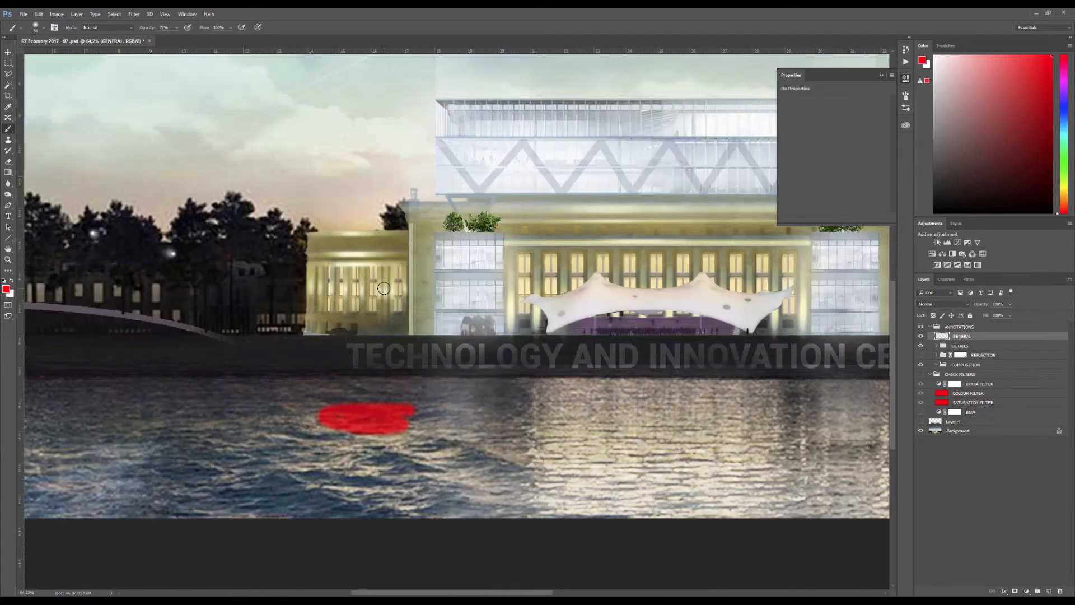
pyautogui.press('Delete')
pyautogui.scroll(-3, 384, 288)
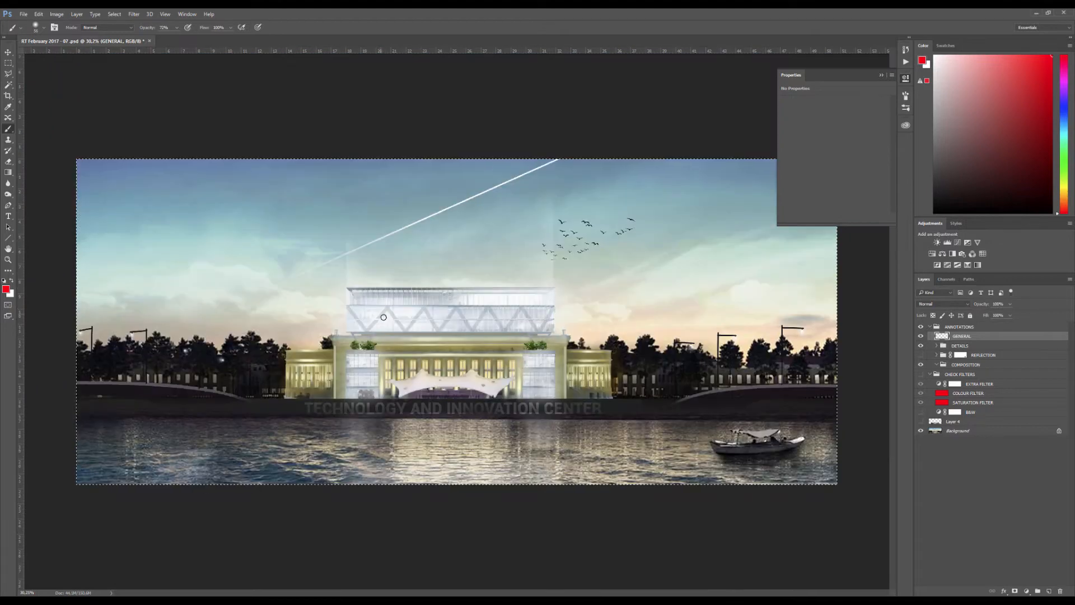
# Mark the water, the building's base and the tree lines on both sides in red, and clear the marks
pyautogui.scroll(1, 192, 464)
pyautogui.scroll(-3, 279, 442)
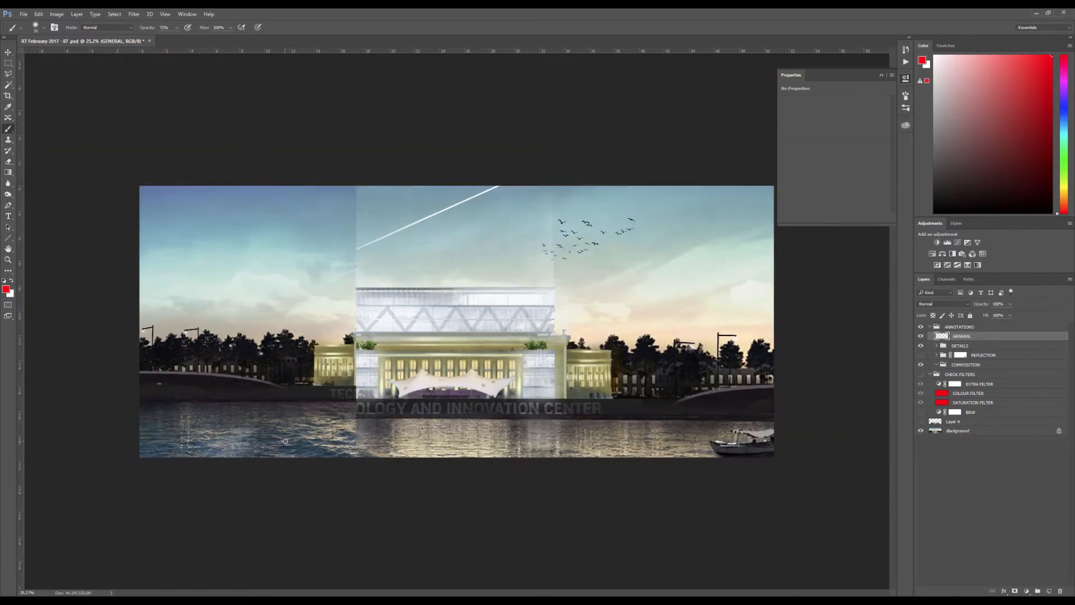
pyautogui.moveTo(149, 403)
pyautogui.mouseDown()
pyautogui.moveTo(722, 404)
pyautogui.moveTo(143, 446)
pyautogui.mouseUp()
pyautogui.moveTo(336, 387)
pyautogui.mouseDown()
pyautogui.moveTo(327, 344)
pyautogui.moveTo(377, 311)
pyautogui.moveTo(590, 336)
pyautogui.moveTo(602, 377)
pyautogui.mouseUp()
pyautogui.moveTo(595, 340)
pyautogui.mouseDown()
pyautogui.moveTo(751, 343)
pyautogui.moveTo(593, 349)
pyautogui.moveTo(718, 349)
pyautogui.mouseUp()
pyautogui.moveTo(312, 357)
pyautogui.mouseDown()
pyautogui.moveTo(252, 338)
pyautogui.moveTo(177, 338)
pyautogui.moveTo(258, 347)
pyautogui.moveTo(282, 355)
pyautogui.mouseUp()
pyautogui.hotkey('ctrl', 'a')
pyautogui.press('Delete')
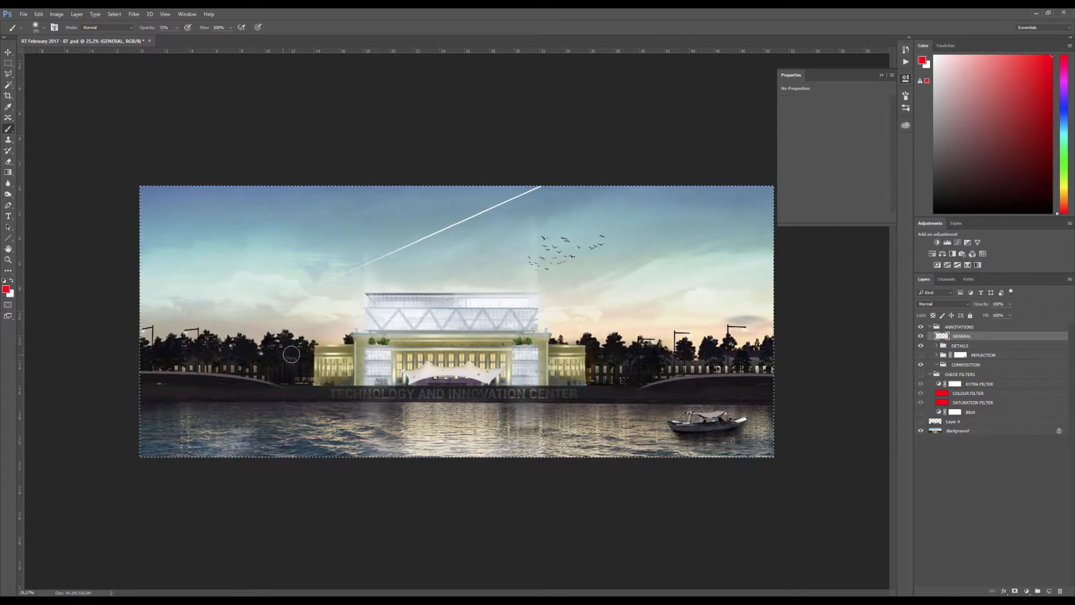
# Outline the whole water area with a broad red stroke and clear it from the layer
pyautogui.moveTo(146, 402)
pyautogui.mouseDown()
pyautogui.moveTo(781, 403)
pyautogui.moveTo(785, 439)
pyautogui.moveTo(752, 461)
pyautogui.moveTo(217, 454)
pyautogui.moveTo(165, 430)
pyautogui.moveTo(162, 407)
pyautogui.moveTo(162, 450)
pyautogui.mouseUp()
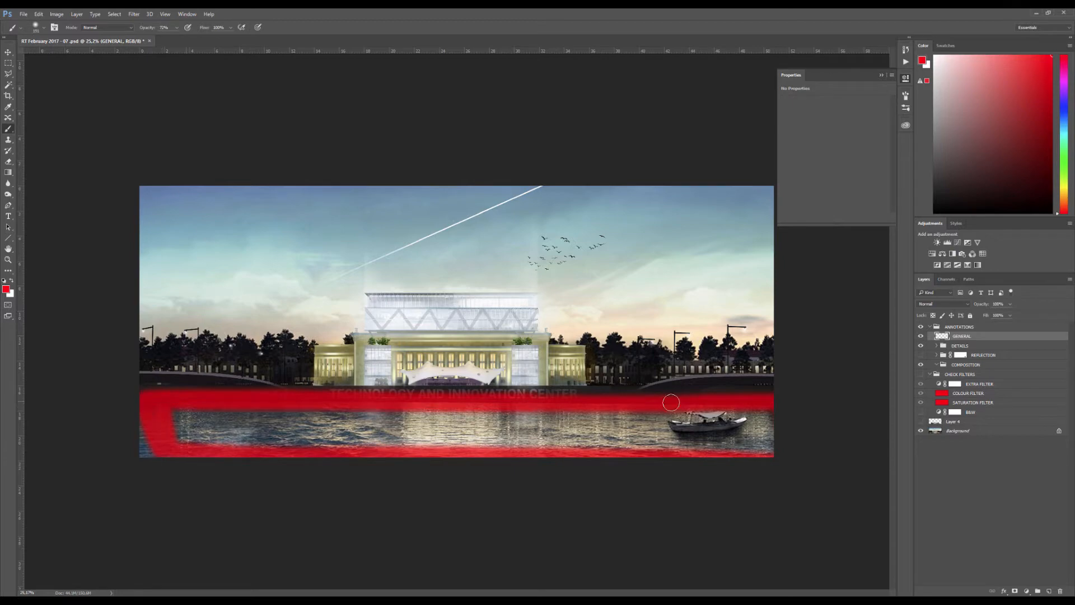
pyautogui.press('Delete')
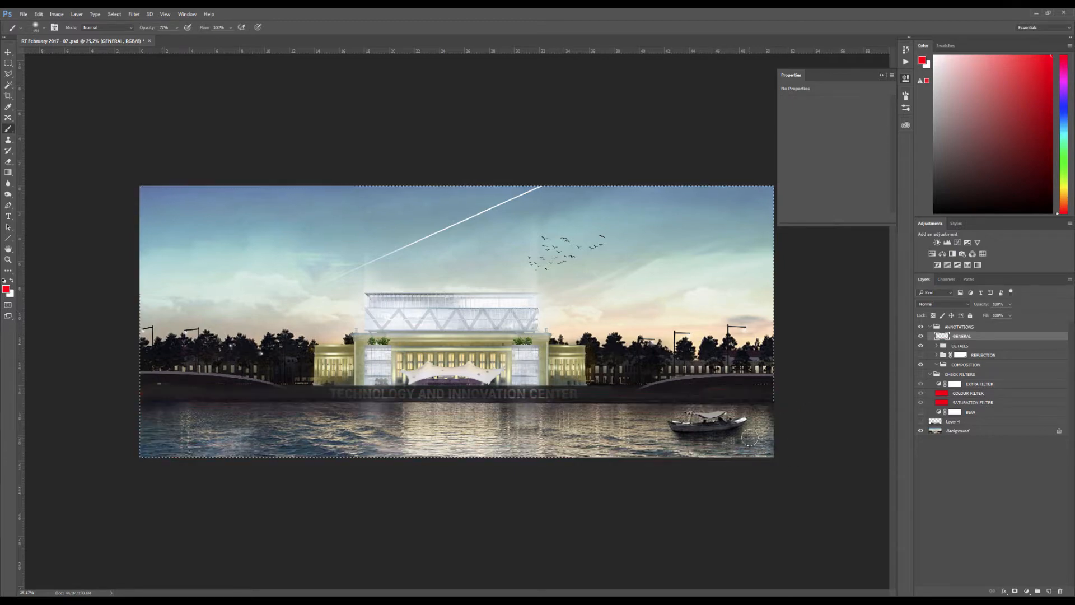
# Mark both vertical edges of the glass volume and its water reflection in red, clear the strokes and deselect
pyautogui.scroll(2, 466, 414)
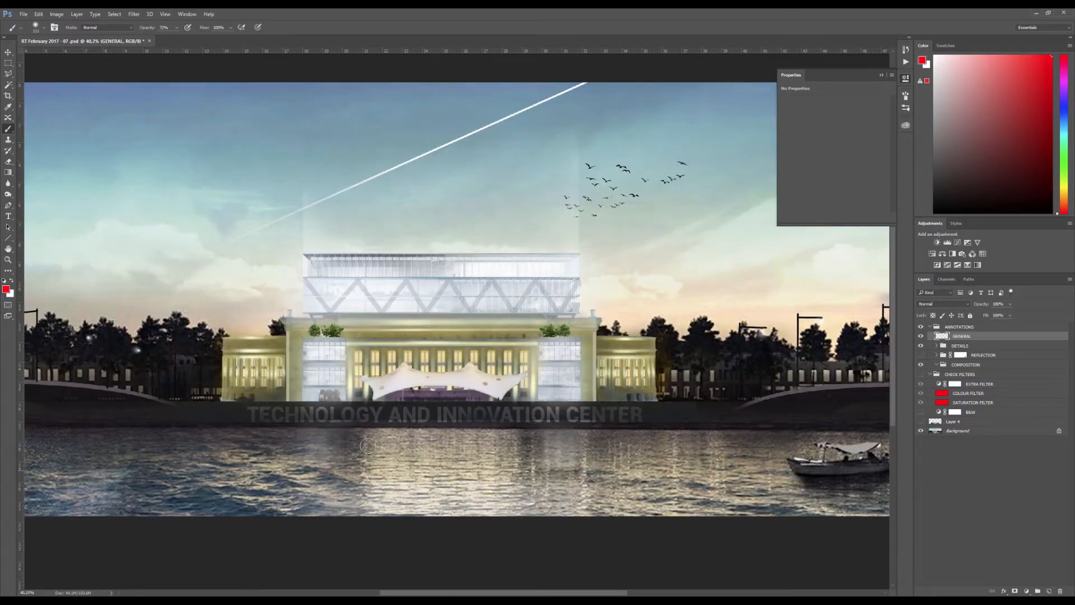
pyautogui.moveTo(371, 441)
pyautogui.mouseDown()
pyautogui.moveTo(359, 503)
pyautogui.moveTo(378, 475)
pyautogui.mouseUp()
pyautogui.moveTo(292, 417)
pyautogui.mouseDown()
pyautogui.moveTo(285, 312)
pyautogui.moveTo(317, 300)
pyautogui.moveTo(307, 313)
pyautogui.moveTo(308, 187)
pyautogui.mouseUp()
pyautogui.moveTo(579, 173); pyautogui.dragTo(576, 341)
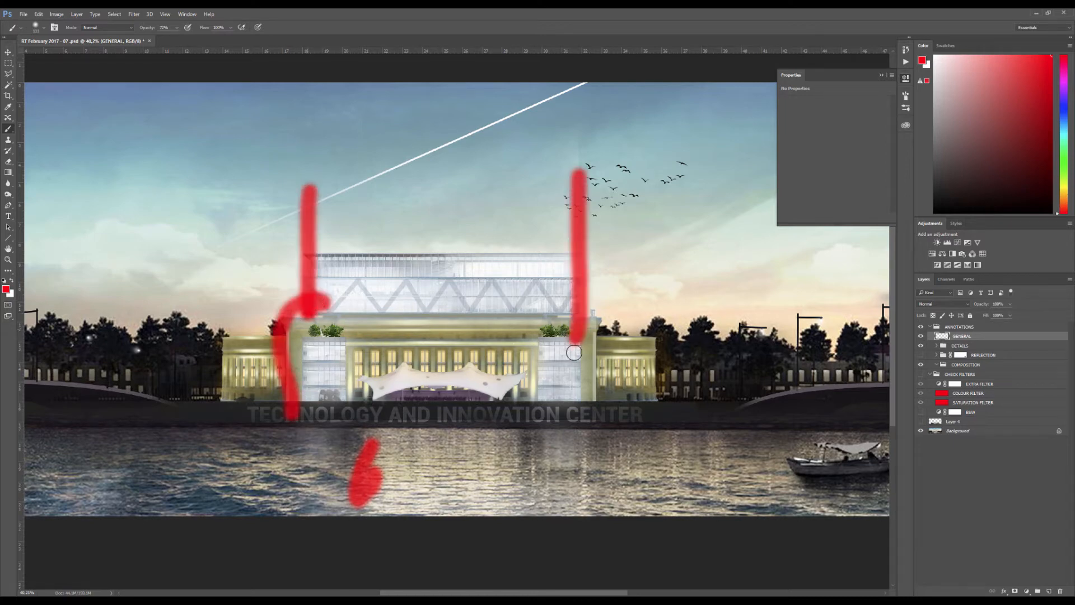
pyautogui.moveTo(364, 468); pyautogui.dragTo(440, 512)
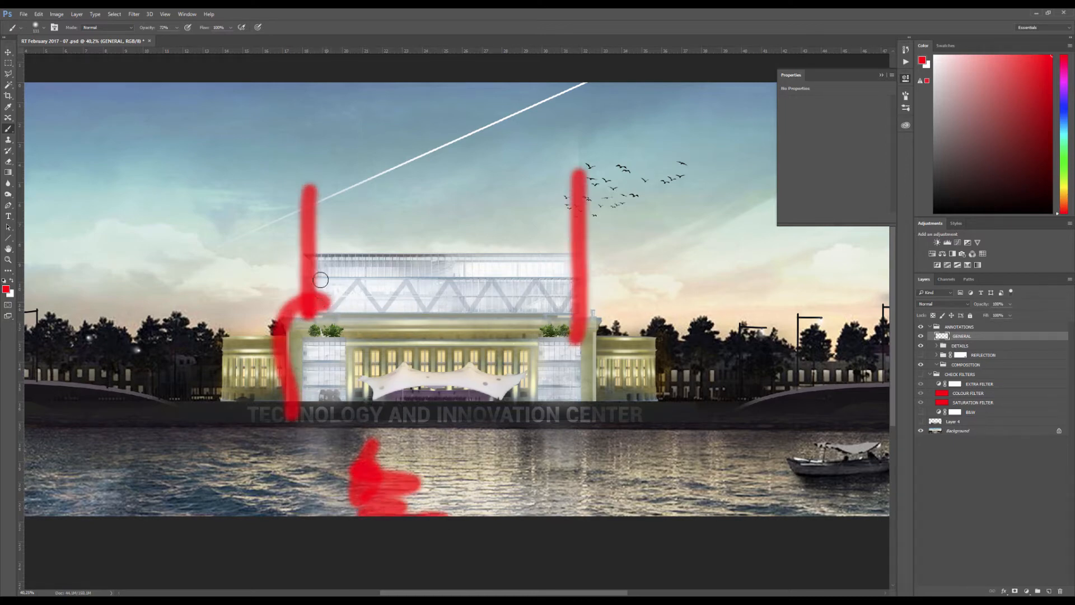
pyautogui.moveTo(322, 280); pyautogui.dragTo(314, 188)
pyautogui.moveTo(395, 502); pyautogui.dragTo(395, 508)
pyautogui.hotkey('ctrl', 'a')
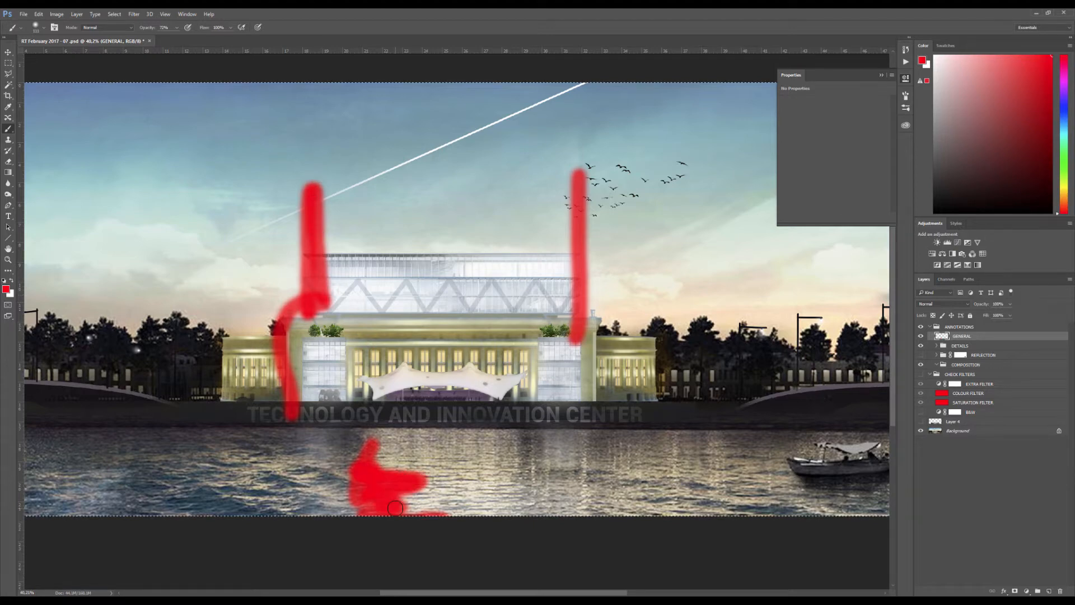
pyautogui.press('Delete')
pyautogui.hotkey('ctrl', 'd')
# Review the image framing once more with the Crop tool, cancel the crop and switch back to the brush
pyautogui.hotkey('ctrl', '-')
pyautogui.hotkey('ctrl', '-')
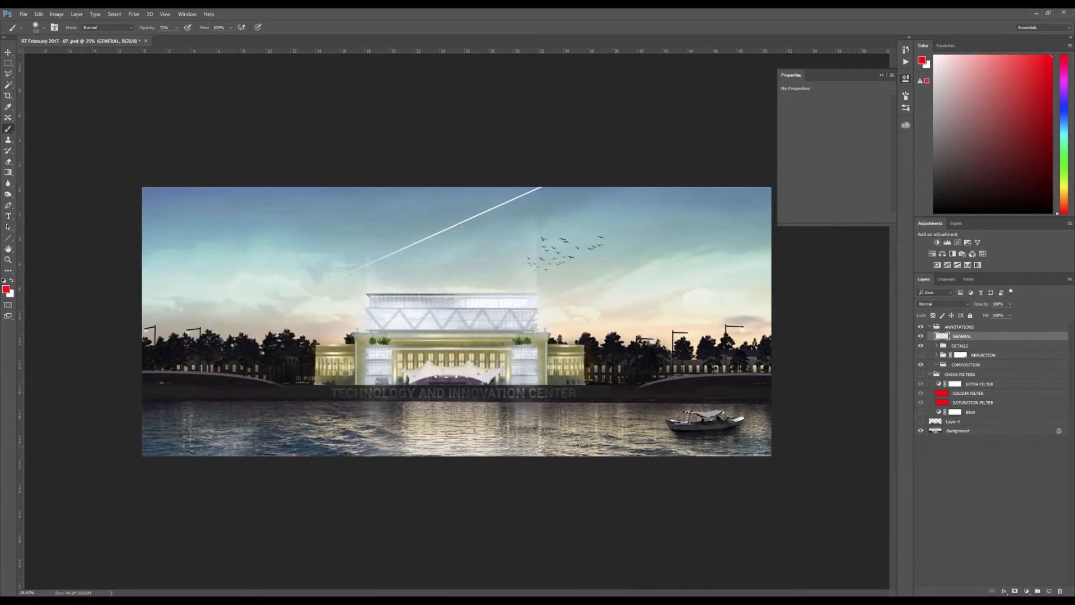
pyautogui.scroll(4, 536, 422)
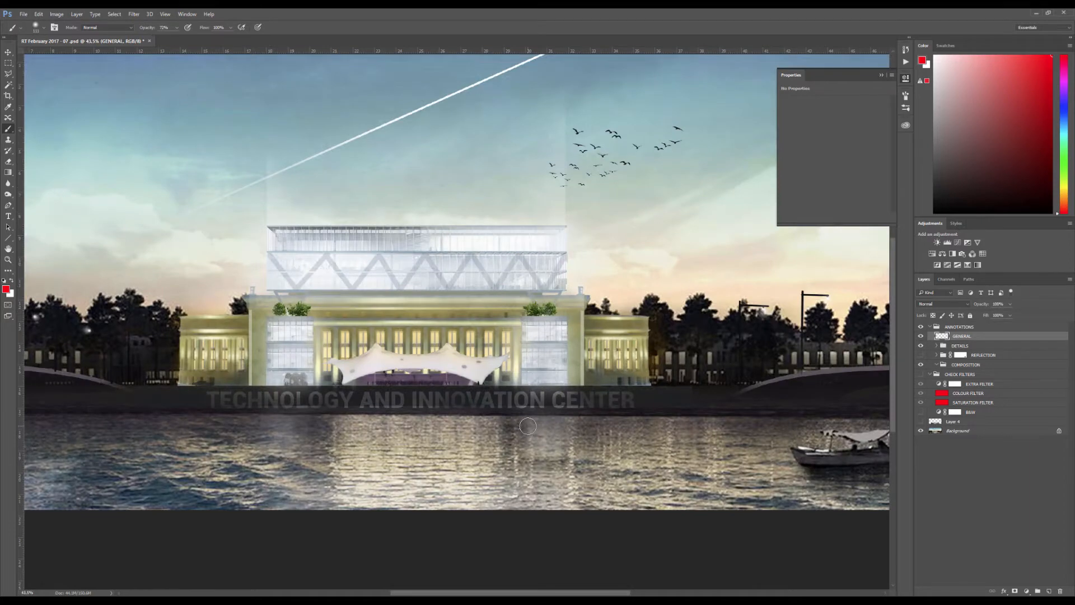
pyautogui.scroll(-3, 525, 401)
pyautogui.scroll(1, 397, 421)
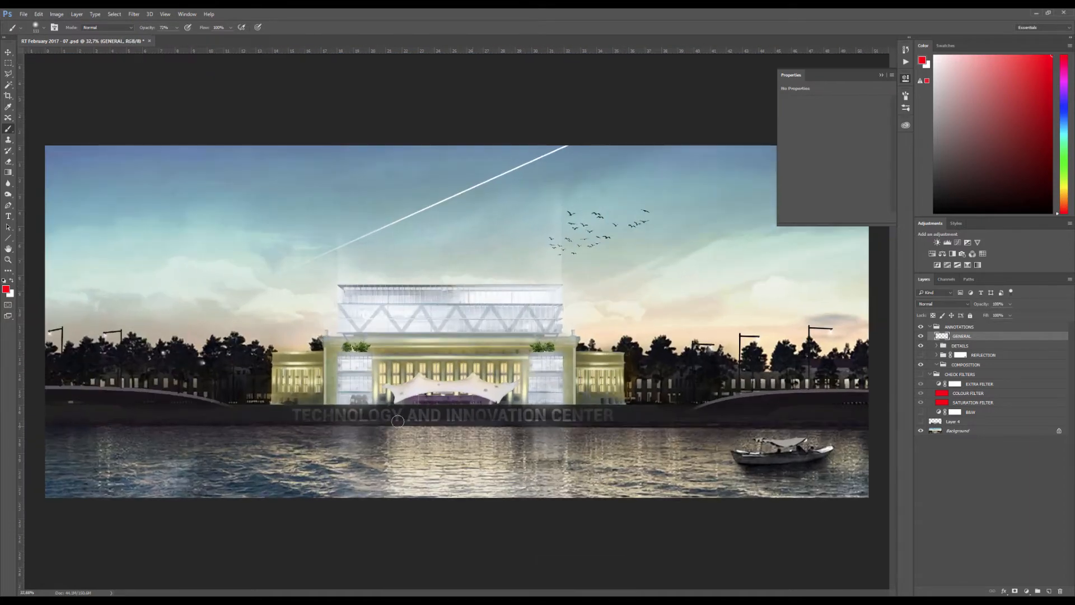
pyautogui.scroll(-2, 400, 491)
pyautogui.press('c')
pyautogui.moveTo(457, 447); pyautogui.dragTo(444, 468)
pyautogui.press('Escape')
pyautogui.press('v')
pyautogui.scroll(-2, 481, 400)
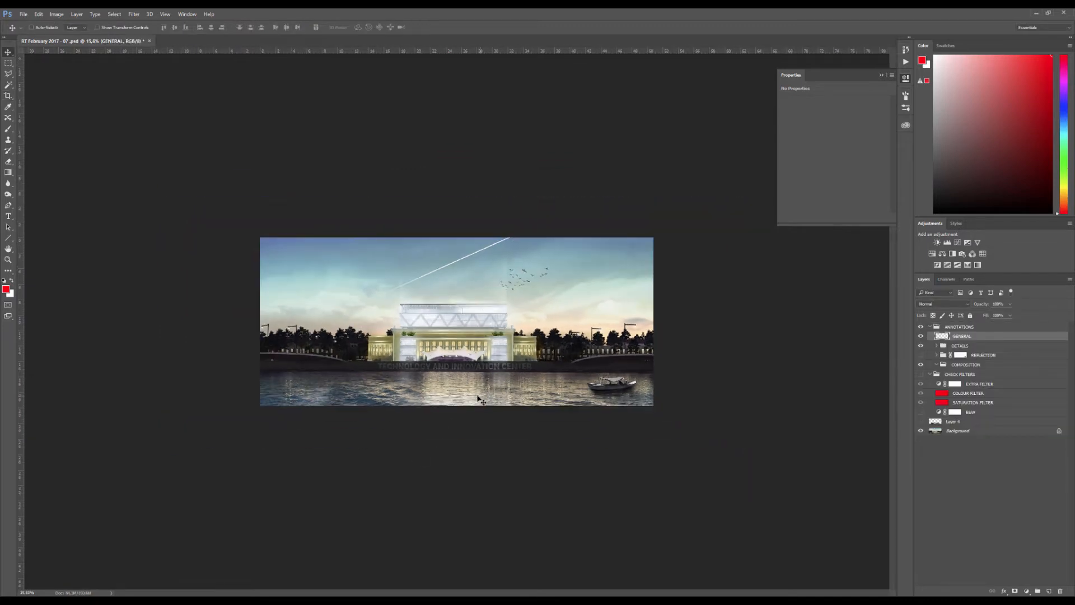
pyautogui.scroll(2, 481, 400)
pyautogui.press('b')
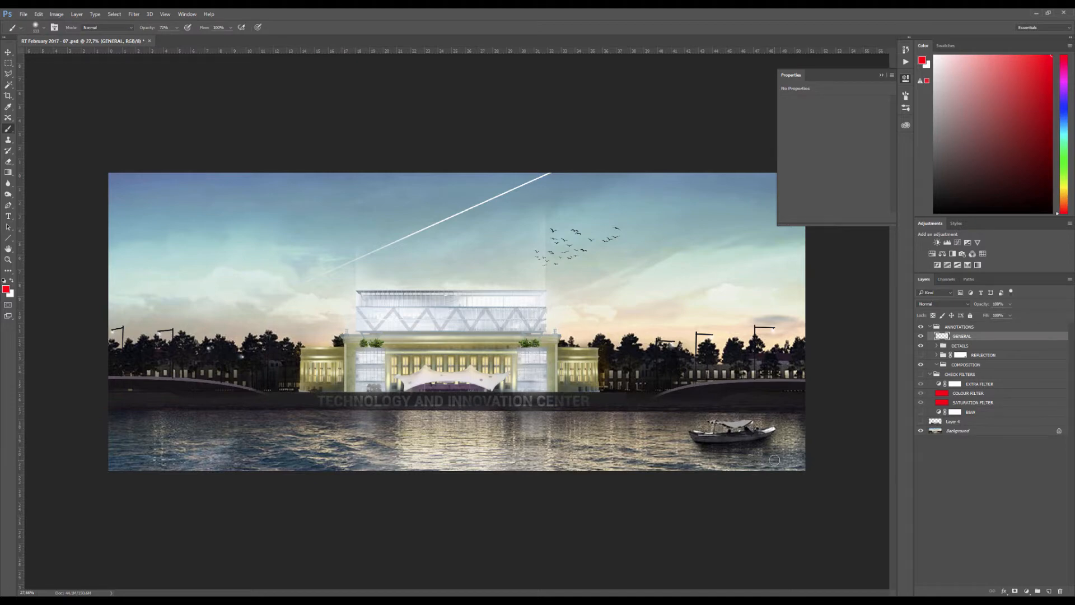
# Dab red brush marks on the dark embankment at both ends and clear them from the layer
pyautogui.scroll(4, 774, 460)
pyautogui.scroll(-2, 720, 420)
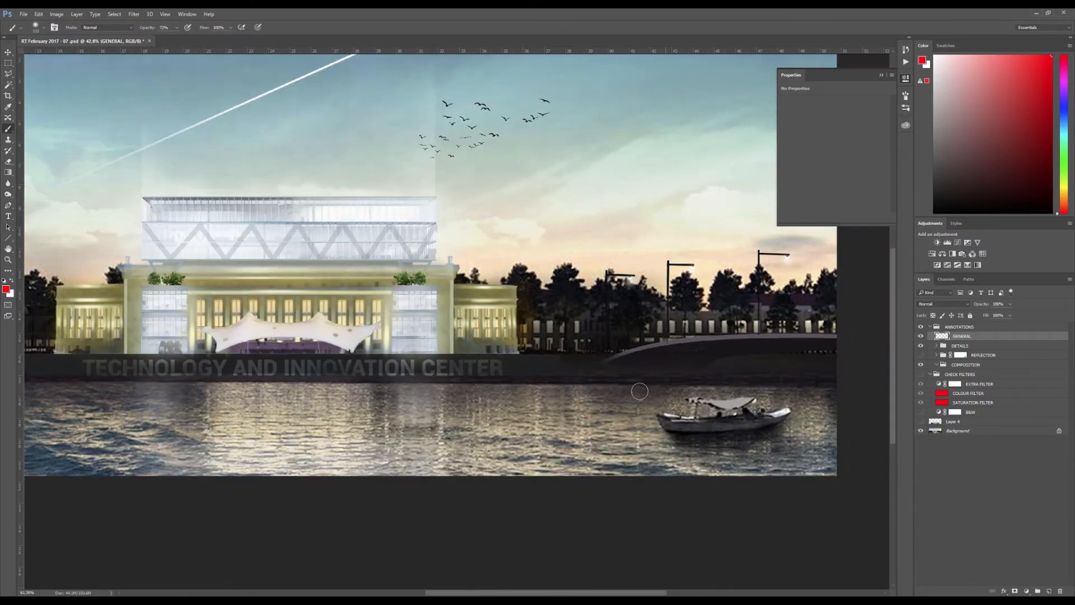
pyautogui.scroll(-2, 700, 384)
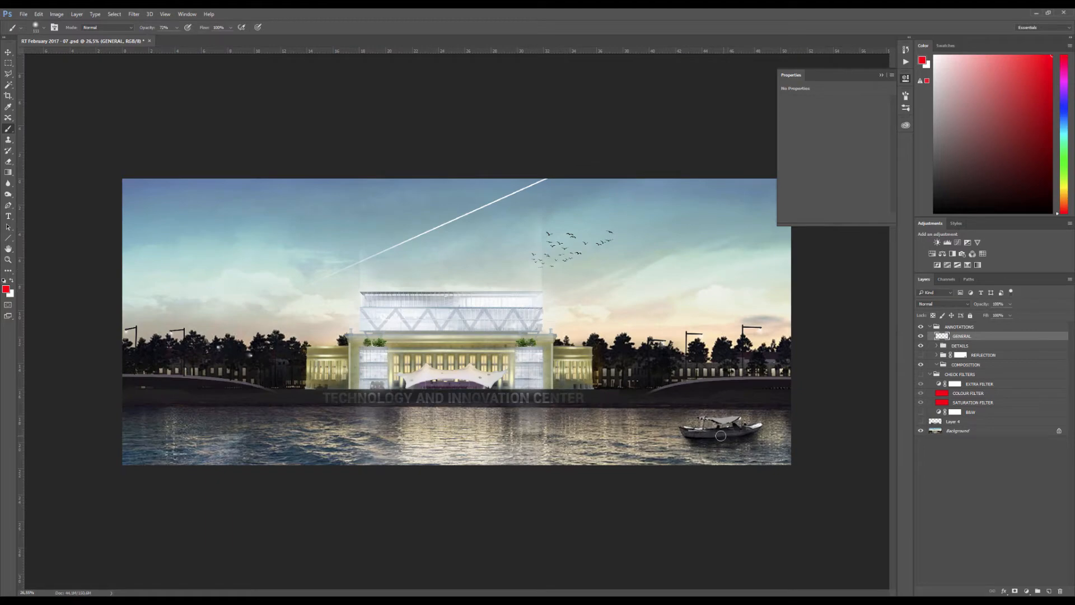
pyautogui.scroll(4, 740, 434)
pyautogui.scroll(-3, 722, 426)
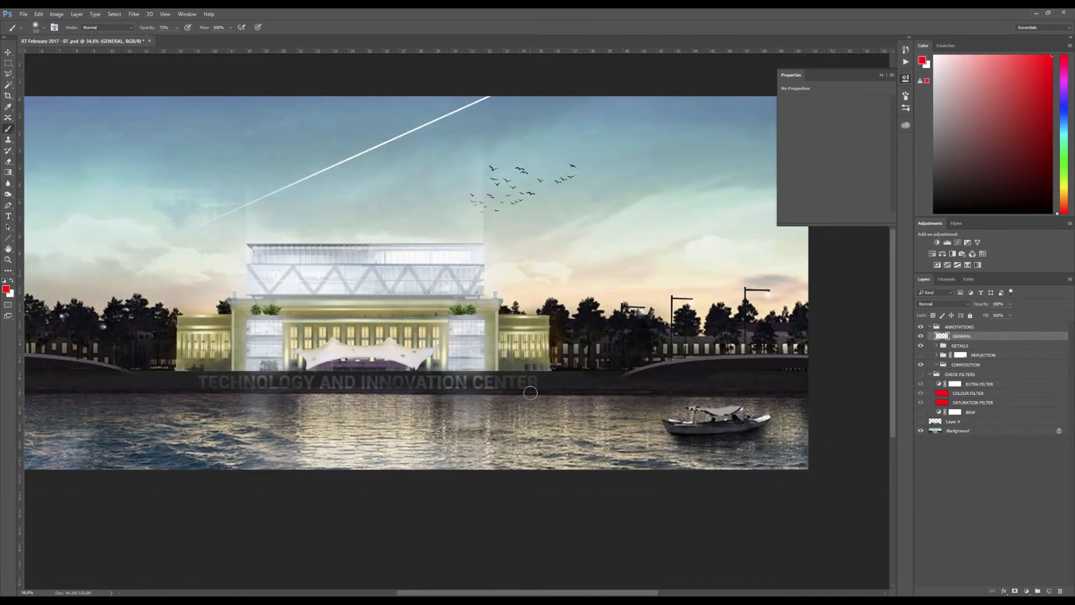
pyautogui.keyDown('alt'); pyautogui.rightClick(121, 385); pyautogui.keyUp('alt')
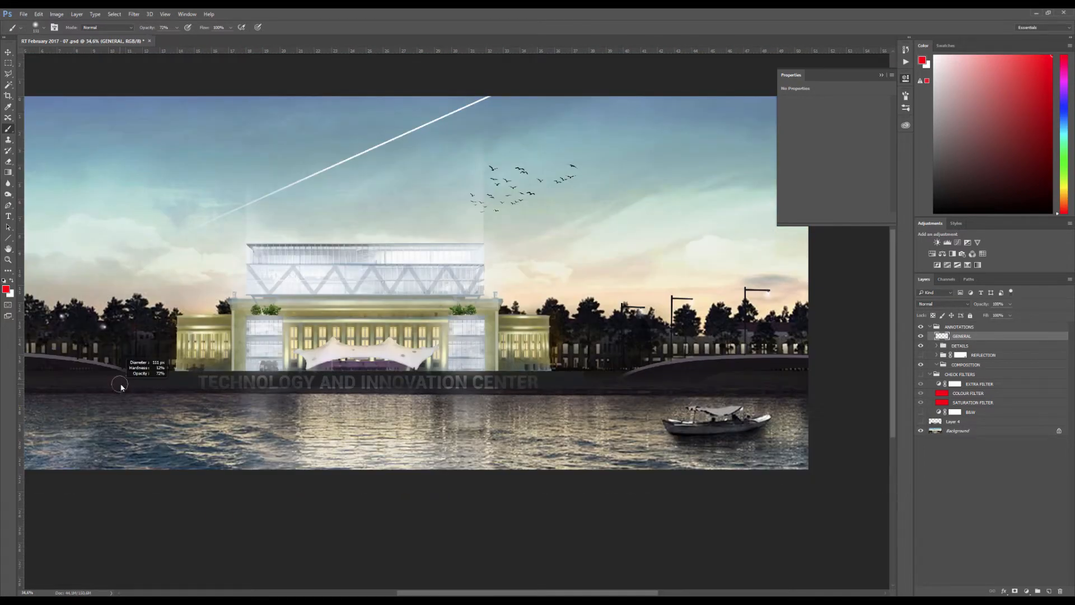
pyautogui.click(63, 383)
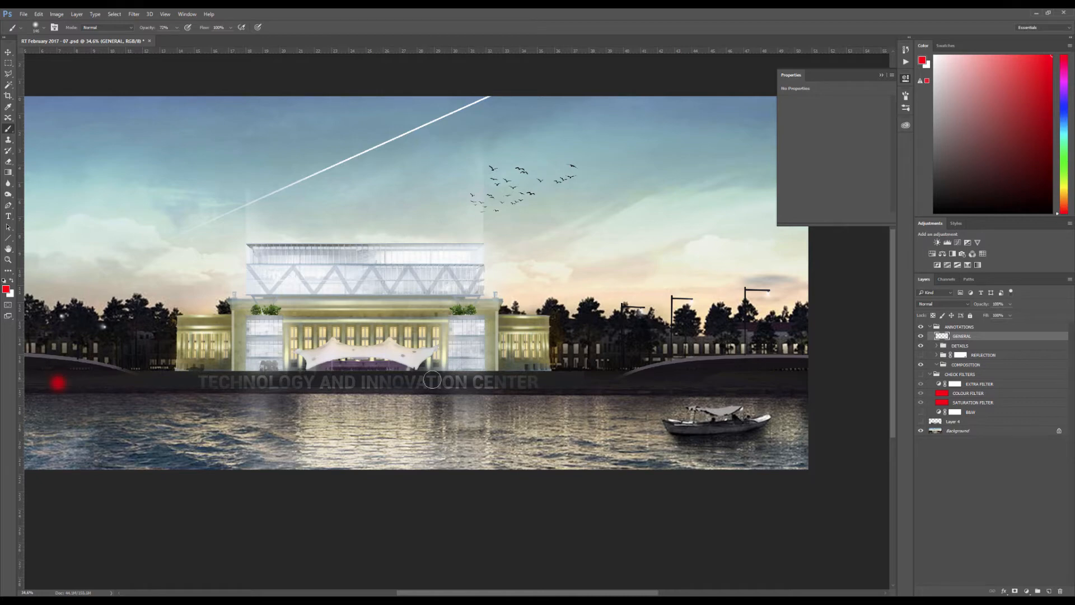
pyautogui.keyDown('shift'); pyautogui.click(780, 385); pyautogui.keyUp('shift')
pyautogui.hotkey('ctrl', 'a')
pyautogui.press('Delete')
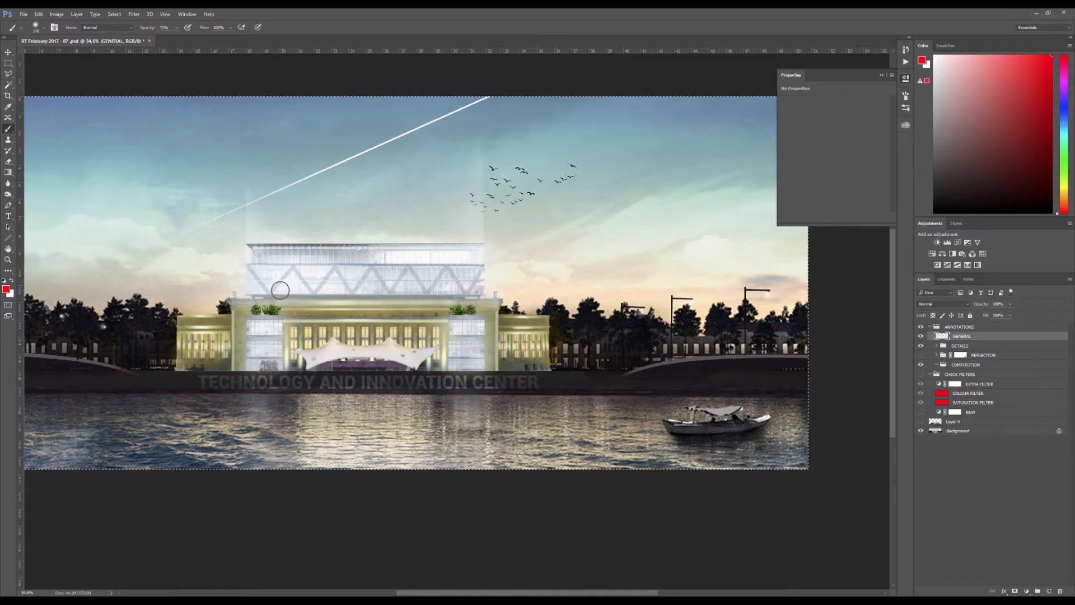
# Circle the boat with a thick red stroke and extend an outlined band from it across the water toward the building's reflection
pyautogui.keyDown('alt'); pyautogui.rightClick(401, 367); pyautogui.keyUp('alt')
pyautogui.moveTo(725, 391)
pyautogui.mouseDown()
pyautogui.moveTo(672, 434)
pyautogui.moveTo(773, 412)
pyautogui.moveTo(730, 449)
pyautogui.moveTo(710, 411)
pyautogui.mouseUp()
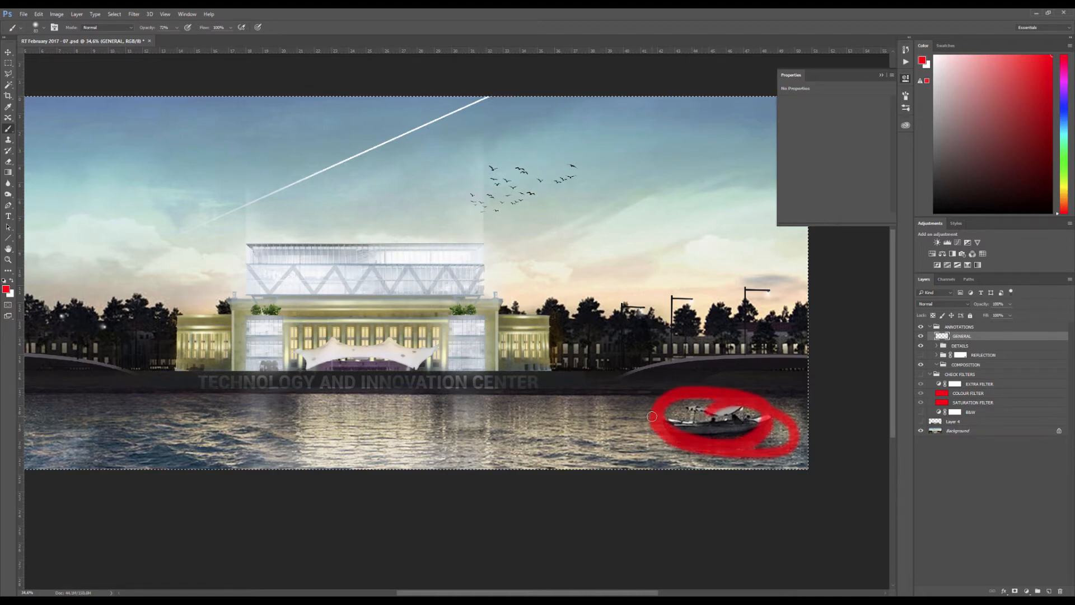
pyautogui.click(527, 427)
pyautogui.moveTo(551, 427)
pyautogui.mouseDown()
pyautogui.moveTo(768, 420)
pyautogui.moveTo(746, 450)
pyautogui.moveTo(494, 435)
pyautogui.moveTo(571, 435)
pyautogui.moveTo(559, 427)
pyautogui.moveTo(691, 447)
pyautogui.moveTo(601, 441)
pyautogui.moveTo(640, 444)
pyautogui.moveTo(602, 424)
pyautogui.moveTo(563, 424)
pyautogui.mouseUp()
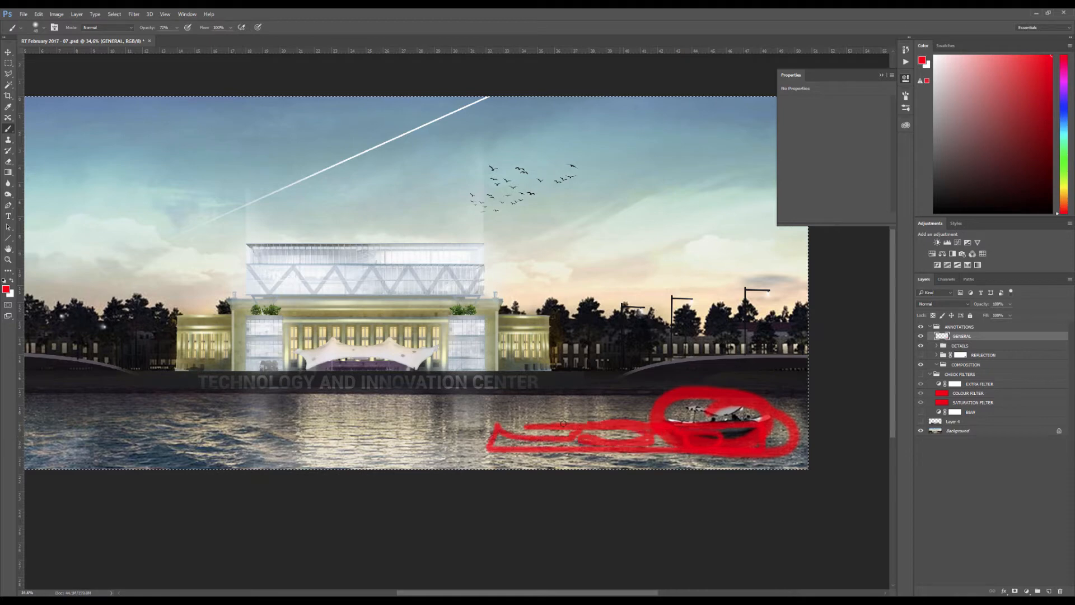
# Dab red spots on the water beside the boat, mark the white tent canopy and clear all marks from the layer
pyautogui.click(604, 406)
pyautogui.click(597, 415)
pyautogui.click(578, 412)
pyautogui.click(642, 410)
pyautogui.click(671, 412)
pyautogui.click(595, 407)
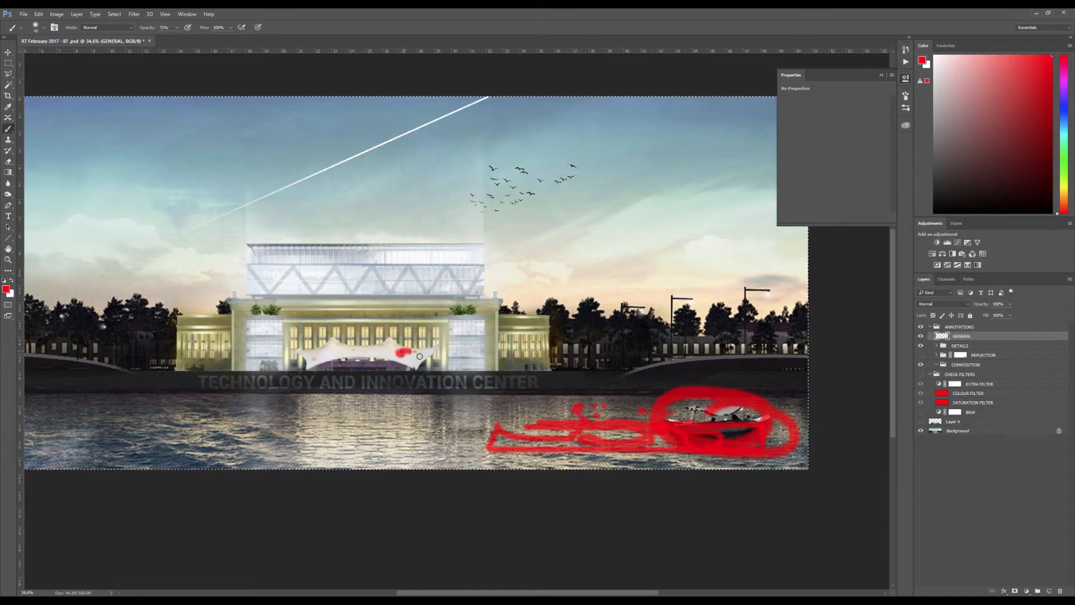
pyautogui.moveTo(399, 350); pyautogui.dragTo(419, 355)
pyautogui.hotkey('ctrl', 'BackSpace')
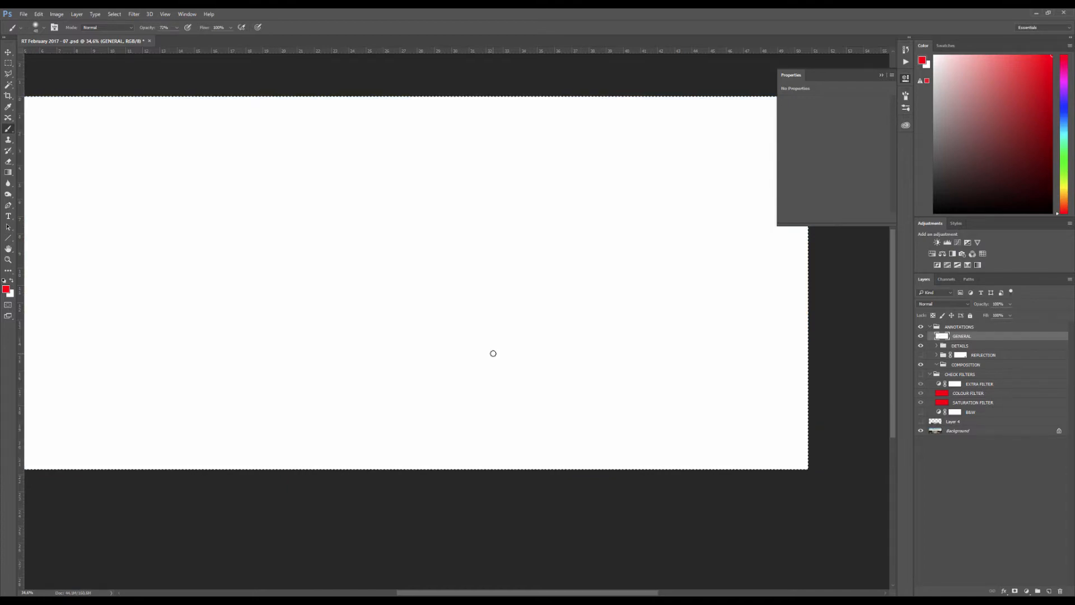
pyautogui.press('Delete')
# Outline the boat's canopy and hull in red with a small brush
pyautogui.scroll(5, 733, 448)
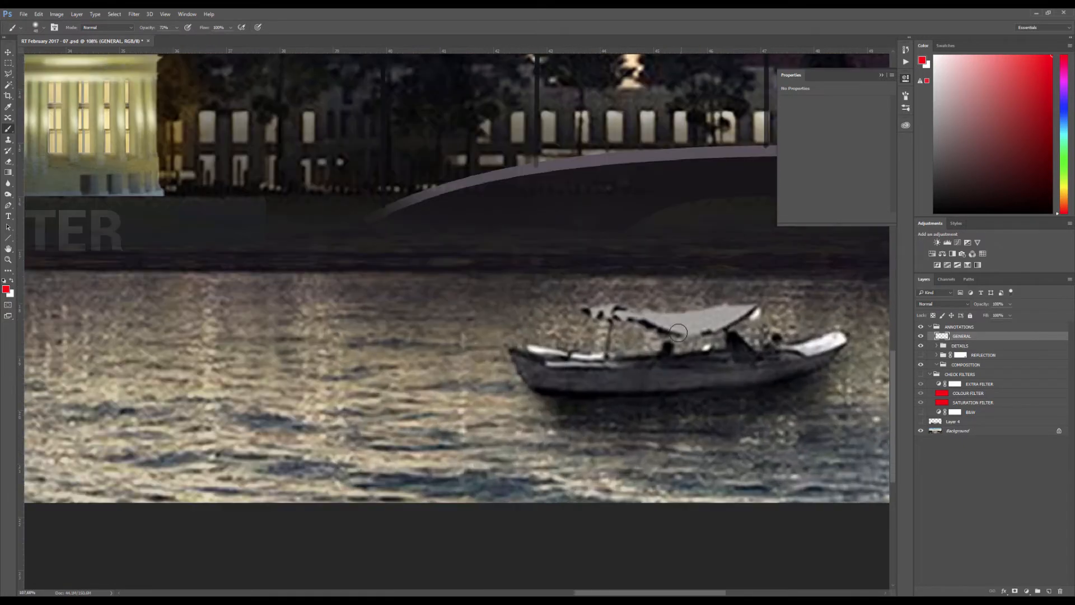
pyautogui.moveTo(635, 317)
pyautogui.mouseDown()
pyautogui.moveTo(596, 299)
pyautogui.moveTo(756, 307)
pyautogui.moveTo(753, 328)
pyautogui.moveTo(637, 329)
pyautogui.moveTo(588, 315)
pyautogui.mouseUp()
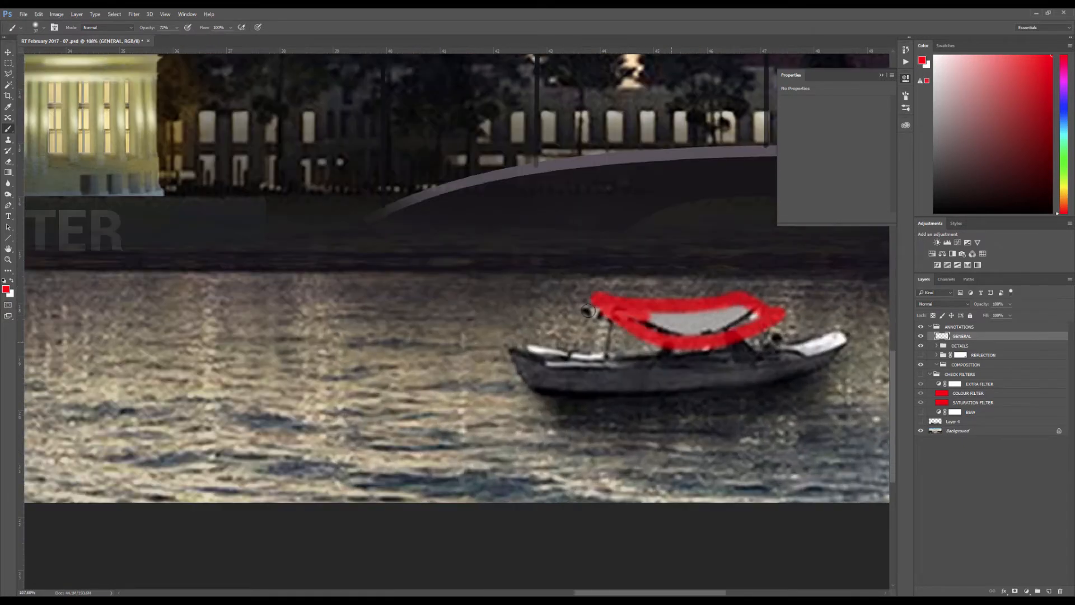
pyautogui.click(519, 339)
pyautogui.moveTo(530, 344)
pyautogui.mouseDown()
pyautogui.moveTo(847, 335)
pyautogui.moveTo(843, 365)
pyautogui.moveTo(623, 387)
pyautogui.moveTo(529, 358)
pyautogui.mouseUp()
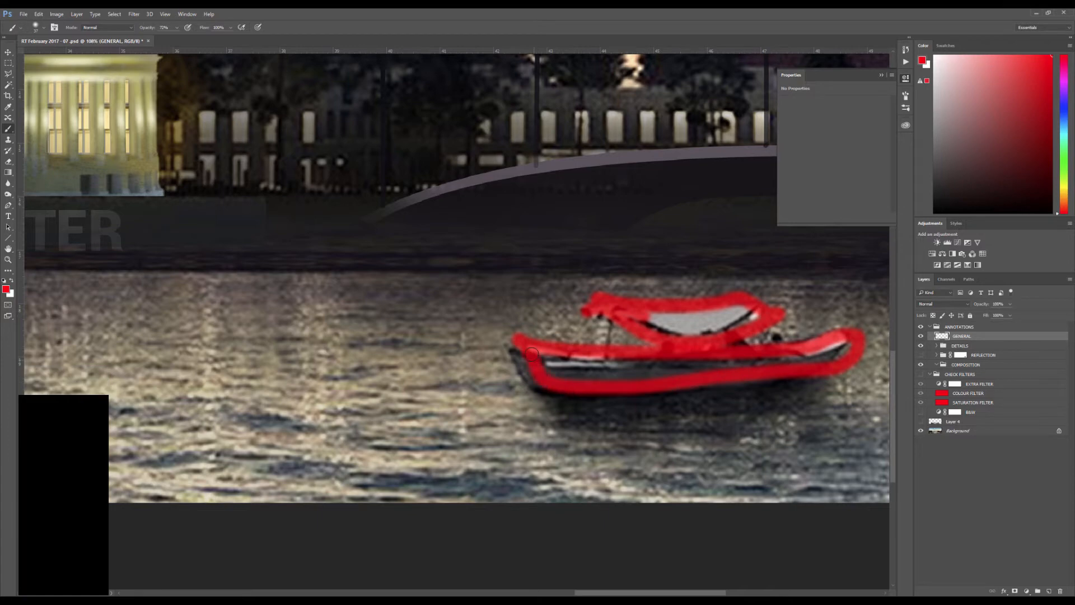
pyautogui.scroll(-3, 626, 350)
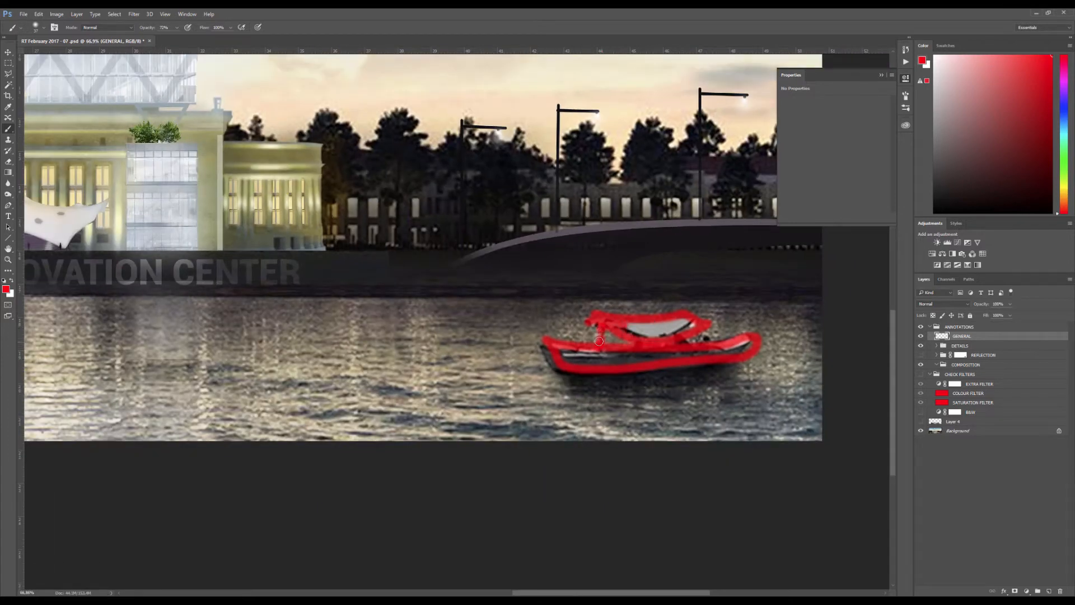
pyautogui.scroll(-3, 607, 340)
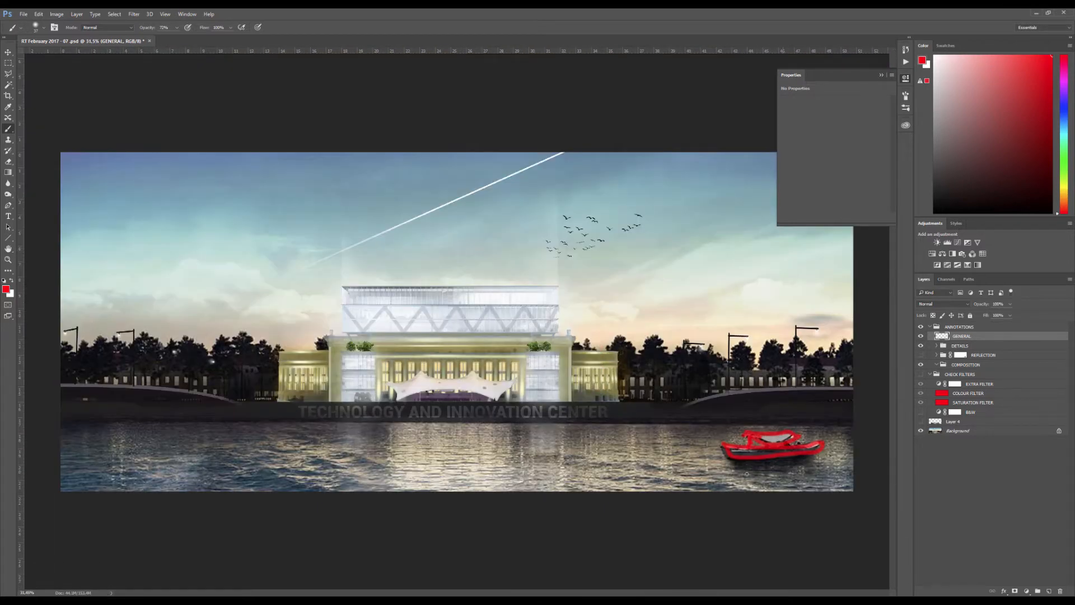
# Paint over the boat, mark the water beside it and the tent canopy with broad red strokes, and clear the layer
pyautogui.scroll(3, 784, 448)
pyautogui.scroll(-2, 778, 447)
pyautogui.keyDown('alt'); pyautogui.rightClick(761, 443); pyautogui.keyUp('alt')
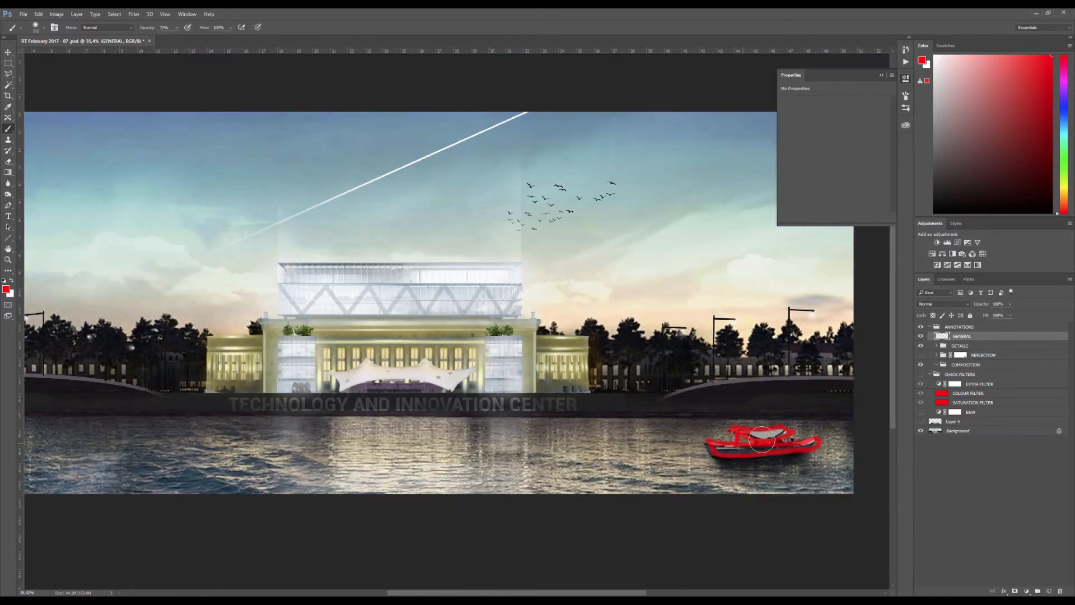
pyautogui.moveTo(714, 437); pyautogui.dragTo(754, 448)
pyautogui.keyDown('alt'); pyautogui.rightClick(653, 440); pyautogui.keyUp('alt')
pyautogui.moveTo(514, 440)
pyautogui.mouseDown()
pyautogui.moveTo(832, 442)
pyautogui.moveTo(562, 445)
pyautogui.moveTo(820, 473)
pyautogui.mouseUp()
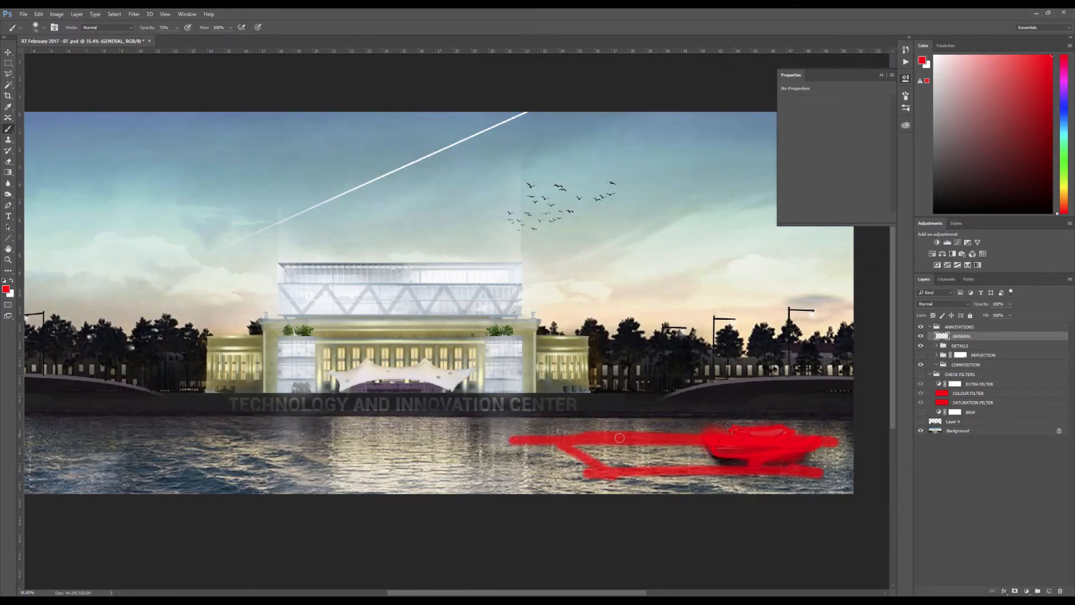
pyautogui.moveTo(616, 419)
pyautogui.mouseDown()
pyautogui.moveTo(661, 424)
pyautogui.moveTo(638, 425)
pyautogui.mouseUp()
pyautogui.moveTo(510, 389); pyautogui.dragTo(424, 356)
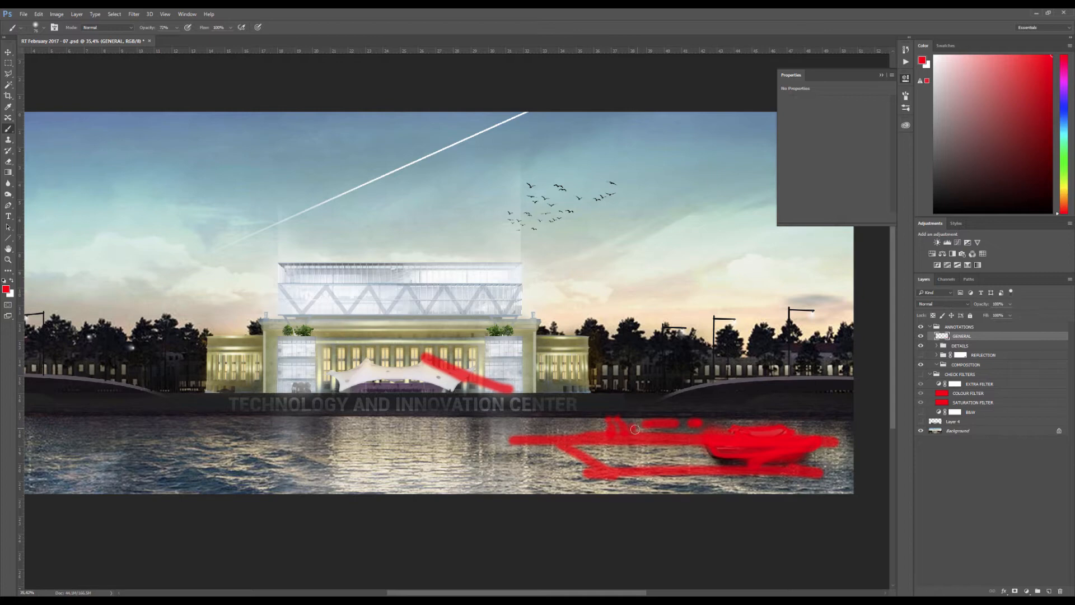
pyautogui.hotkey('ctrl', 'a')
pyautogui.press('Delete')
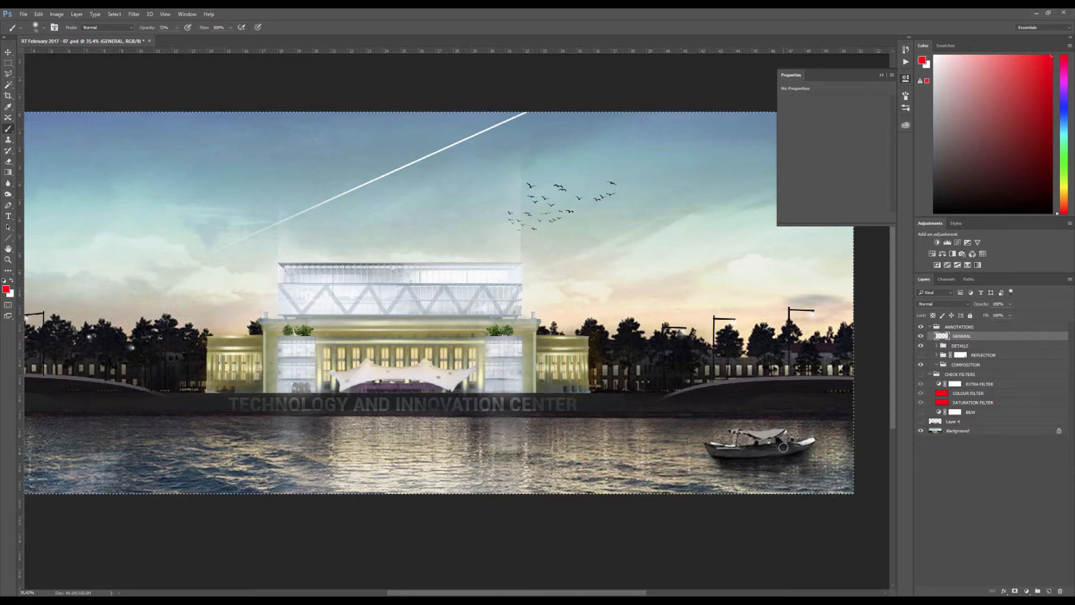
# Trace the boat's silhouette in red once more, clear the outline and deselect
pyautogui.moveTo(800, 428)
pyautogui.mouseDown()
pyautogui.moveTo(768, 424)
pyautogui.moveTo(706, 446)
pyautogui.moveTo(772, 462)
pyautogui.moveTo(814, 449)
pyautogui.mouseUp()
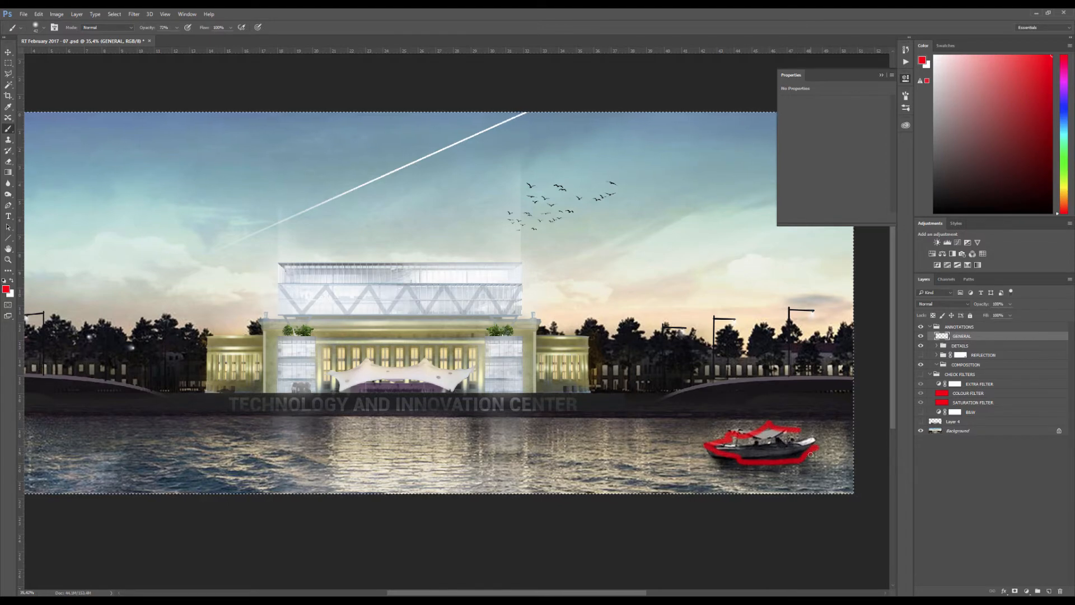
pyautogui.press('Delete')
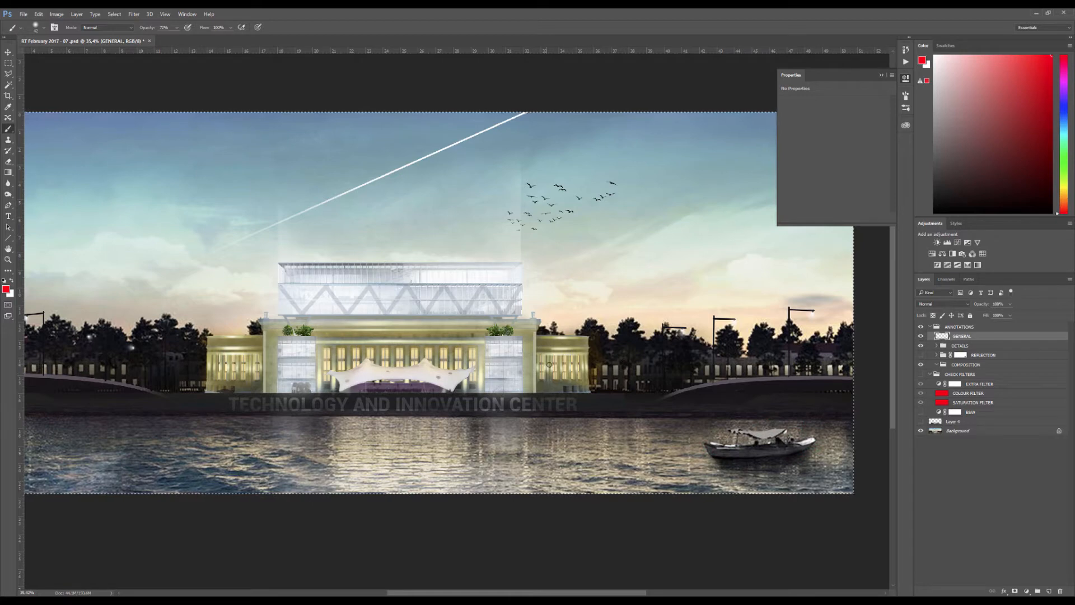
pyautogui.scroll(-2, 546, 363)
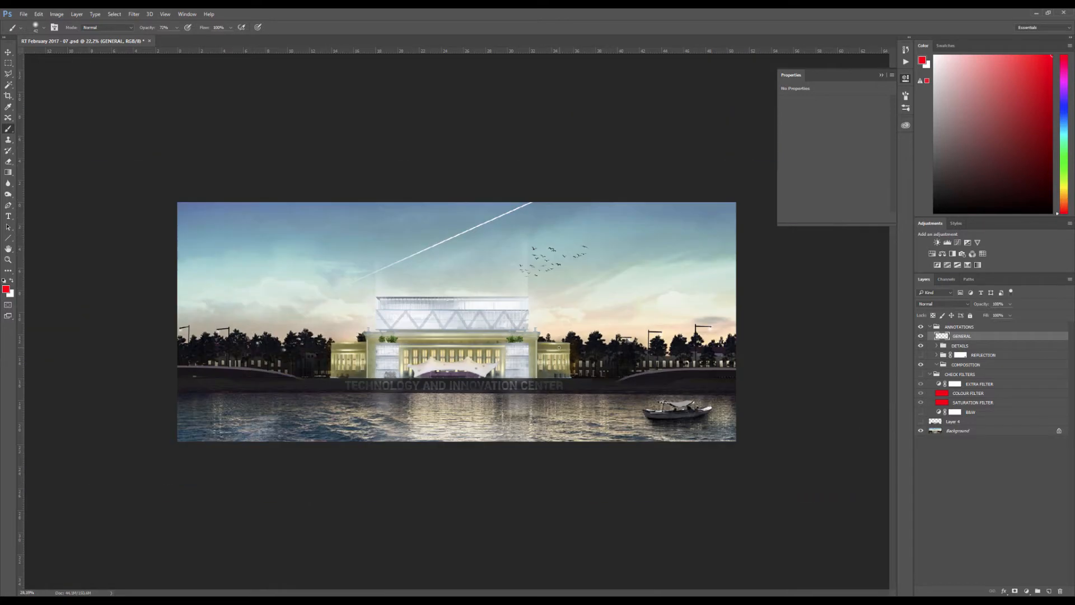
pyautogui.scroll(3, 558, 347)
pyautogui.scroll(-2, 559, 347)
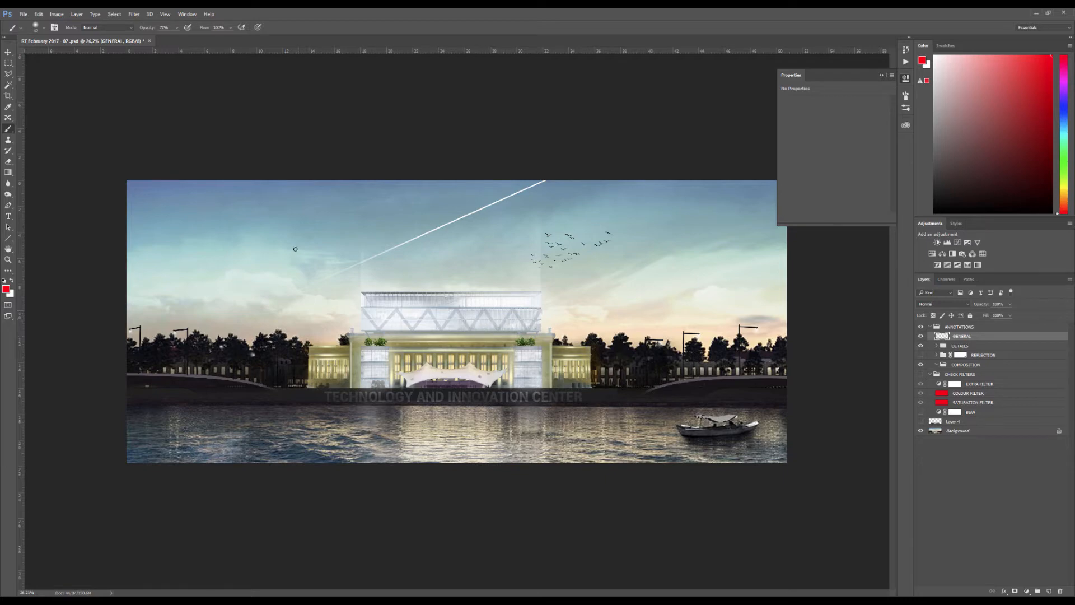
# Draw a large red frame around the sky and building, and outline the water band beneath it
pyautogui.moveTo(176, 222); pyautogui.dragTo(195, 222)
pyautogui.moveTo(406, 308); pyautogui.dragTo(398, 309)
pyautogui.moveTo(279, 273); pyautogui.dragTo(273, 274)
pyautogui.moveTo(141, 176)
pyautogui.mouseDown()
pyautogui.moveTo(544, 181)
pyautogui.moveTo(765, 426)
pyautogui.moveTo(232, 403)
pyautogui.moveTo(180, 236)
pyautogui.mouseUp()
pyautogui.moveTo(121, 393)
pyautogui.mouseDown()
pyautogui.moveTo(724, 393)
pyautogui.moveTo(673, 482)
pyautogui.moveTo(128, 395)
pyautogui.moveTo(841, 484)
pyautogui.mouseUp()
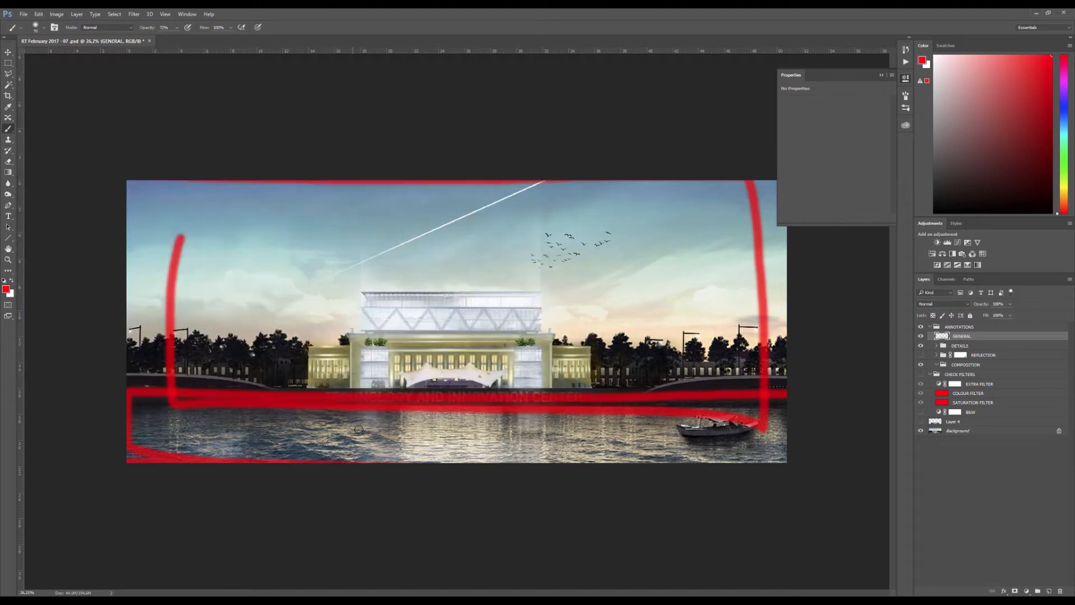
# Divide the water band with red vertical strokes on both sides of the building's reflection
pyautogui.moveTo(344, 436); pyautogui.dragTo(344, 399)
pyautogui.moveTo(566, 463); pyautogui.dragTo(566, 414)
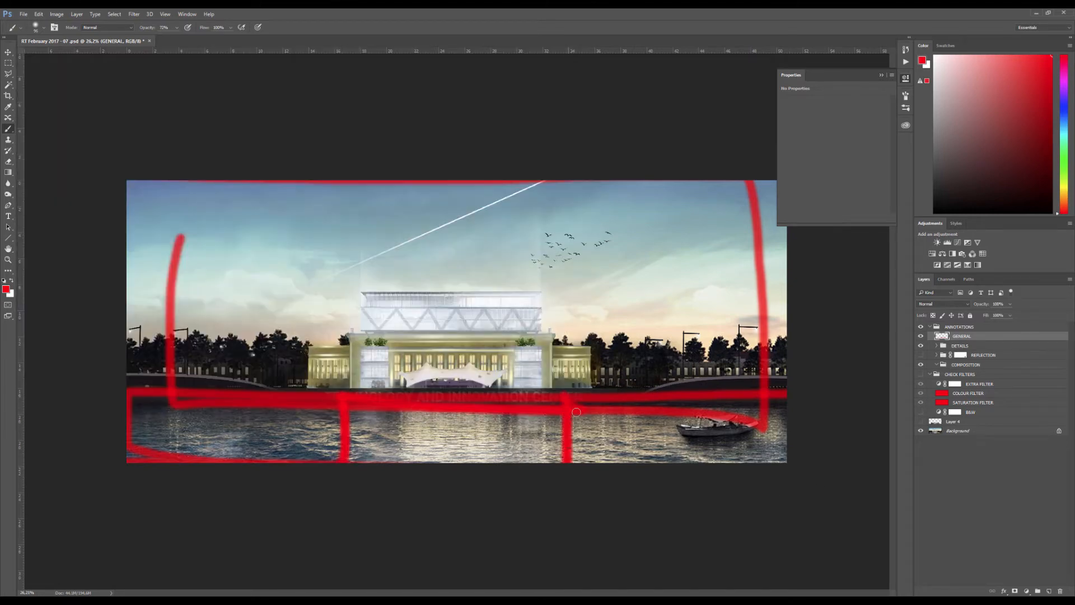
pyautogui.moveTo(603, 398); pyautogui.dragTo(596, 457)
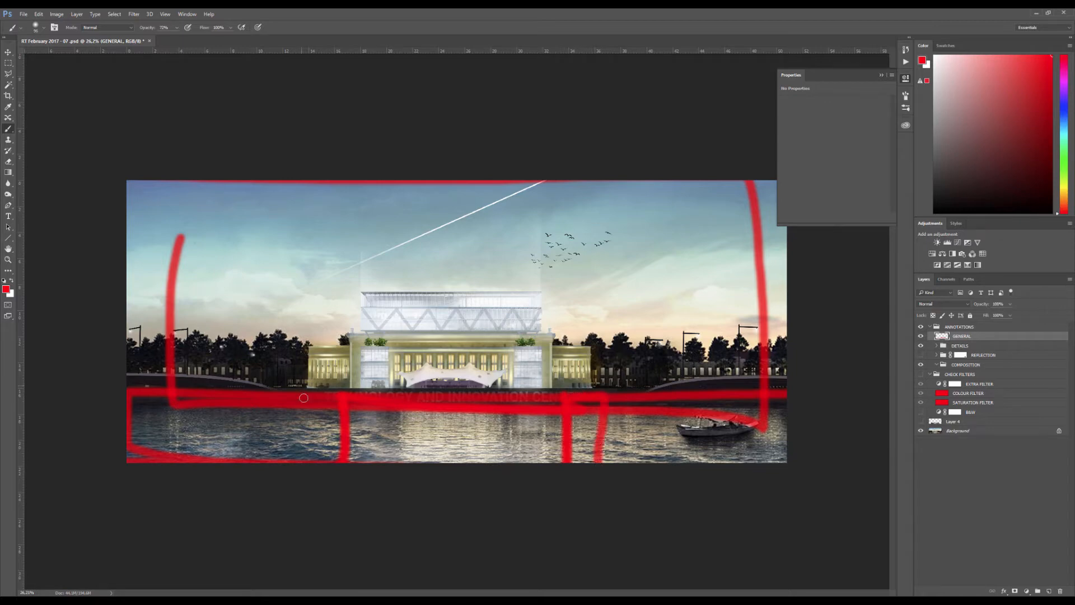
pyautogui.moveTo(303, 397)
pyautogui.mouseDown()
pyautogui.moveTo(304, 467)
pyautogui.moveTo(304, 446)
pyautogui.moveTo(326, 462)
pyautogui.mouseUp()
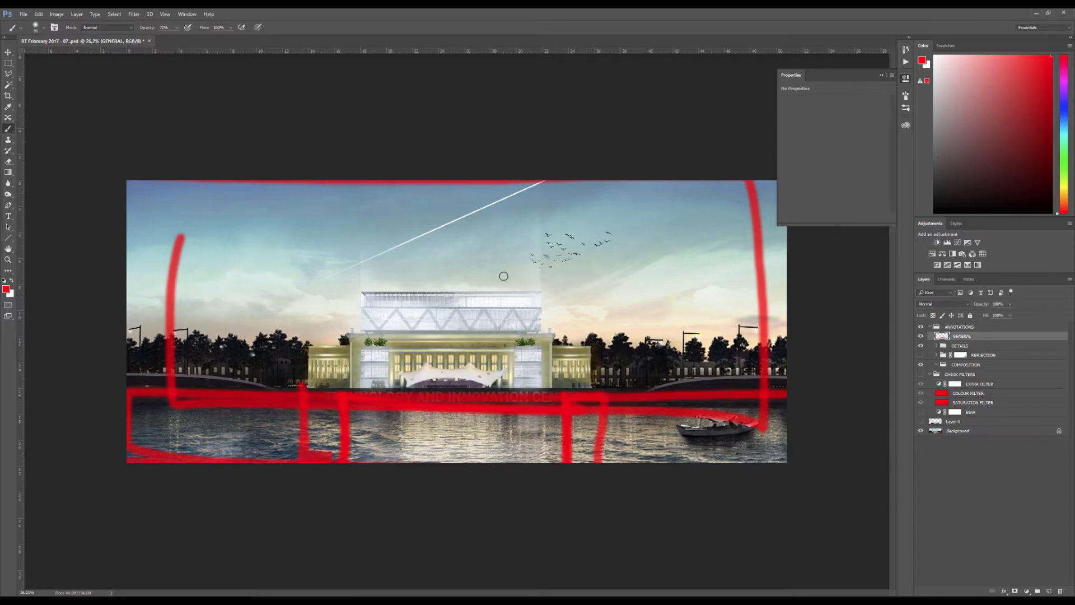
# Crop away the upper part of the sky, extend the canvas below the water and hide the GENERAL annotation layer
pyautogui.press('c')
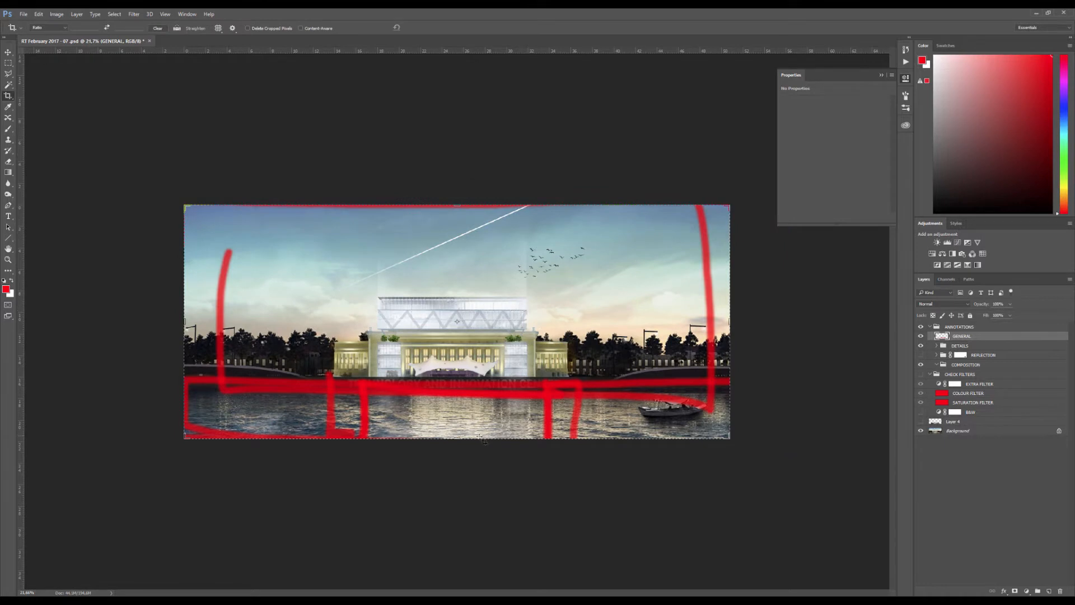
pyautogui.moveTo(467, 441); pyautogui.dragTo(468, 491)
pyautogui.moveTo(457, 161); pyautogui.dragTo(459, 190)
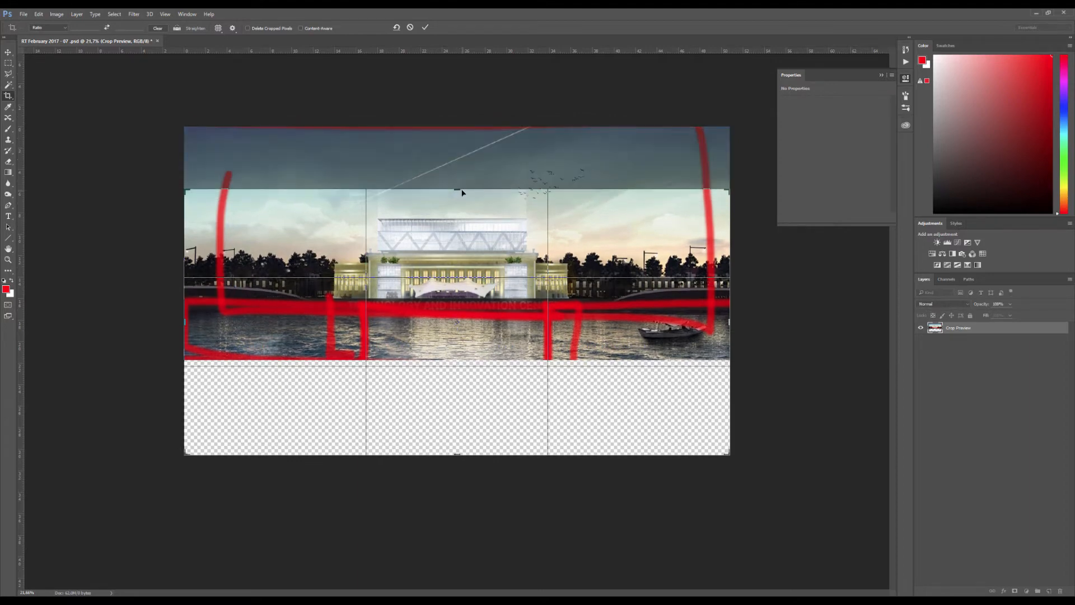
pyautogui.press('Return')
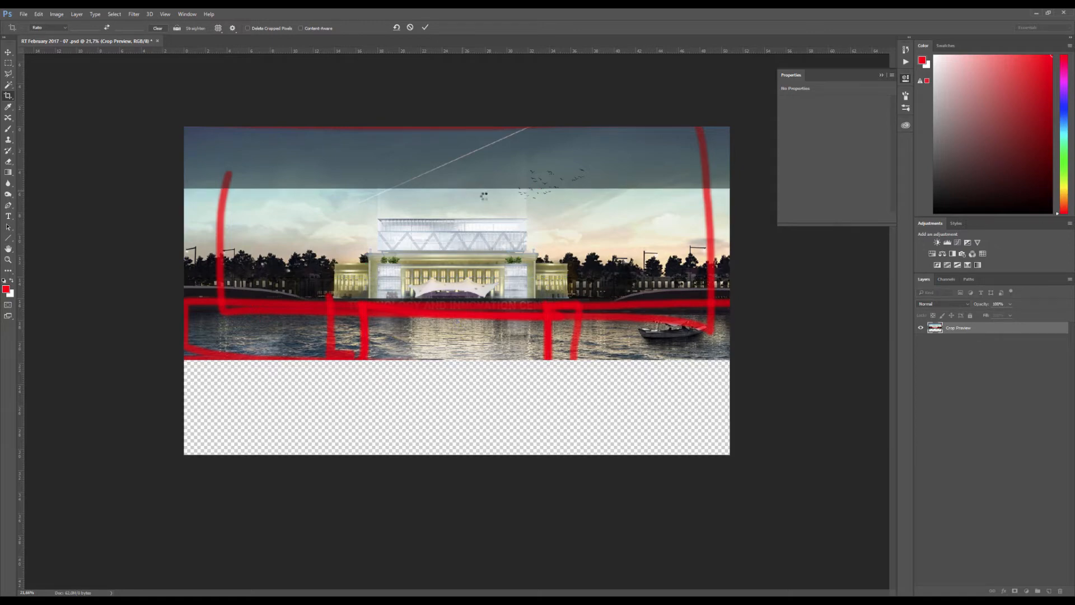
pyautogui.click(921, 336)
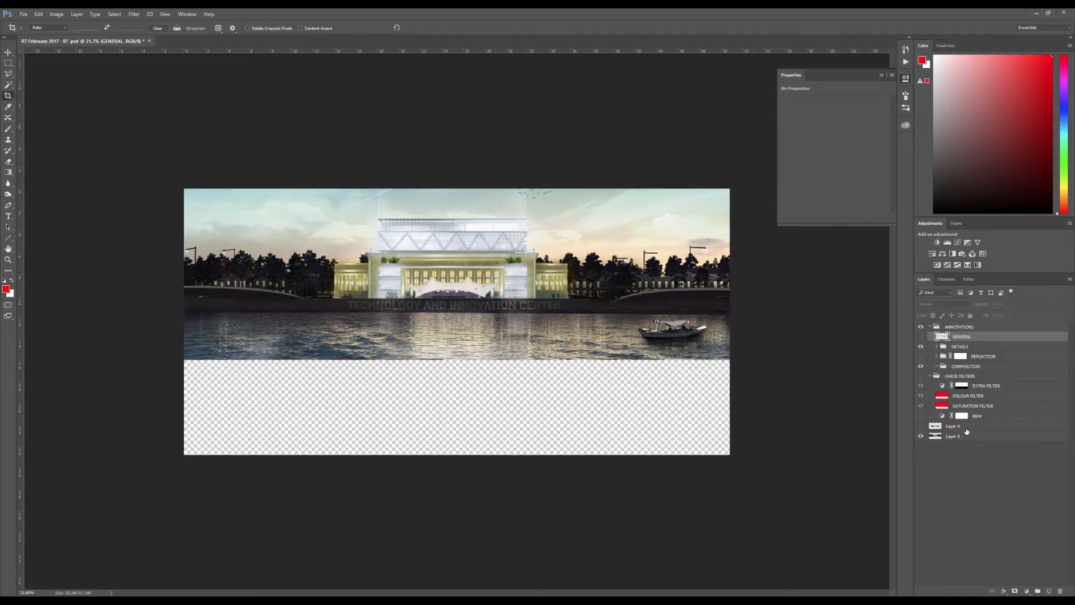
# Select the strip of water with a rectangular marquee and copy it from the base image to a new layer
pyautogui.click(969, 427)
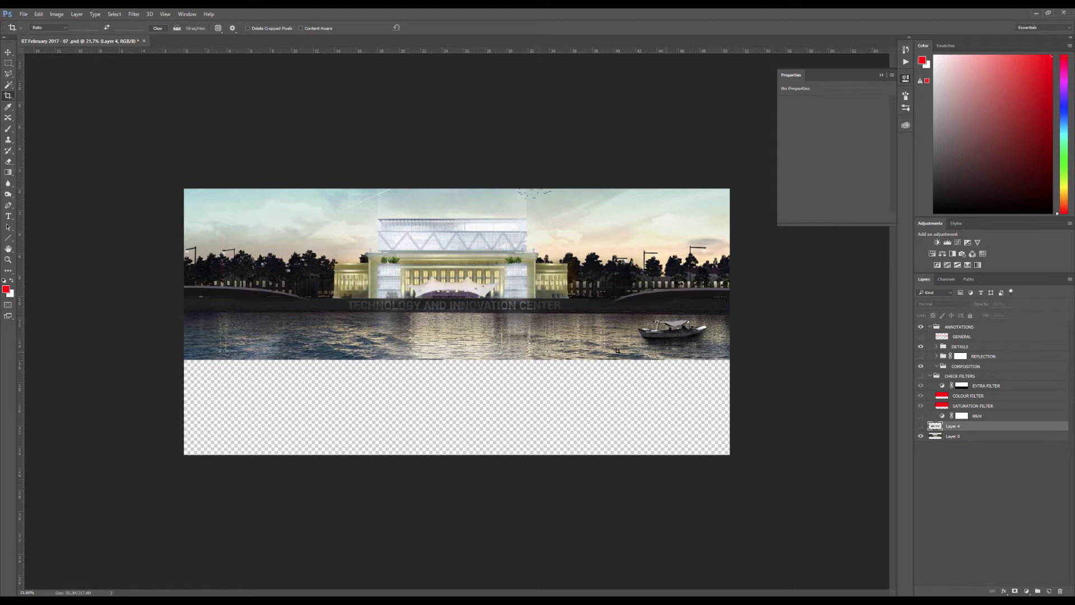
pyautogui.press('m')
pyautogui.moveTo(185, 313); pyautogui.dragTo(908, 439)
pyautogui.hotkey('ctrl', 'j')
# Move and scale the copied water so it fills the empty canvas down to the image's lower edge
pyautogui.press('v')
pyautogui.hotkey('ctrl', 't')
pyautogui.moveTo(627, 374); pyautogui.dragTo(471, 373)
pyautogui.press('Return')
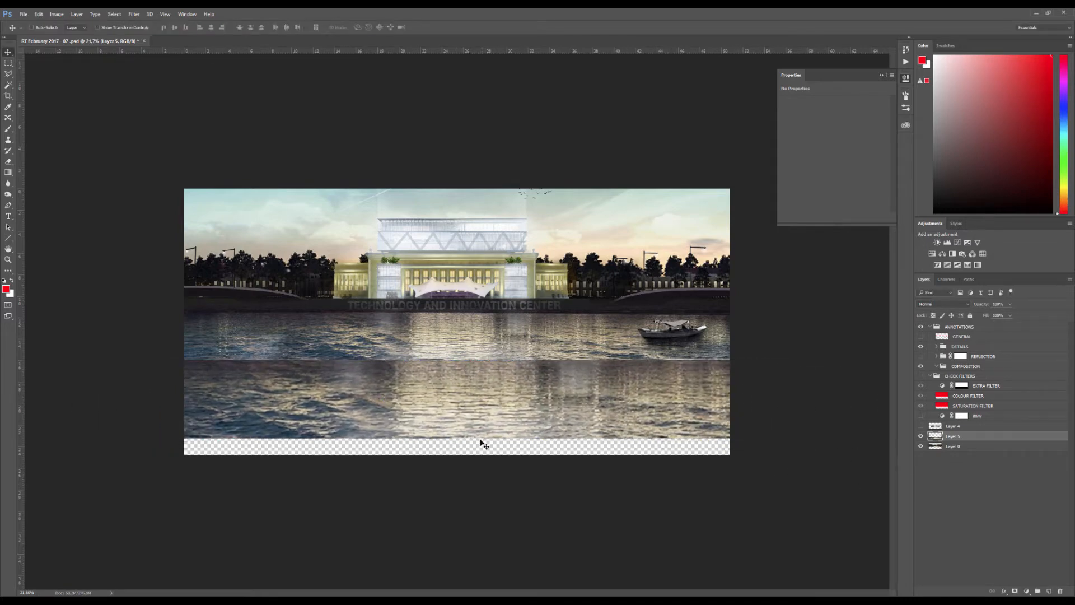
pyautogui.hotkey('ctrl', 't')
pyautogui.moveTo(490, 442); pyautogui.dragTo(490, 460)
pyautogui.press('Return')
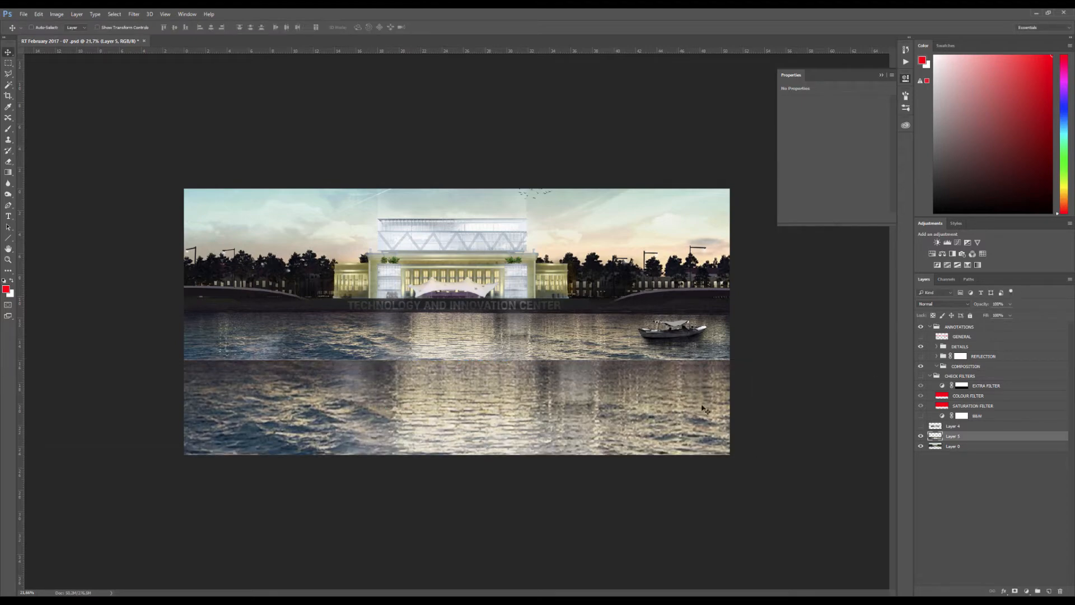
# Add a layer mask to the copied water and paint out its hard upper edge with a black brush
pyautogui.scroll(4, 449, 327)
pyautogui.scroll(-4, 626, 358)
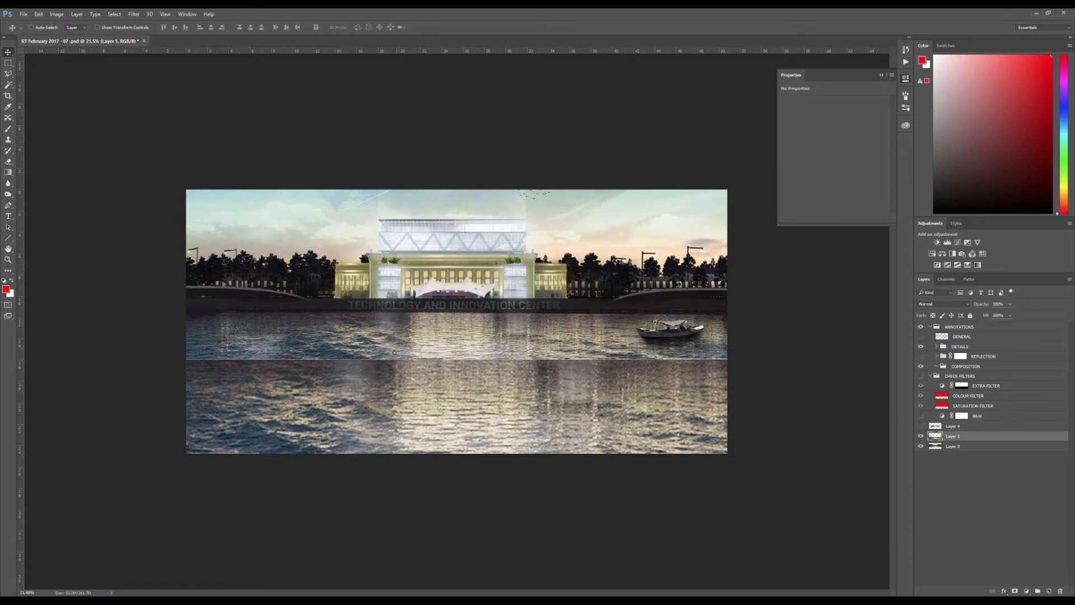
pyautogui.press('e')
pyautogui.click(1015, 590)
pyautogui.press('b')
pyautogui.press('x')
pyautogui.moveTo(221, 364); pyautogui.dragTo(479, 361)
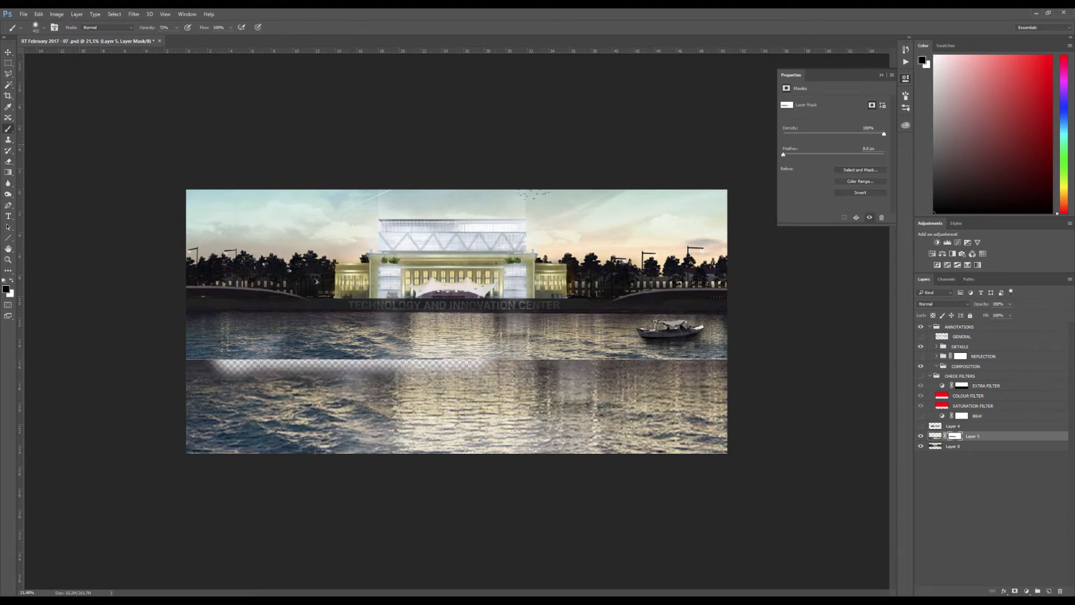
pyautogui.hotkey('ctrl', 'z')
pyautogui.moveTo(144, 28); pyautogui.dragTo(164, 38)
# Move the masked water up to overlap the original river and stretch it vertically past the image's lower edge
pyautogui.press('v')
pyautogui.moveTo(588, 420); pyautogui.dragTo(588, 404)
pyautogui.hotkey('ctrl', 't')
pyautogui.scroll(-4, 486, 436)
pyautogui.moveTo(407, 401); pyautogui.dragTo(407, 418)
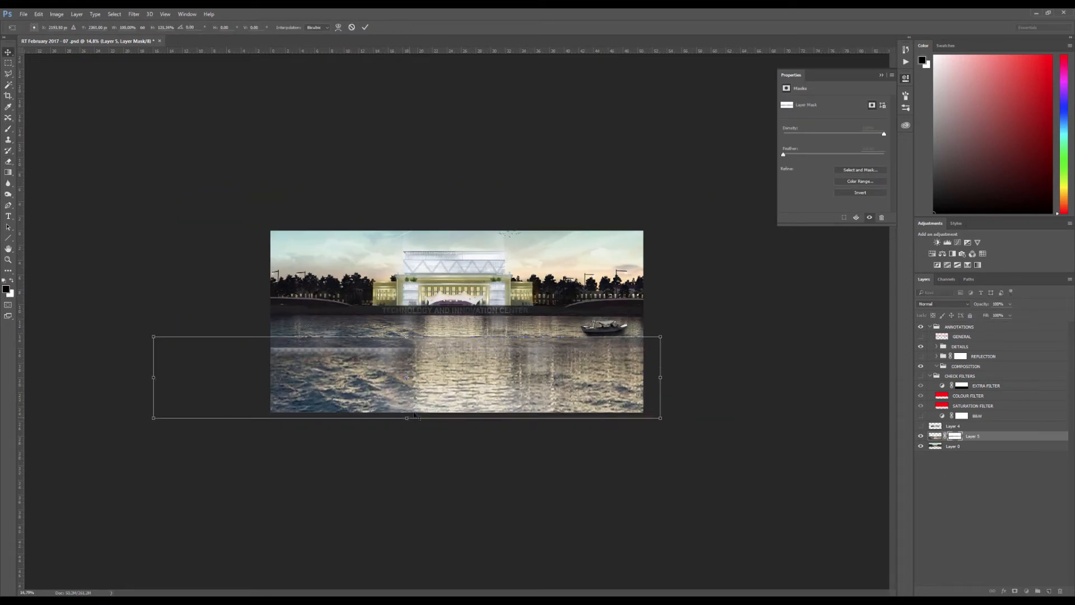
pyautogui.press('Return')
pyautogui.scroll(6, 448, 403)
pyautogui.scroll(-2, 504, 381)
pyautogui.scroll(3, 578, 343)
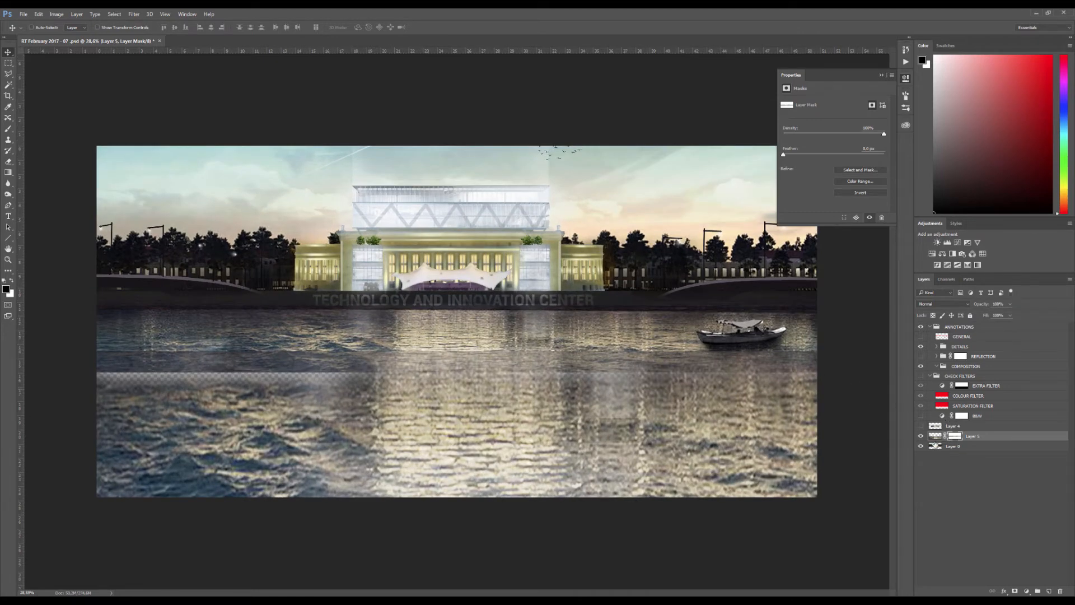
# Copy the boat from the base image to a new layer above the water and enlarge it in the foreground
pyautogui.click(934, 445)
pyautogui.press('m')
pyautogui.moveTo(691, 316)
pyautogui.mouseDown()
pyautogui.moveTo(790, 351)
pyautogui.moveTo(679, 403)
pyautogui.mouseUp()
pyautogui.hotkey('ctrl', 'j')
pyautogui.press('v')
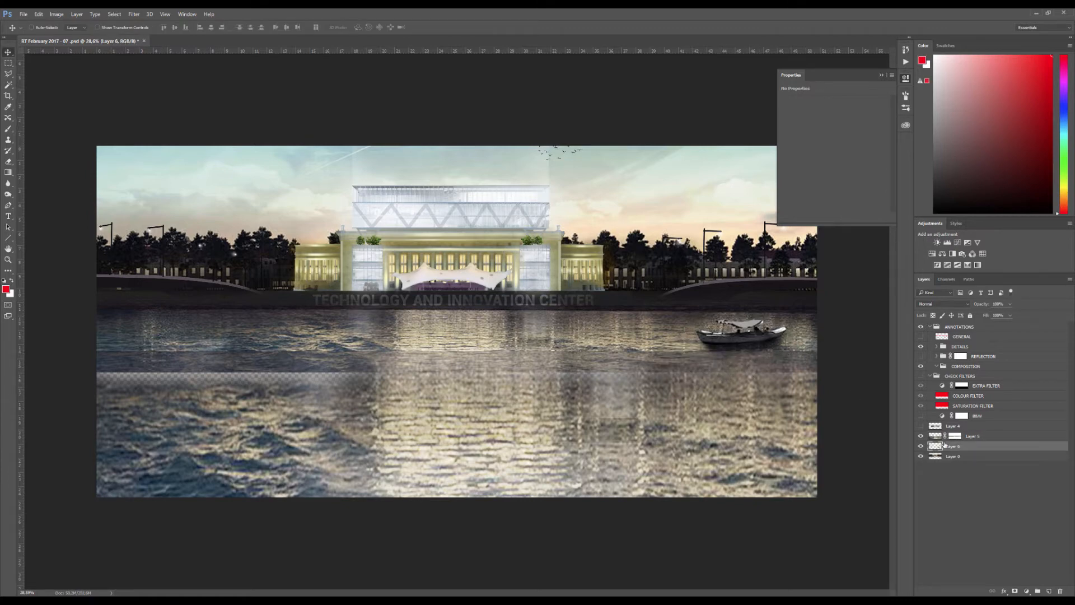
pyautogui.hotkey('ctrl', ']')
pyautogui.hotkey('ctrl', 't')
pyautogui.moveTo(730, 377)
pyautogui.mouseDown()
pyautogui.moveTo(806, 336)
pyautogui.moveTo(828, 342)
pyautogui.moveTo(730, 374)
pyautogui.mouseUp()
pyautogui.press('Return')
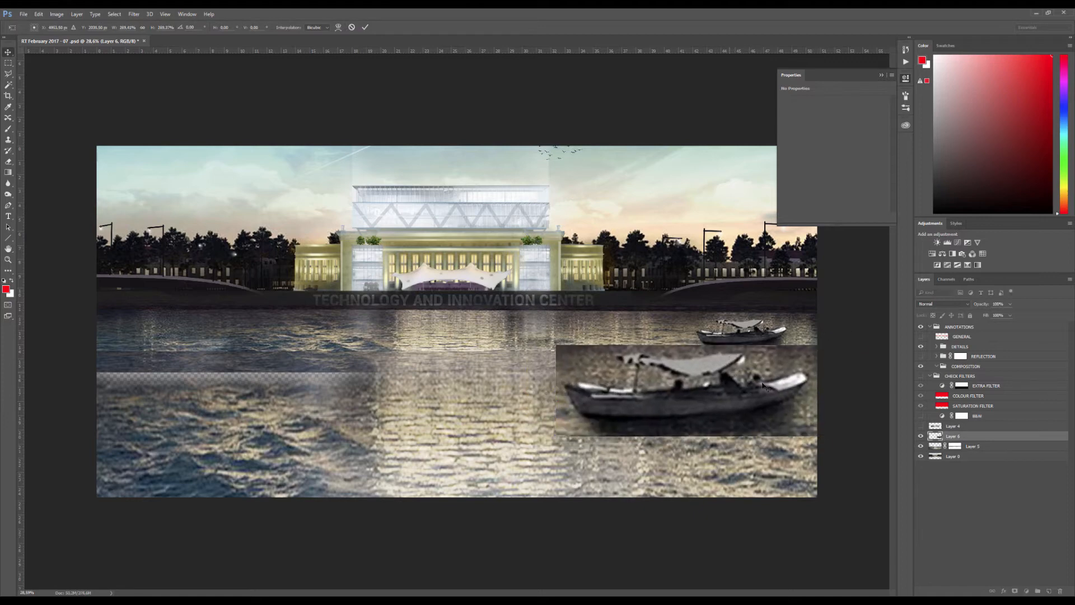
# Erase the rectangular edges around the enlarged boat with a larger eraser, lowering its opacity for the lower and side edges
pyautogui.press('e')
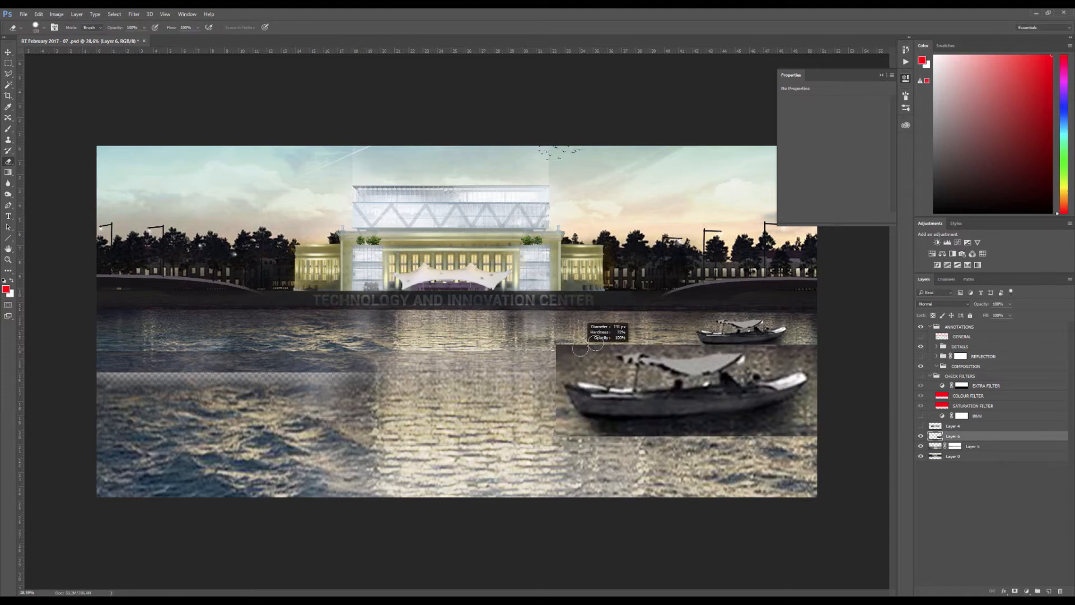
pyautogui.rightClick(583, 354)
pyautogui.moveTo(565, 343); pyautogui.dragTo(577, 317)
pyautogui.moveTo(555, 372); pyautogui.dragTo(558, 329)
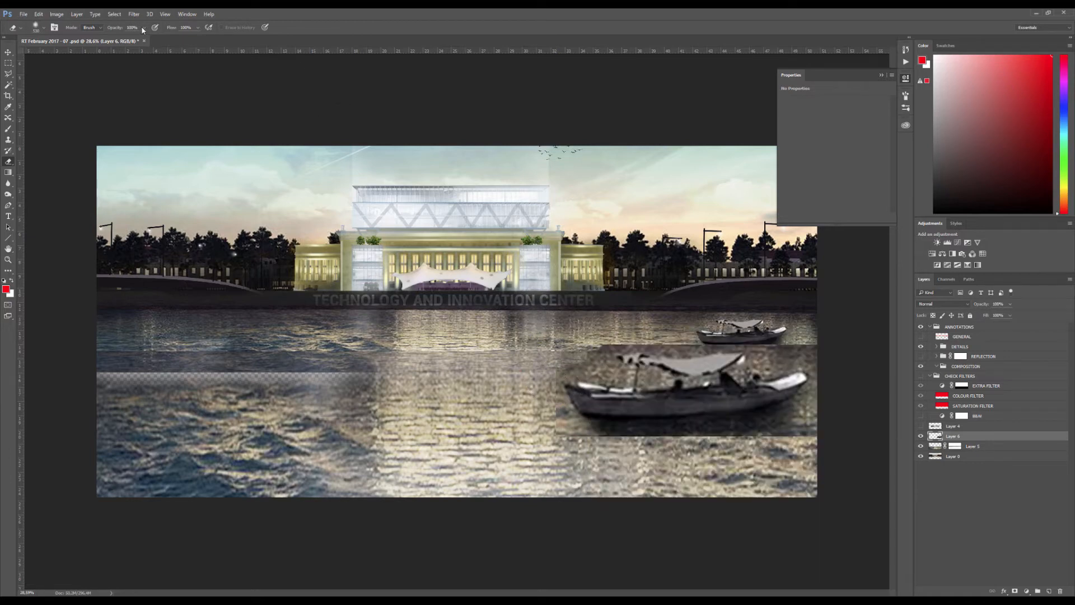
pyautogui.moveTo(143, 29); pyautogui.dragTo(132, 40)
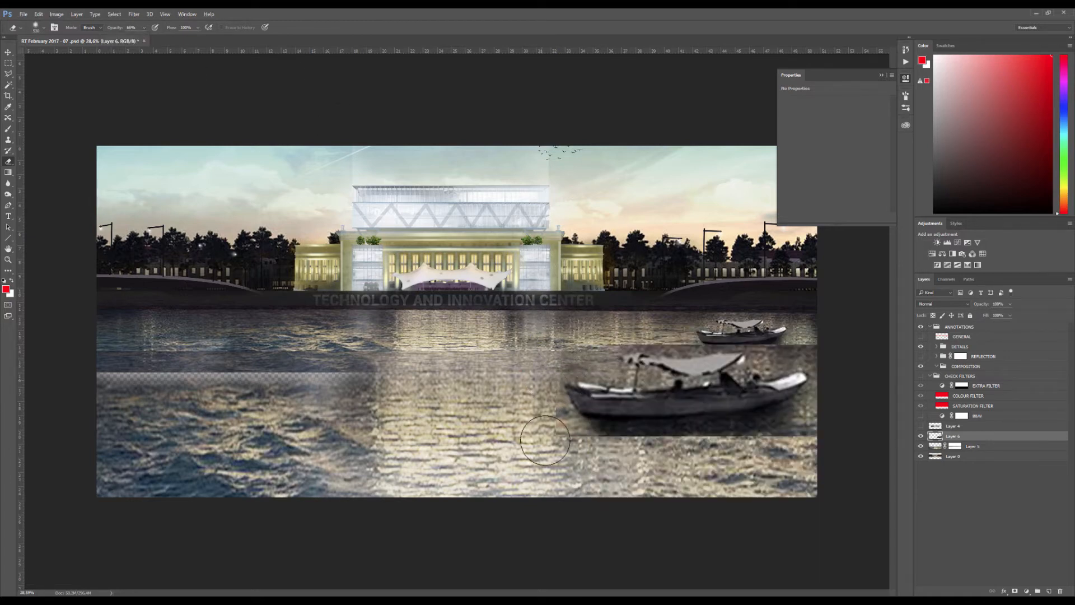
pyautogui.moveTo(544, 440)
pyautogui.mouseDown()
pyautogui.moveTo(587, 452)
pyautogui.moveTo(785, 447)
pyautogui.moveTo(772, 437)
pyautogui.moveTo(827, 422)
pyautogui.mouseUp()
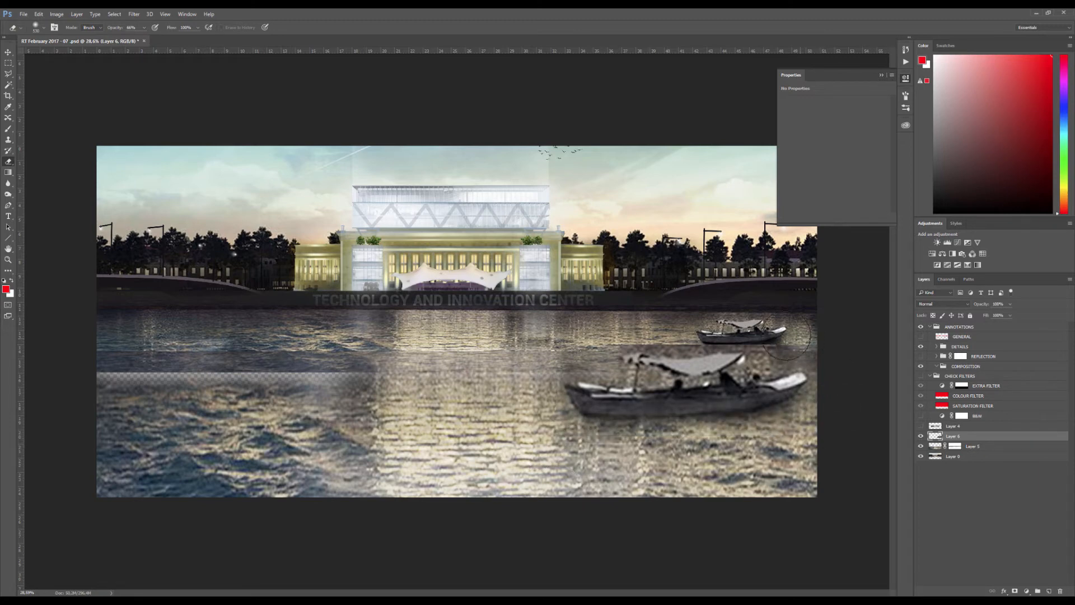
# Duplicate the enlarged boat directly beneath itself and flip the copy vertically as a reflection
pyautogui.press('v')
pyautogui.keyDown('alt'); pyautogui.keyDown('shift'); pyautogui.moveTo(712, 364); pyautogui.dragTo(759, 422); pyautogui.keyUp('shift'); pyautogui.keyUp('alt')
pyautogui.hotkey('ctrl', 't')
pyautogui.rightClick(712, 404)
pyautogui.click(739, 538)
pyautogui.press('Return')
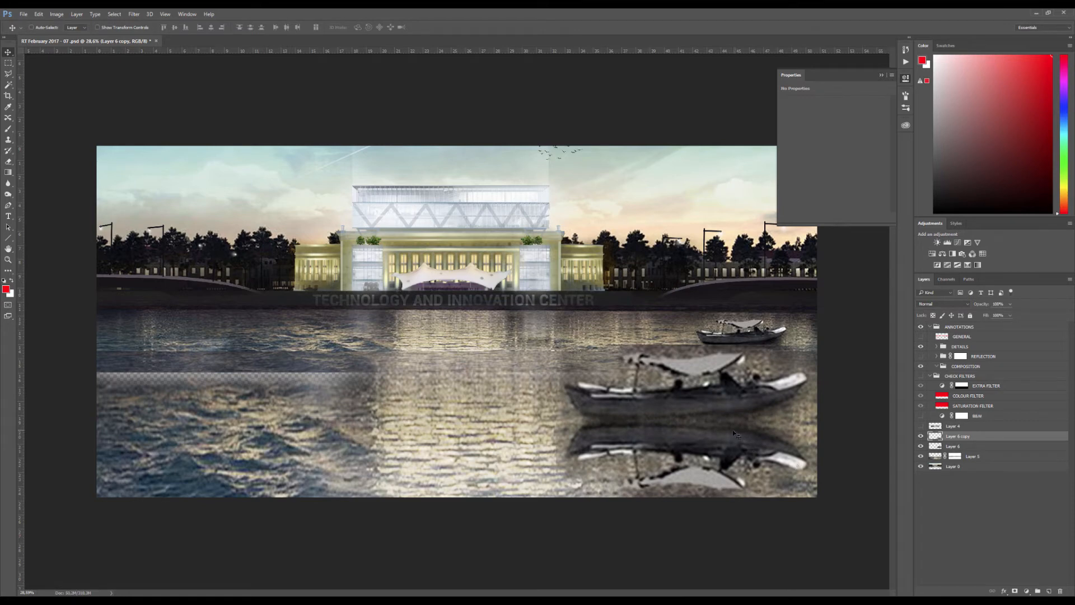
# Set the blending mode of the boat's reflection layer to Multiply
pyautogui.click(964, 305)
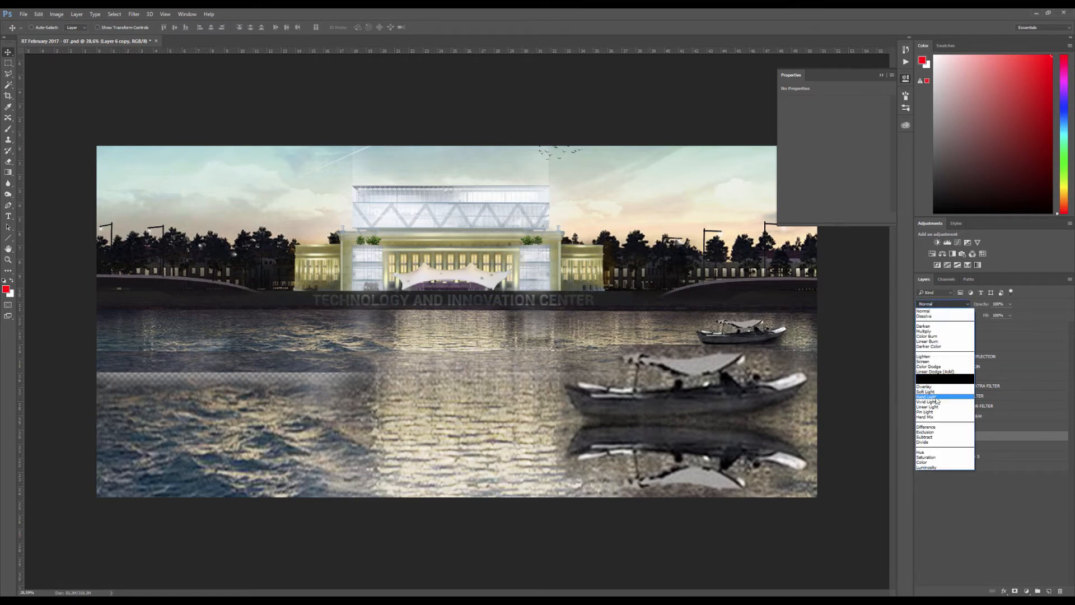
pyautogui.click(931, 398)
pyautogui.click(947, 303)
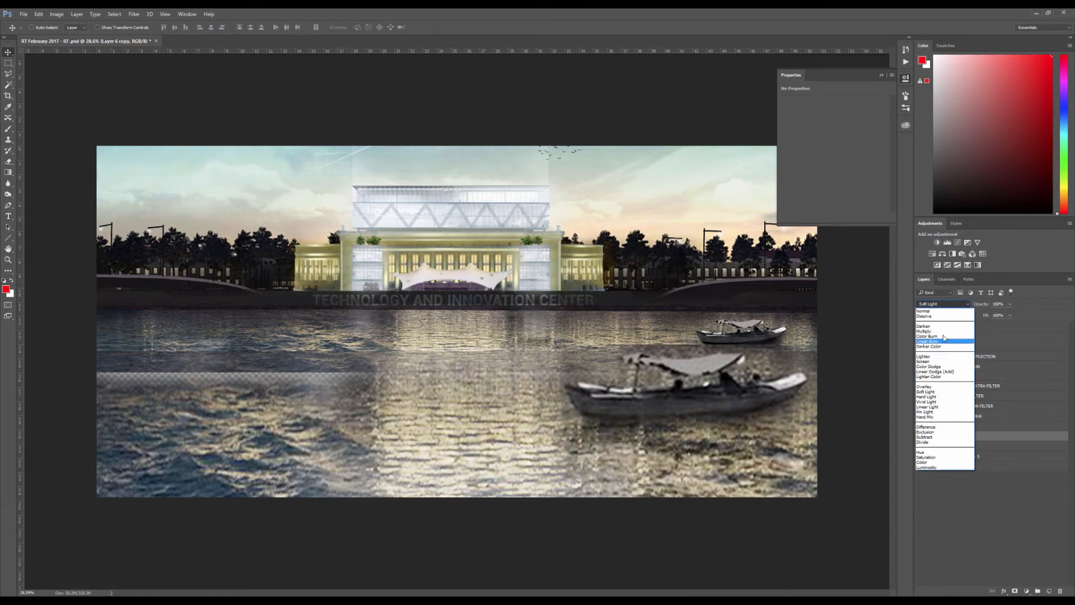
pyautogui.click(945, 336)
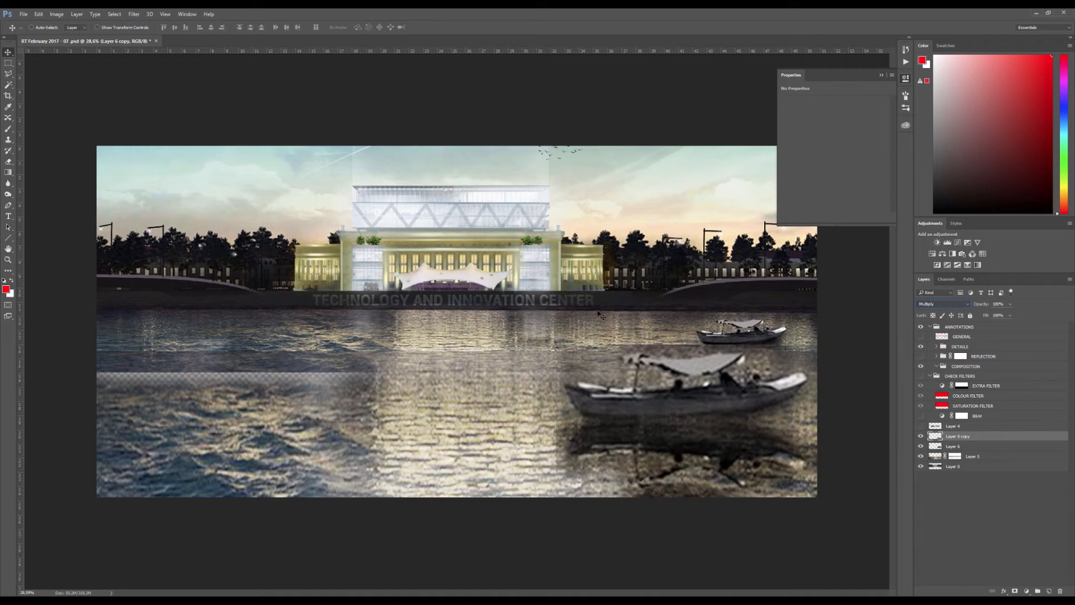
pyautogui.scroll(-3, 600, 315)
pyautogui.scroll(3, 601, 314)
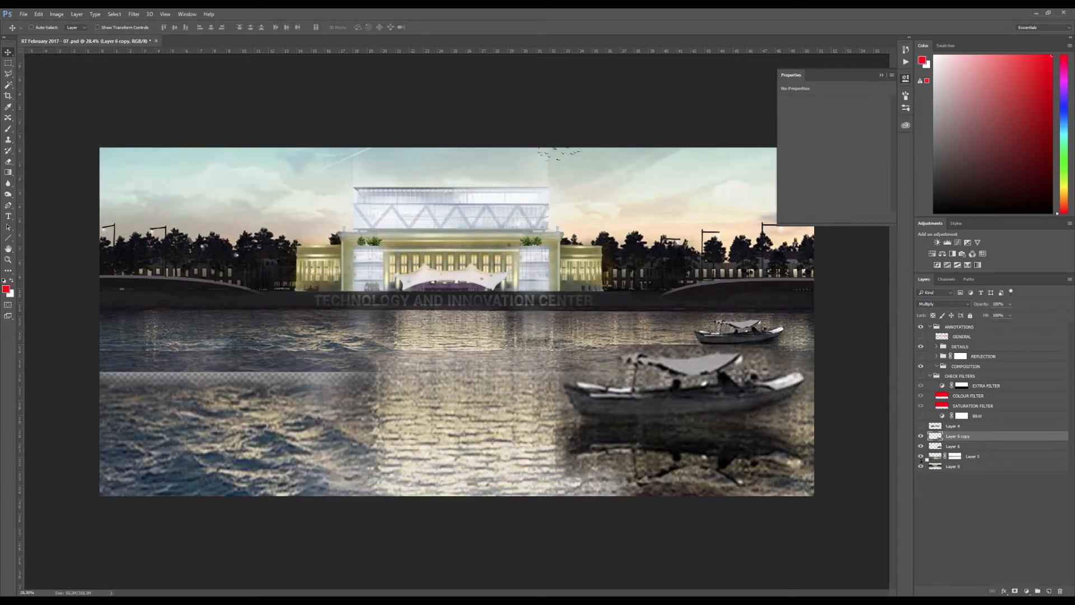
# Select the enlarged boat's layer, view it in isolation and clean up the leftover edges around the boat with the eraser
pyautogui.click(921, 467)
pyautogui.click(921, 466)
pyautogui.press('e')
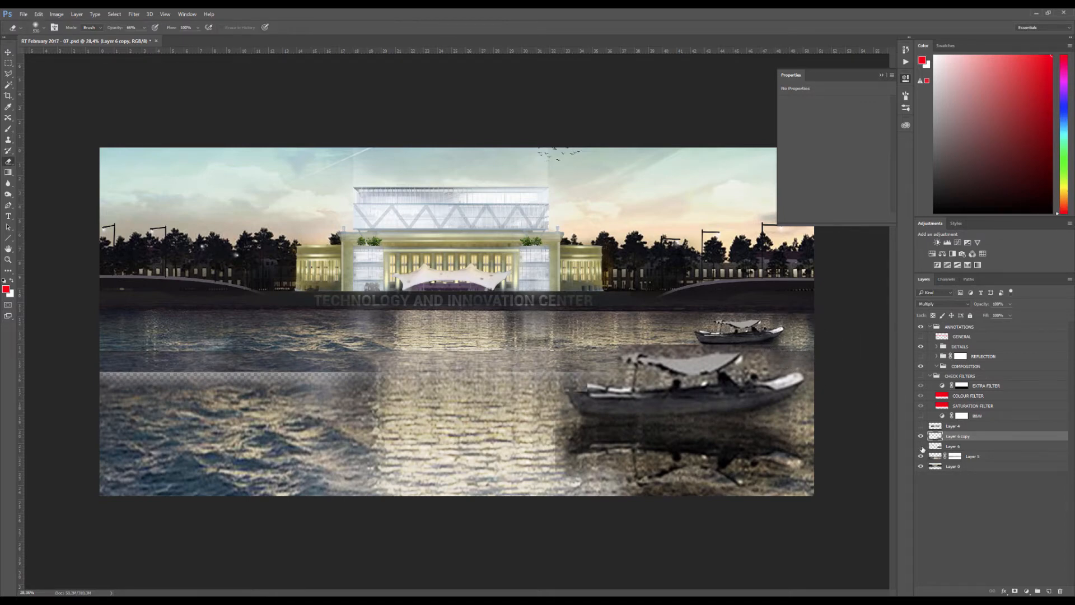
pyautogui.click(952, 446)
pyautogui.click(775, 345)
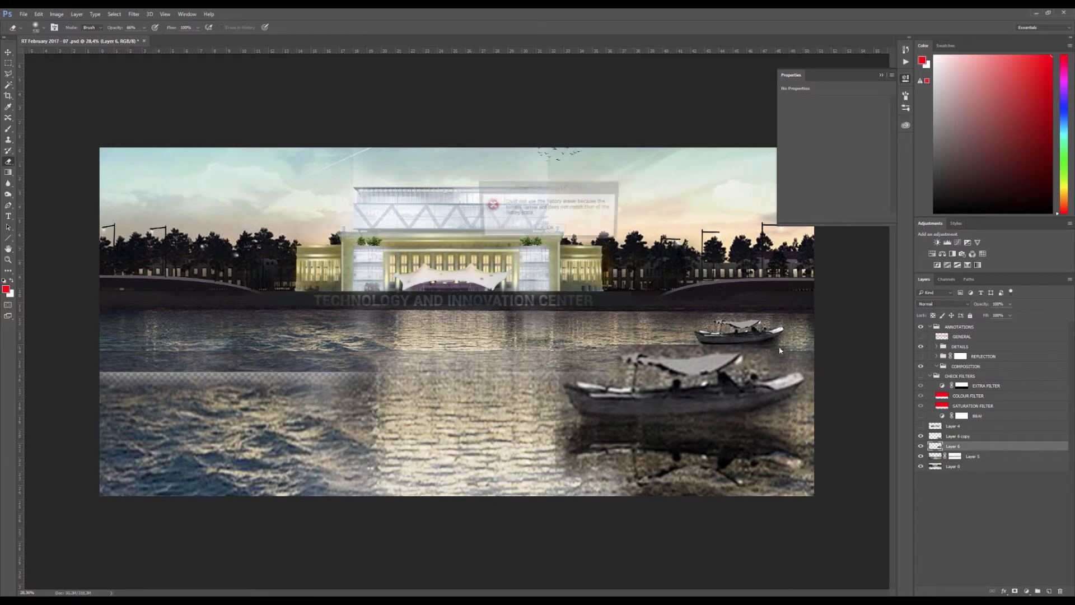
pyautogui.press('Return')
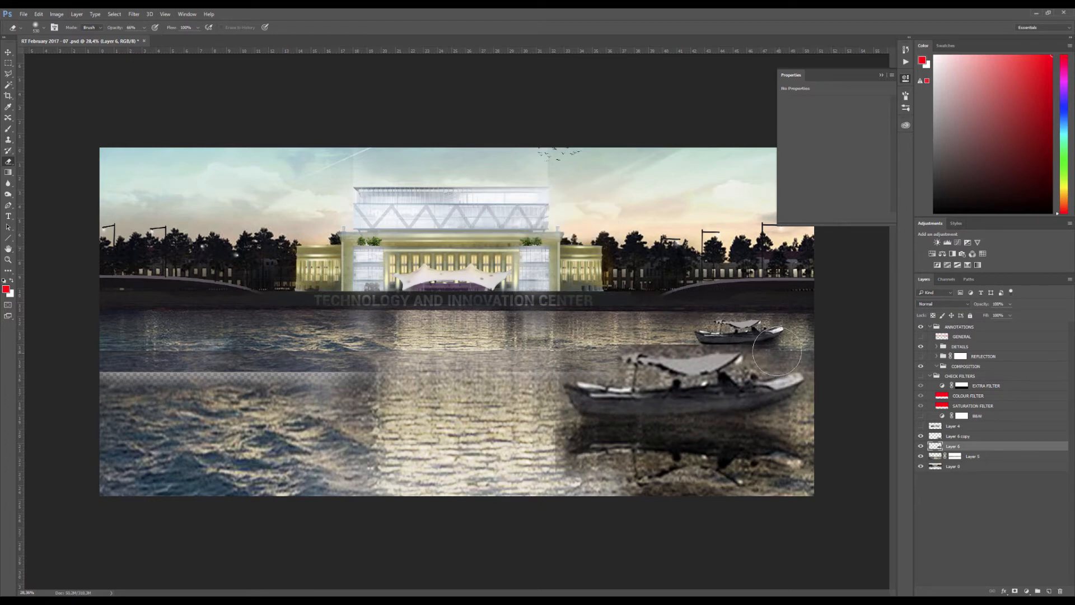
pyautogui.keyDown('alt'); pyautogui.click(921, 446); pyautogui.keyUp('alt')
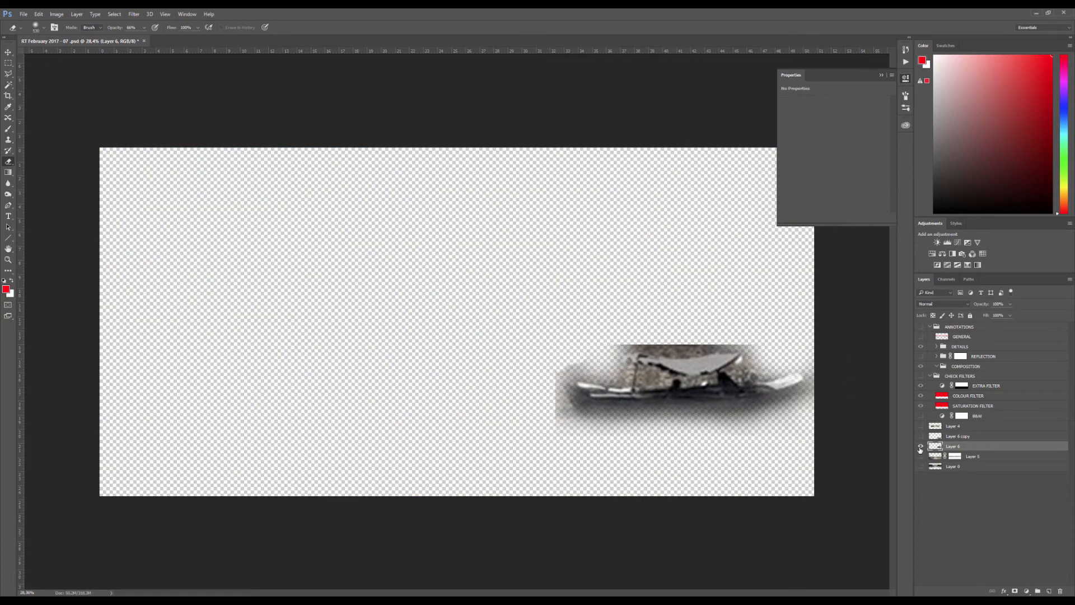
pyautogui.keyDown('alt'); pyautogui.click(920, 446); pyautogui.keyUp('alt')
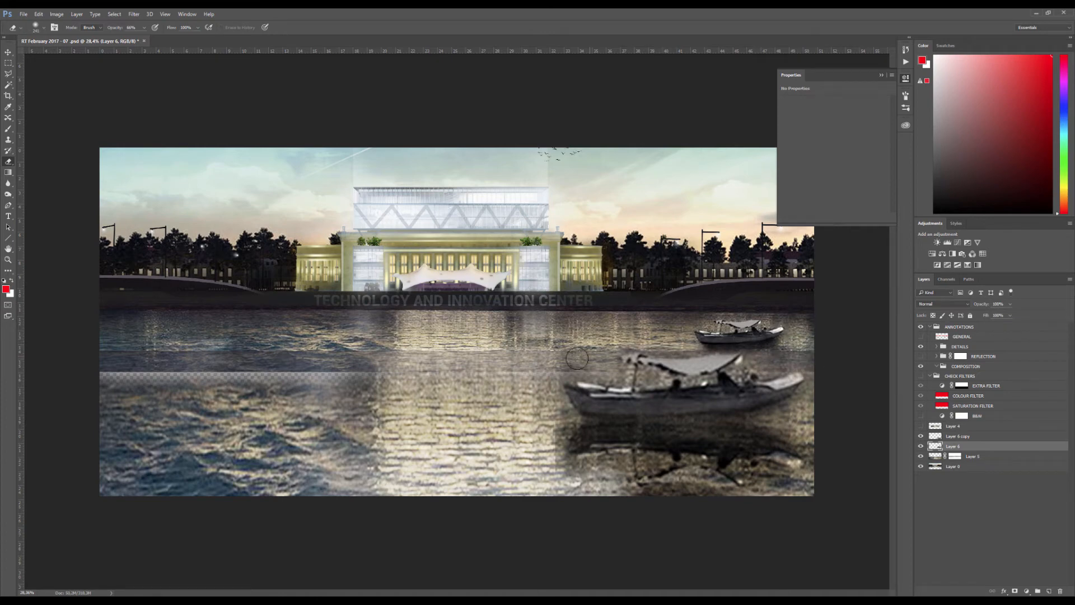
# Save the document with the added foreground boat and reflection
pyautogui.press('v')
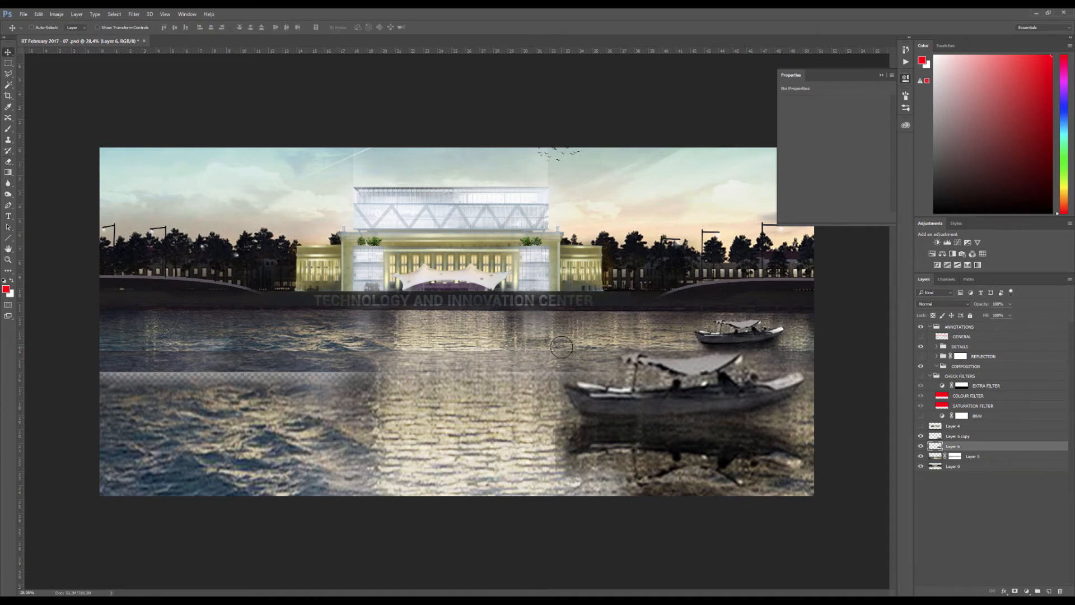
pyautogui.scroll(-3, 562, 335)
pyautogui.scroll(2, 564, 325)
pyautogui.hotkey('ctrl', 's')
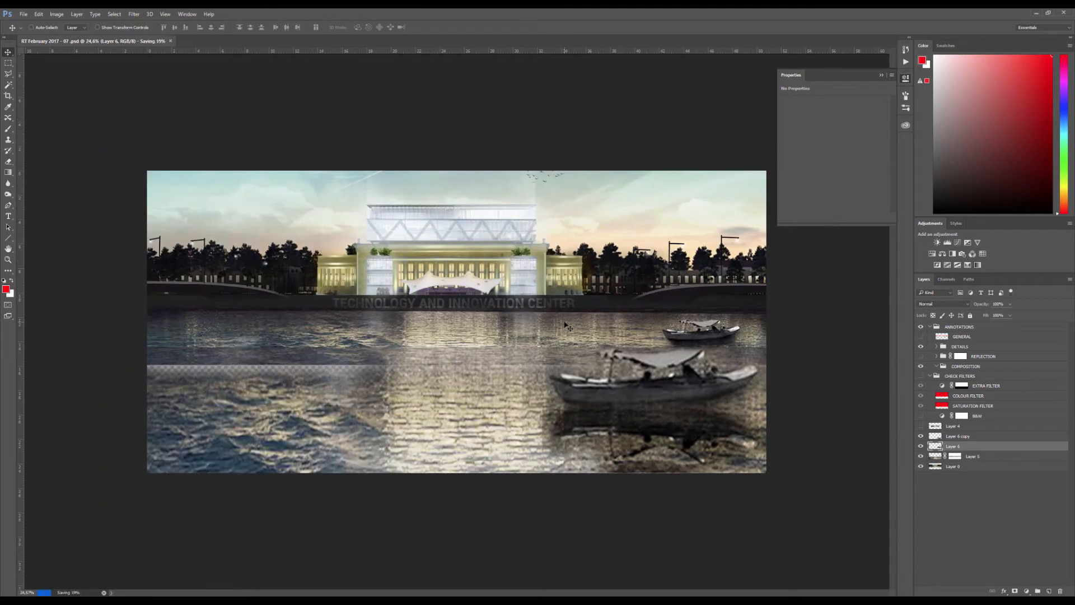
# Extend the crop slightly upward to bring back a little sky above the building, and preview the image without panels
pyautogui.press('c')
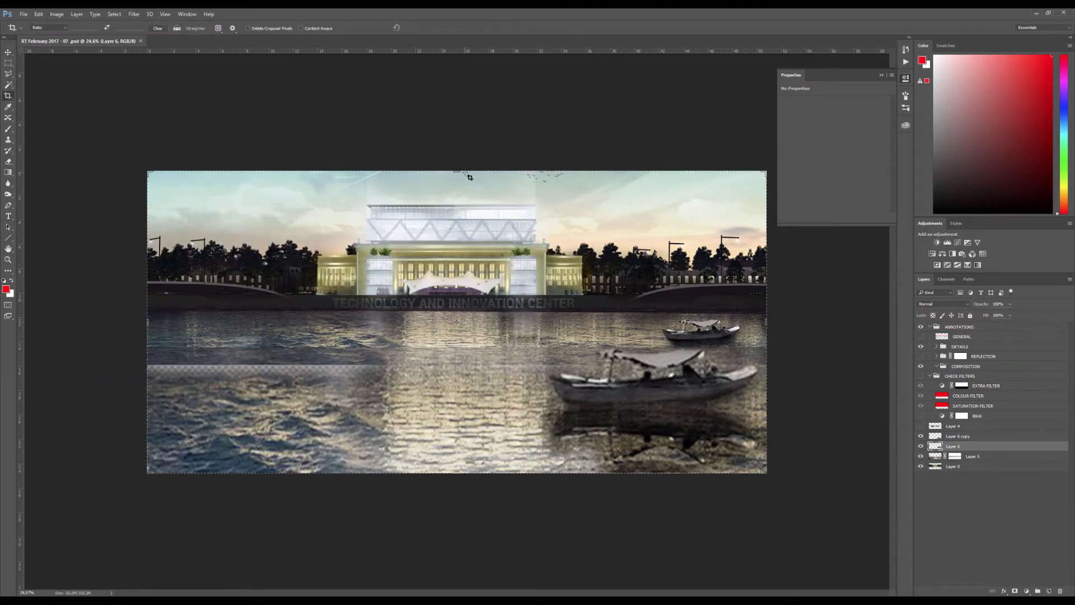
pyautogui.moveTo(457, 167); pyautogui.dragTo(454, 164)
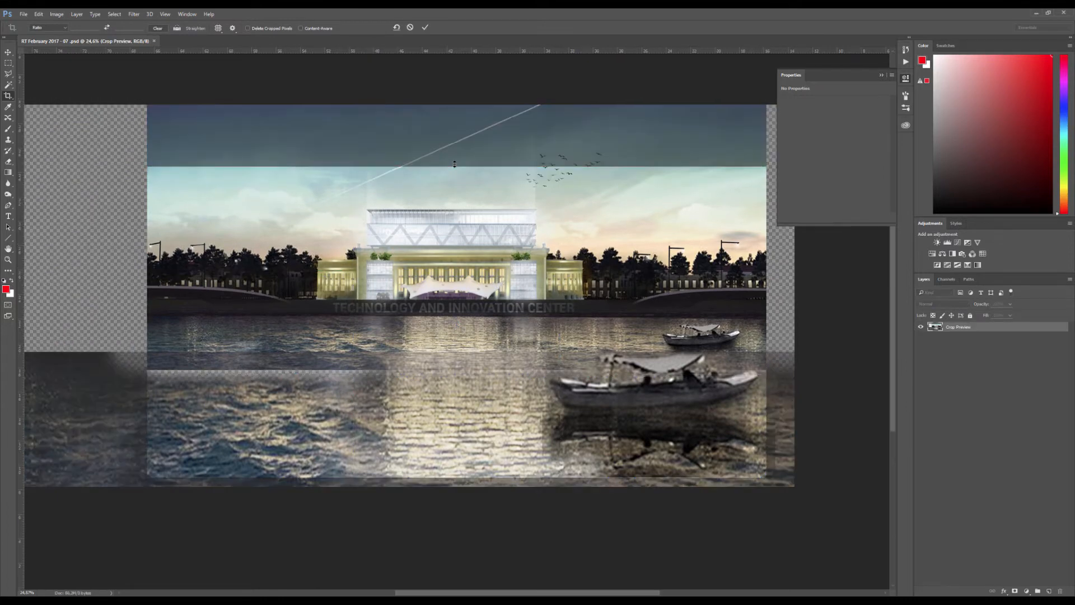
pyautogui.press('Escape')
pyautogui.press('v')
pyautogui.scroll(-3, 461, 249)
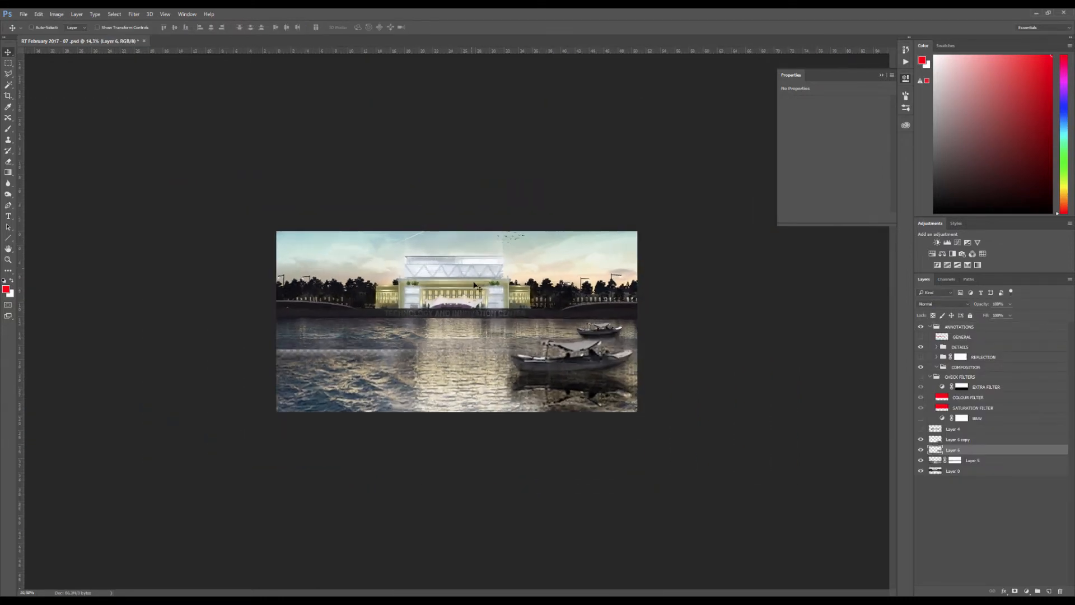
pyautogui.scroll(3, 470, 263)
pyautogui.press('Tab')
pyautogui.press('Tab')
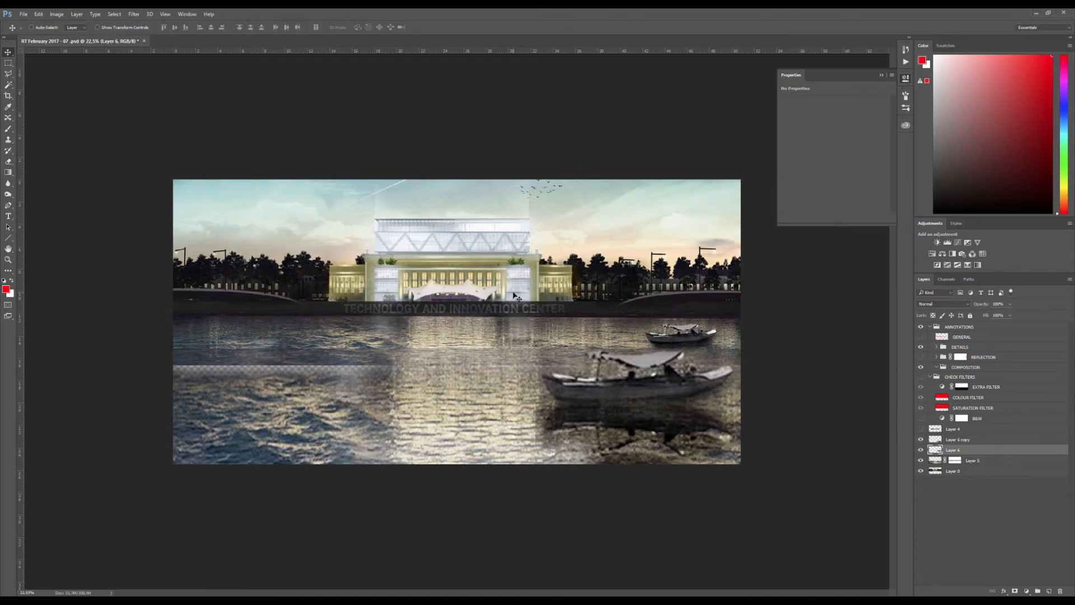
# Try to clone water over the transparent seam on a new layer above the masked water
pyautogui.click(940, 461)
pyautogui.click(939, 471)
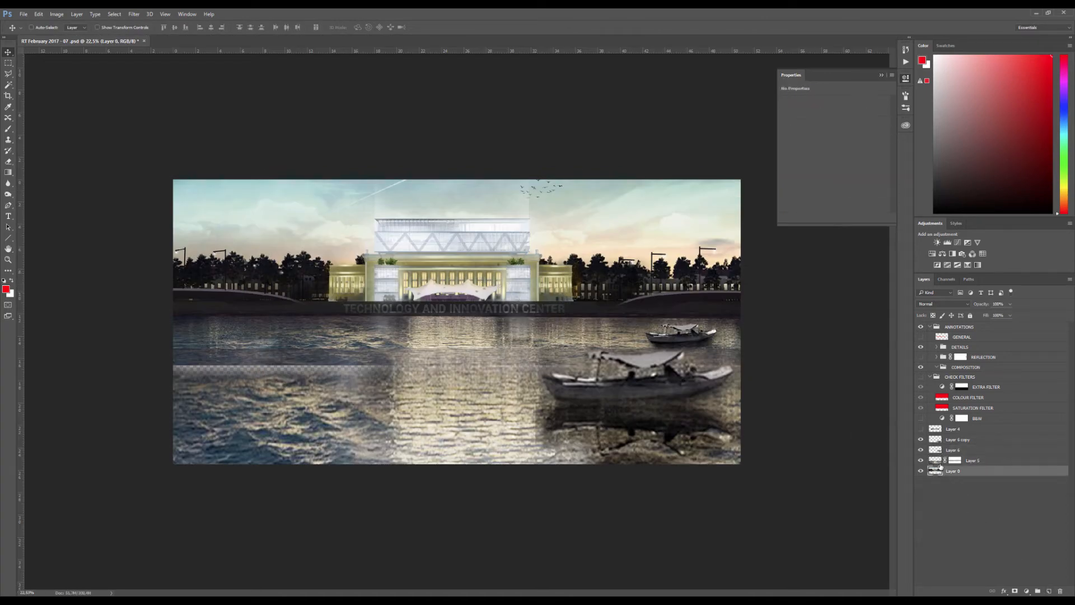
pyautogui.click(939, 461)
pyautogui.click(1049, 591)
pyautogui.press('s')
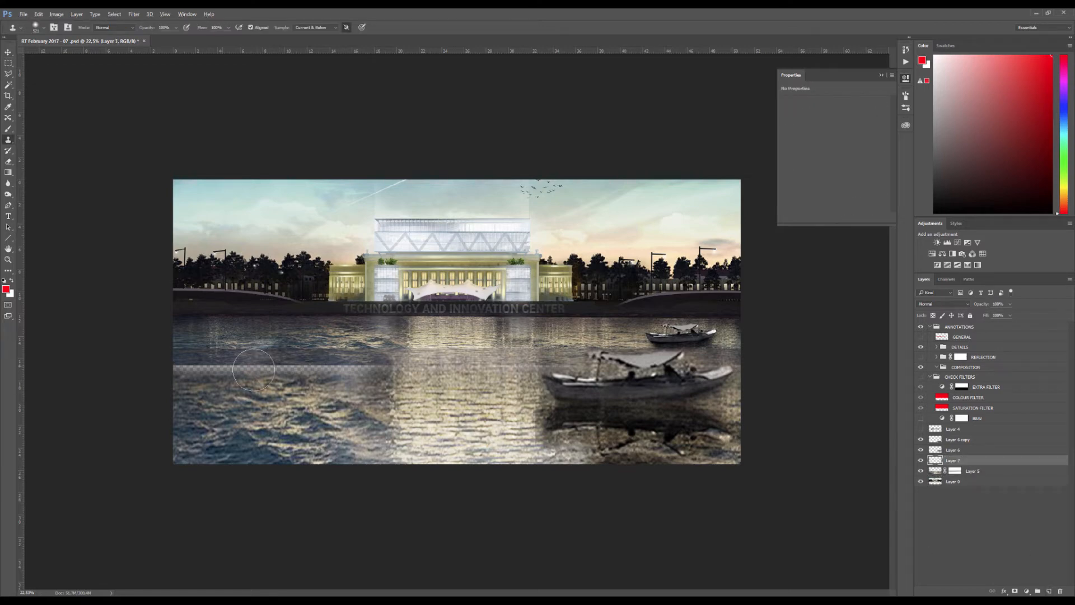
pyautogui.moveTo(254, 370); pyautogui.dragTo(406, 365)
pyautogui.hotkey('ctrl', 'alt', 'z')
pyautogui.hotkey('ctrl', 'alt', 'z')
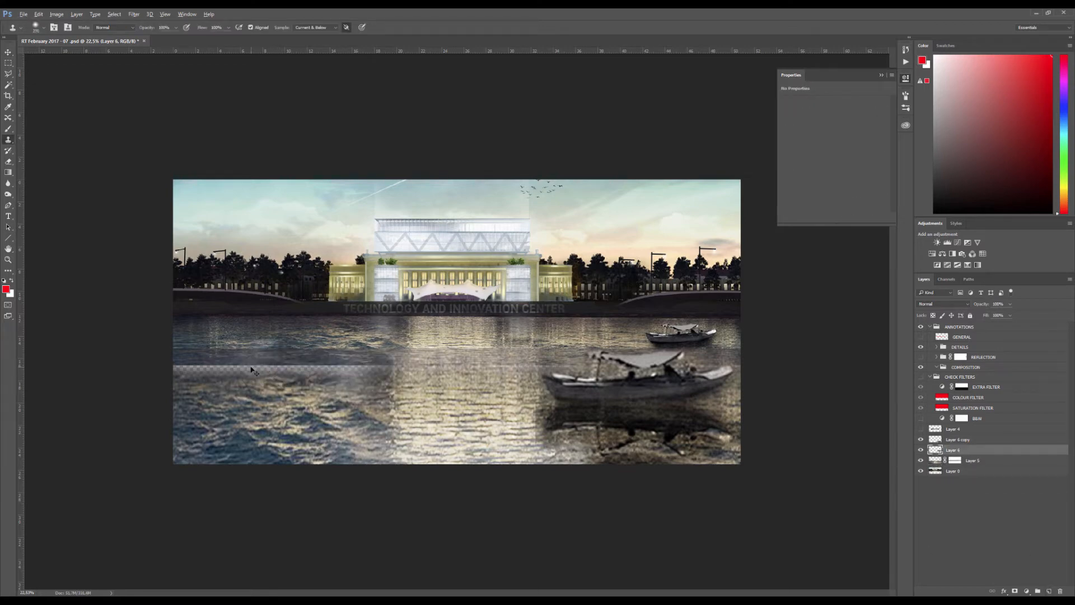
# Clone nearby river water over the transparent seam on the left side of the river and save the document
pyautogui.keyDown('alt'); pyautogui.click(265, 339); pyautogui.keyUp('alt')
pyautogui.moveTo(220, 369)
pyautogui.mouseDown()
pyautogui.moveTo(191, 364)
pyautogui.moveTo(330, 367)
pyautogui.mouseUp()
pyautogui.moveTo(174, 370); pyautogui.dragTo(173, 370)
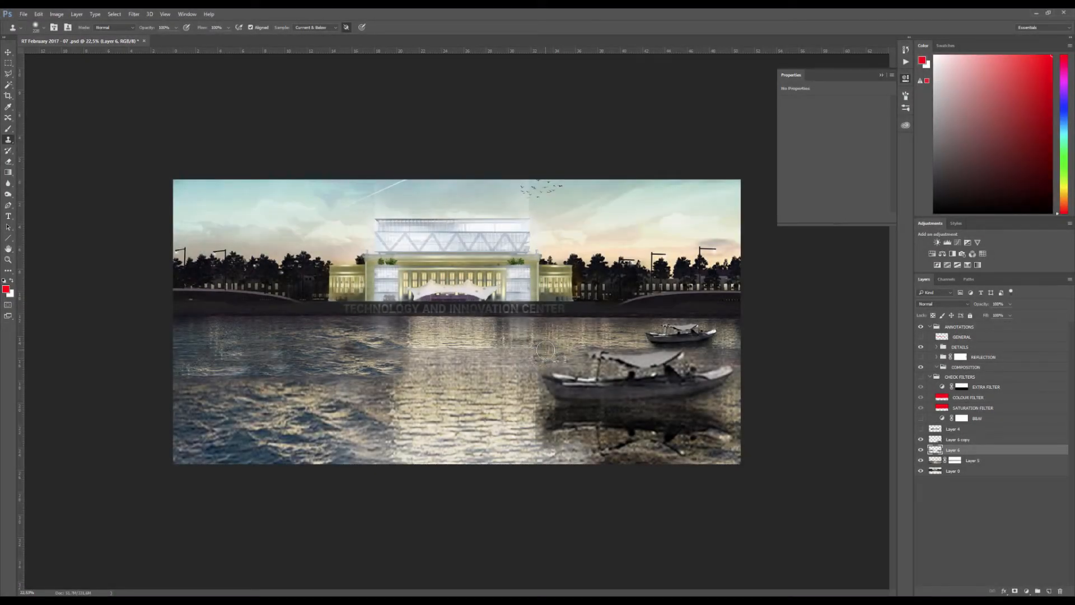
pyautogui.press('v')
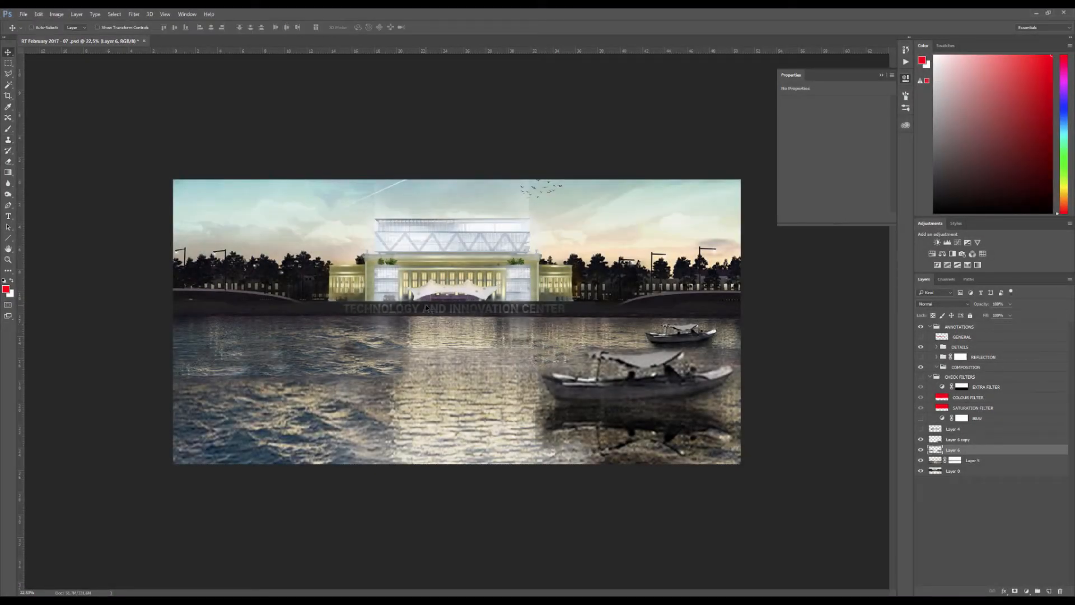
pyautogui.scroll(-4, 442, 358)
pyautogui.hotkey('ctrl', '0')
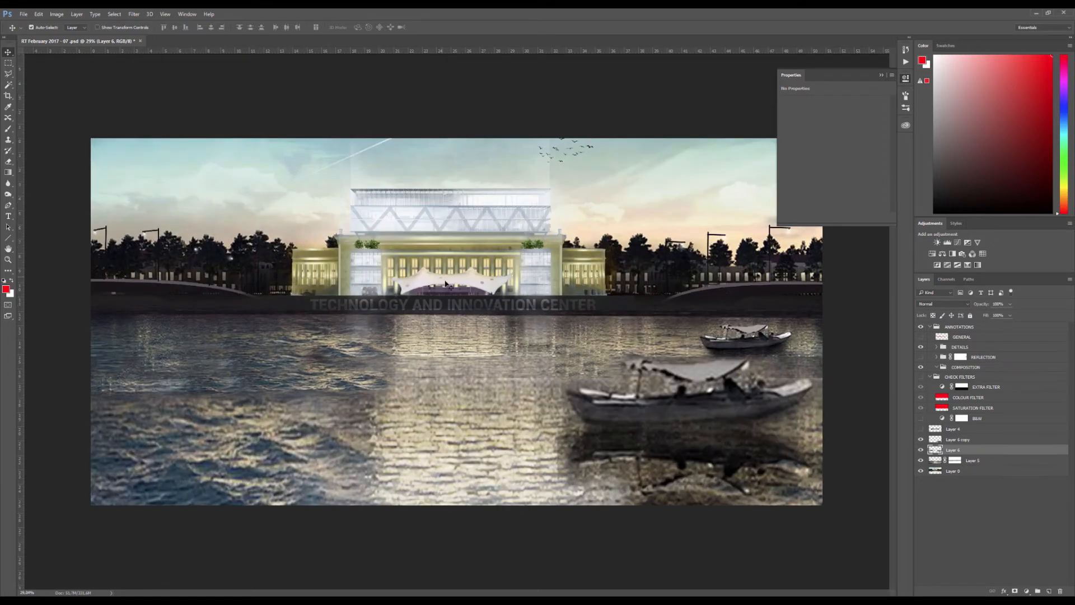
pyautogui.hotkey('ctrl', 's')
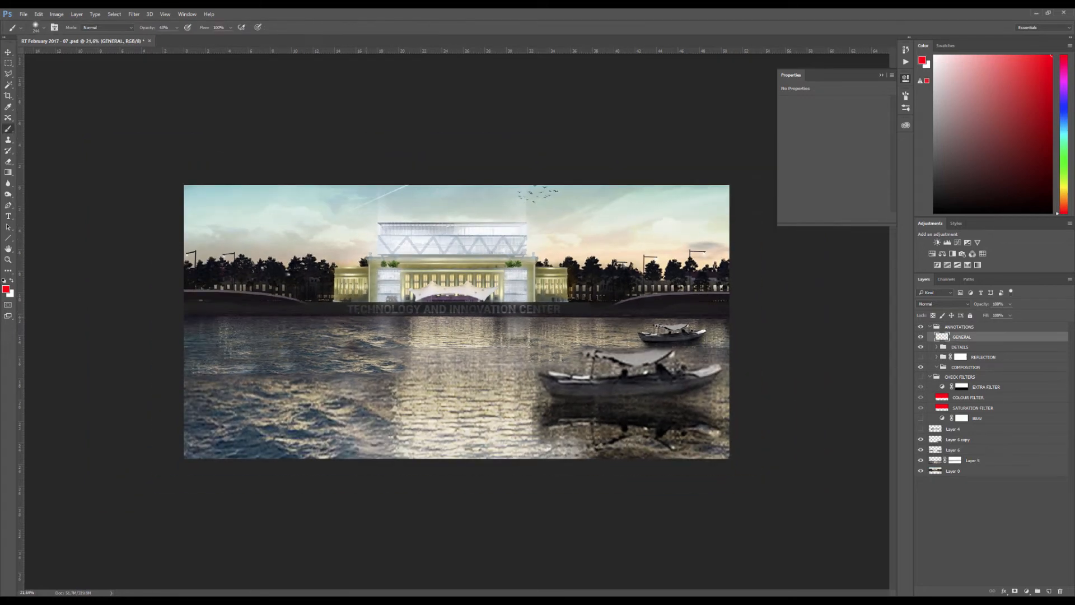
# Paint red annotation lines on the GENERAL layer: a stepped line through water and building, and a diagonal from the roof to the left bank
pyautogui.moveTo(227, 348); pyautogui.dragTo(470, 352)
pyautogui.hotkey('ctrl', 'z')
pyautogui.moveTo(258, 331); pyautogui.dragTo(500, 318)
pyautogui.moveTo(492, 228); pyautogui.dragTo(599, 228)
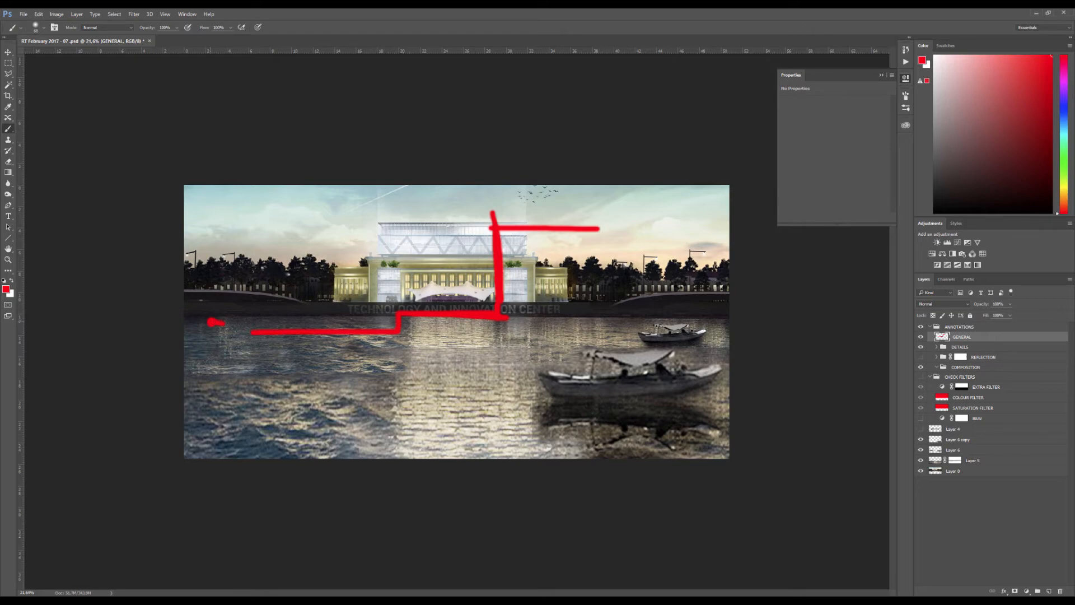
pyautogui.moveTo(263, 314)
pyautogui.mouseDown()
pyautogui.moveTo(198, 317)
pyautogui.moveTo(380, 226)
pyautogui.mouseUp()
pyautogui.moveTo(208, 314); pyautogui.dragTo(248, 325)
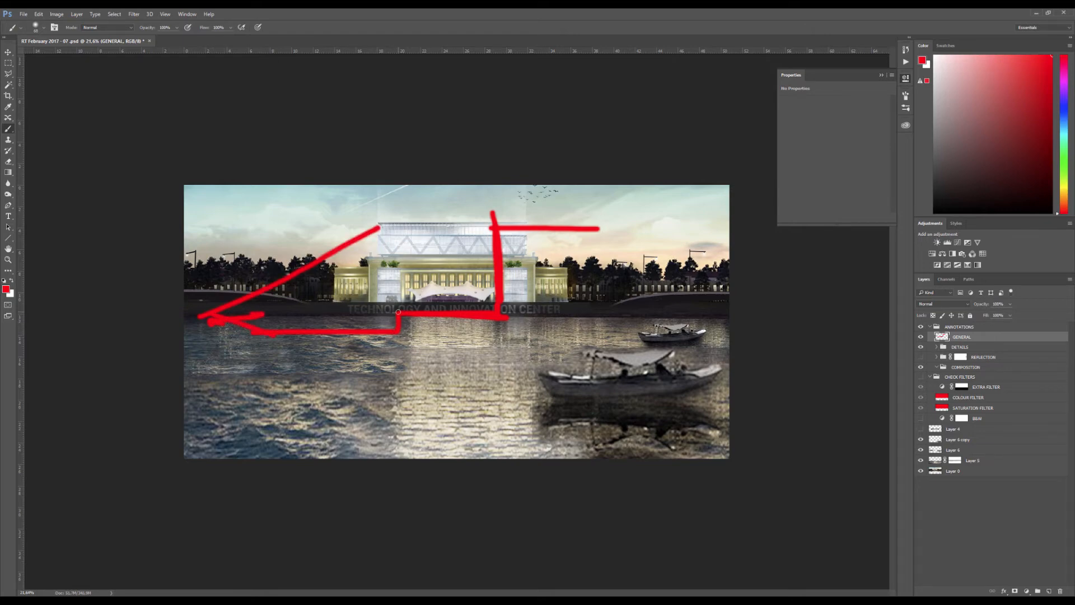
# Paint red annotations over the rendering: an arrowhead at the waterline, a second roof-to-bank diagonal, and a rectangle around the quay lettering
pyautogui.moveTo(398, 312)
pyautogui.mouseDown()
pyautogui.moveTo(375, 325)
pyautogui.moveTo(390, 349)
pyautogui.mouseUp()
pyautogui.moveTo(493, 224); pyautogui.dragTo(262, 331)
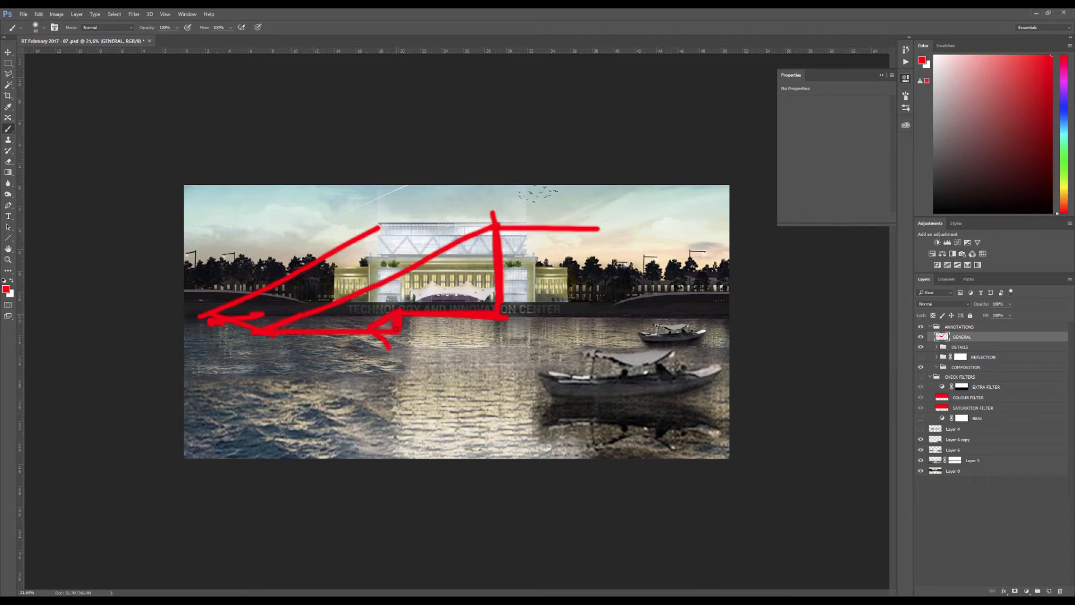
pyautogui.moveTo(401, 317); pyautogui.dragTo(434, 328)
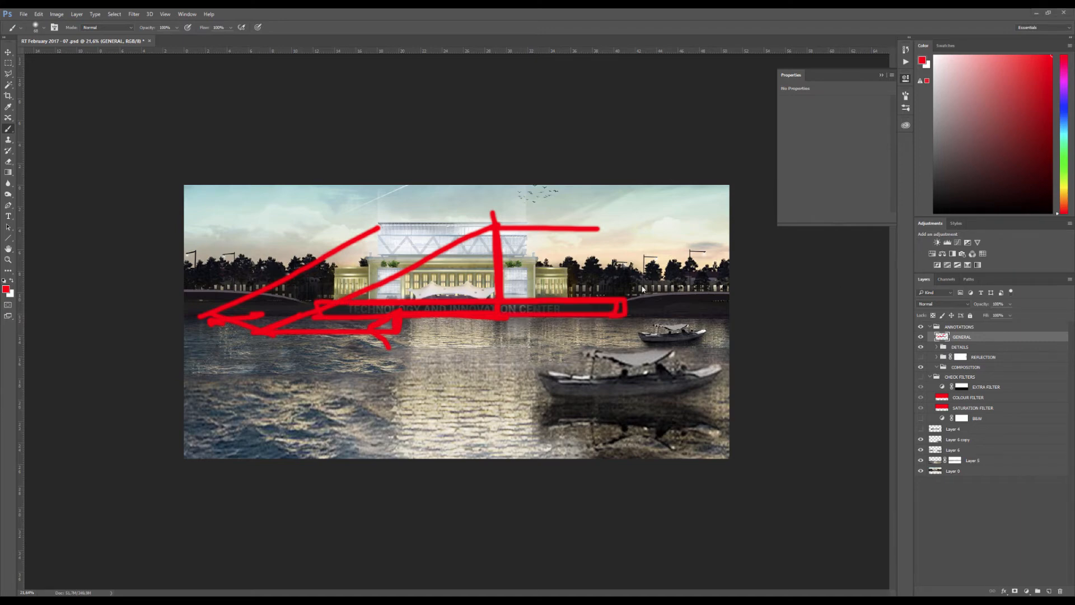
# Clear all red markings from the GENERAL layer, including a brief line traced along the quay wall, and deselect
pyautogui.hotkey('ctrl', 'a')
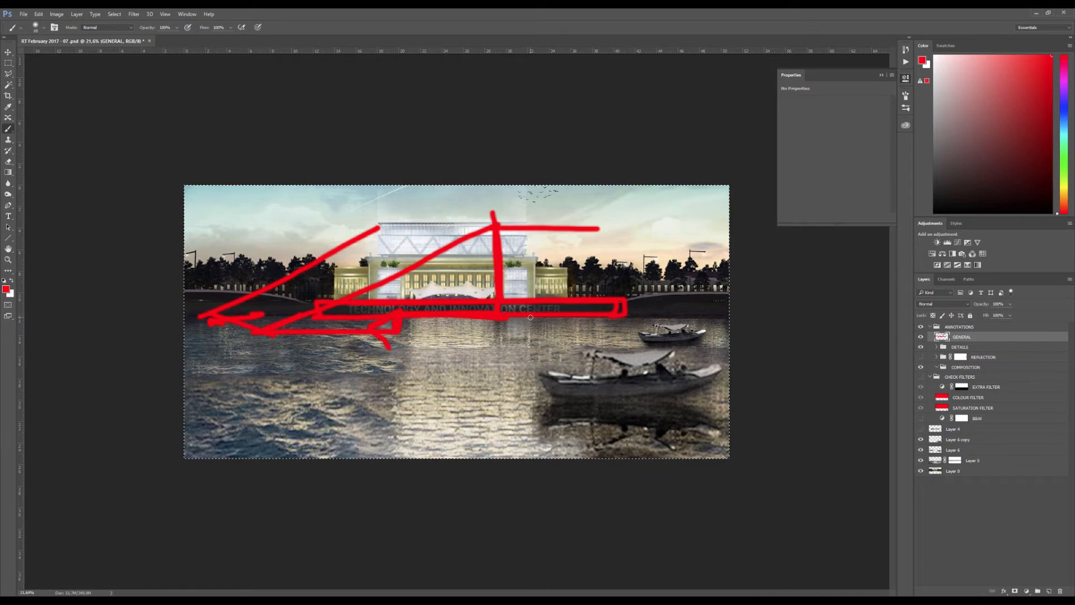
pyautogui.press('Delete')
pyautogui.moveTo(313, 308)
pyautogui.mouseDown()
pyautogui.moveTo(641, 310)
pyautogui.moveTo(699, 301)
pyautogui.mouseUp()
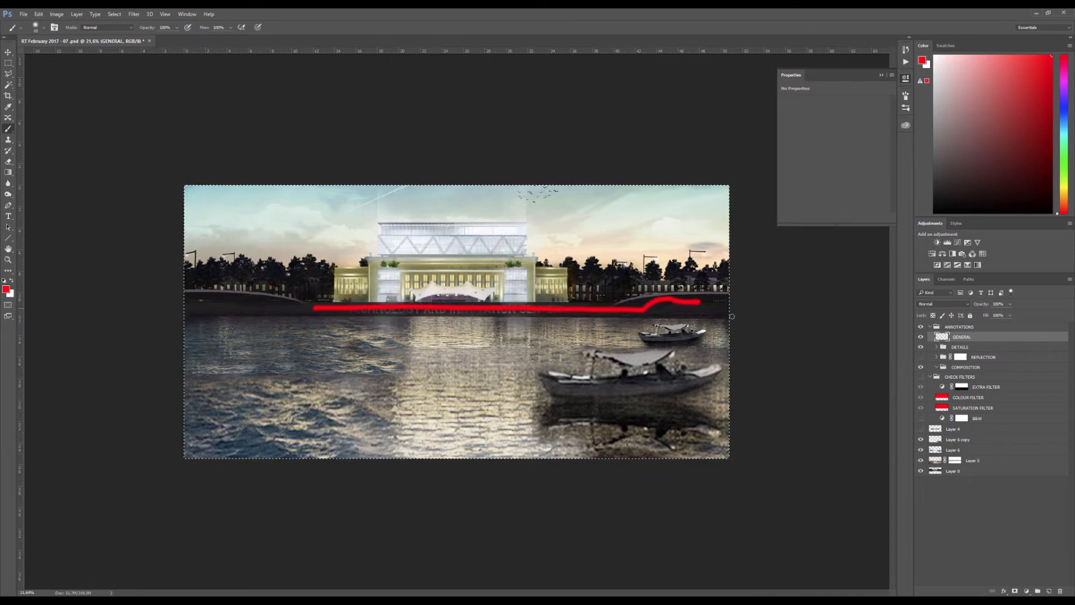
pyautogui.press('Delete')
pyautogui.hotkey('ctrl', 'd')
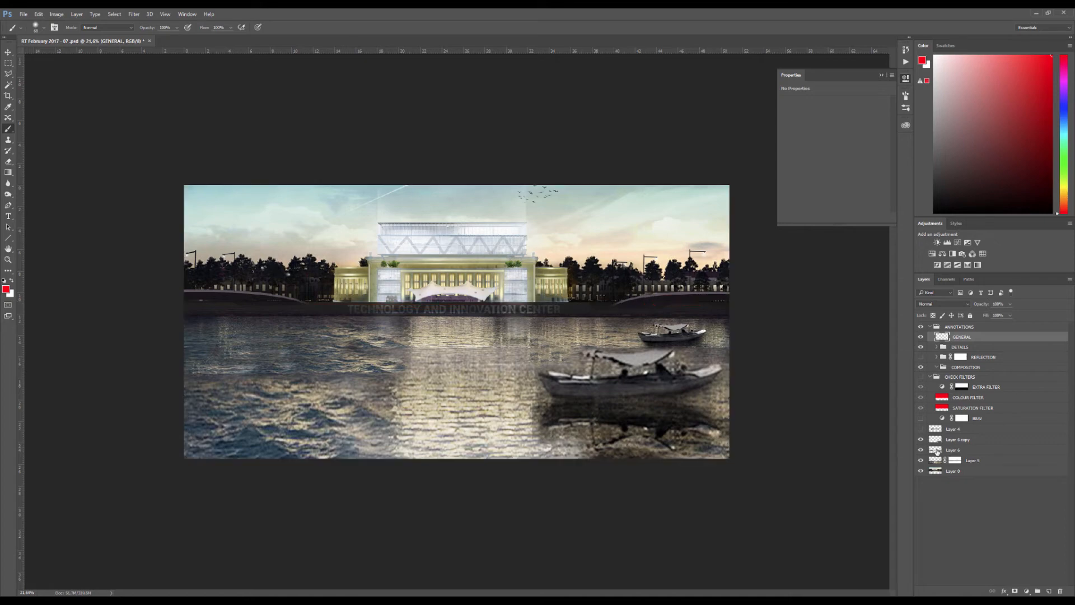
# Check what the water layers and the base image contain by selecting them and toggling the visibility of Layer 5 and Layer 0
pyautogui.click(938, 451)
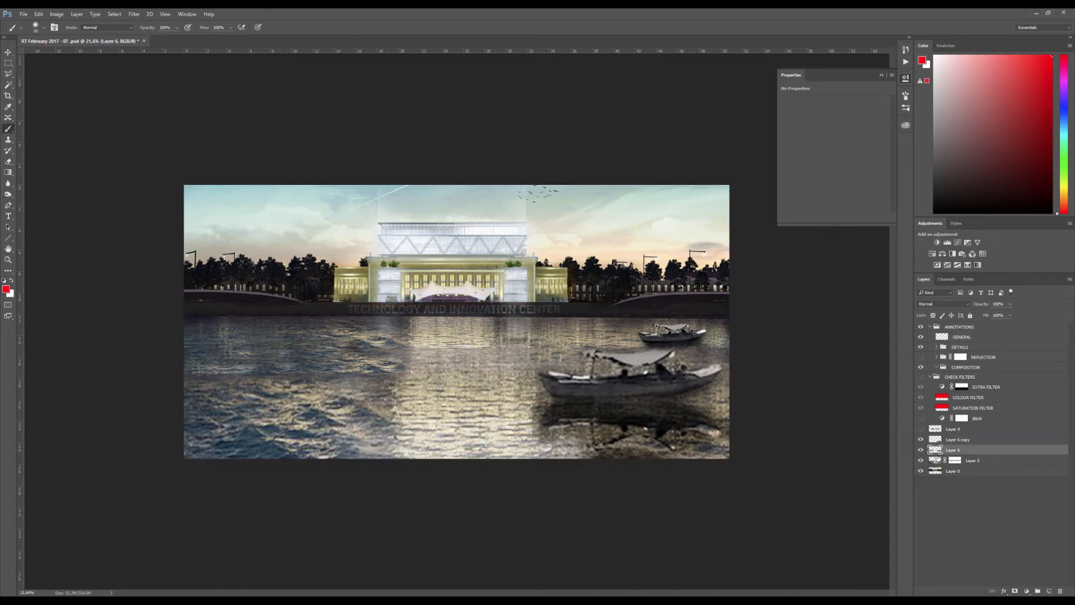
pyautogui.click(934, 440)
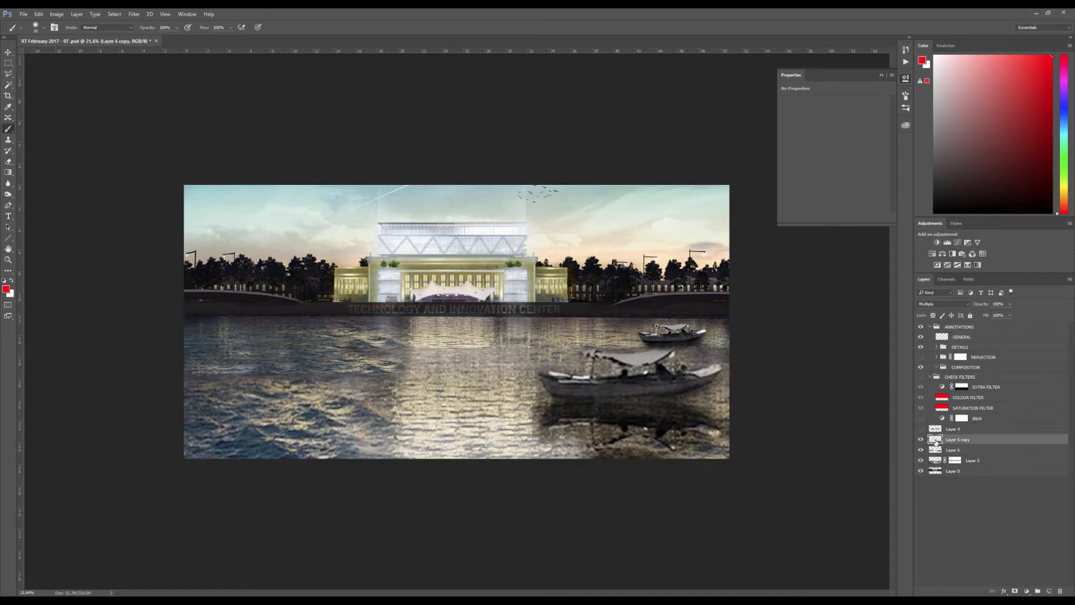
pyautogui.click(934, 461)
pyautogui.click(922, 460)
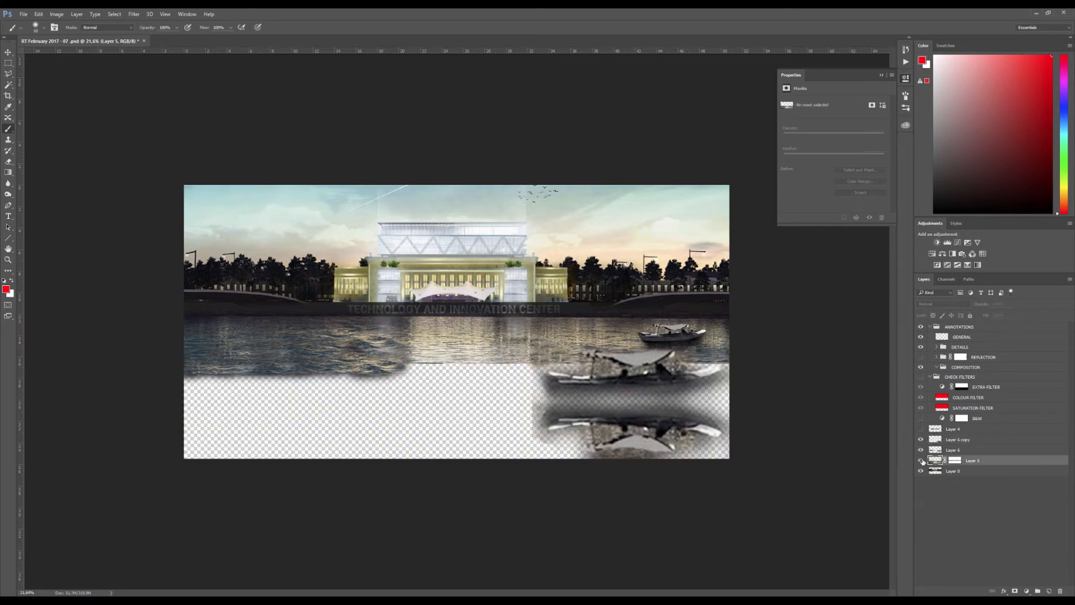
pyautogui.click(922, 460)
pyautogui.click(921, 471)
pyautogui.click(921, 471)
pyautogui.click(921, 471)
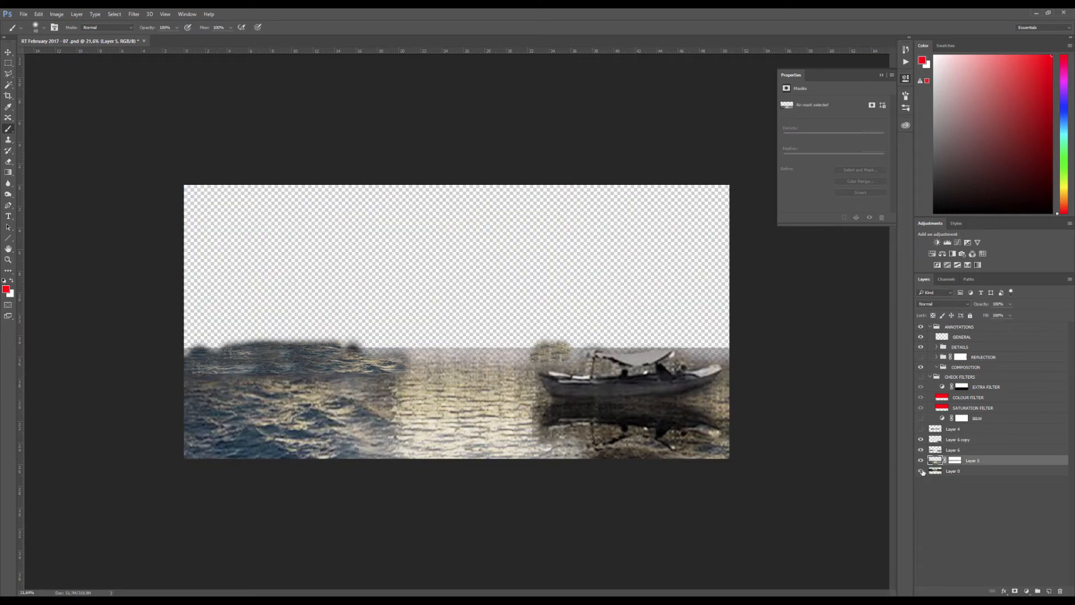
pyautogui.click(921, 471)
# Outline the full-width dark quay wall on Layer 0 with the Polygonal Lasso and copy it to a new layer
pyautogui.click(947, 471)
pyautogui.press('l')
pyautogui.click(180, 317)
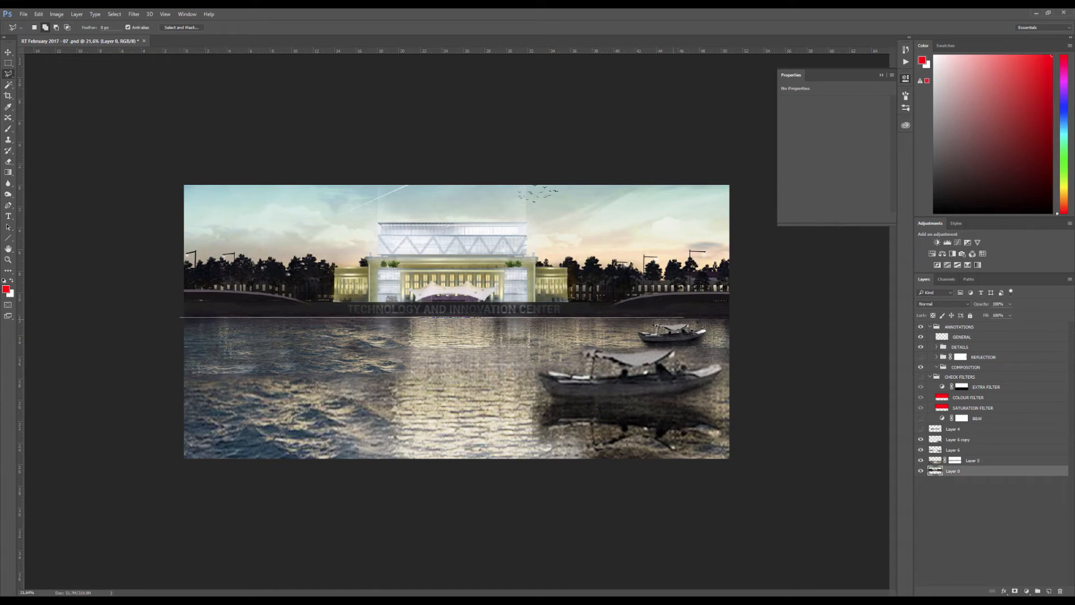
pyautogui.click(735, 317)
pyautogui.click(727, 291)
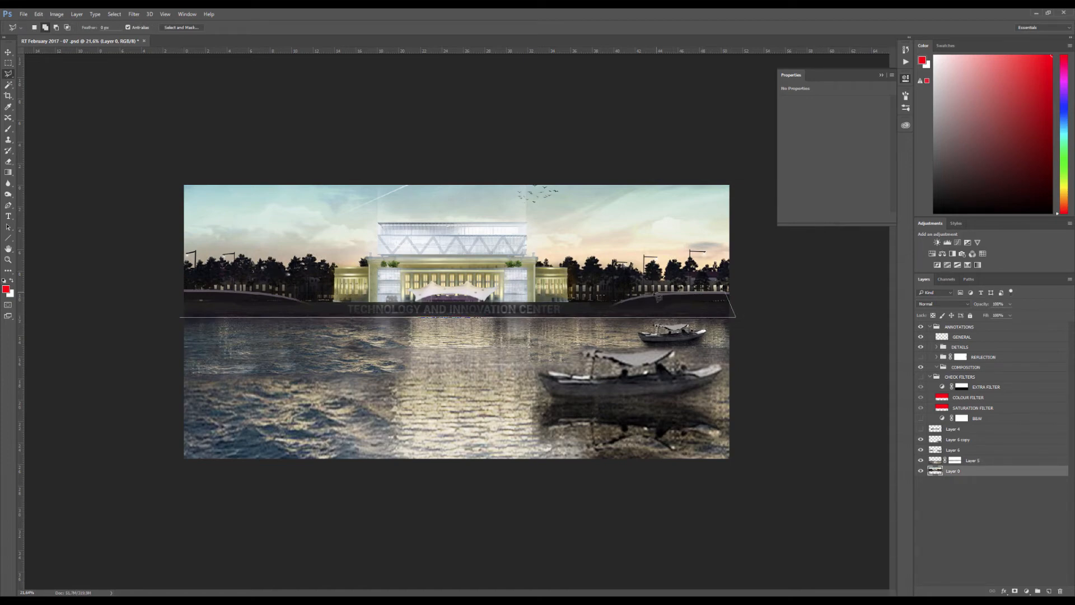
pyautogui.click(615, 301)
pyautogui.click(307, 302)
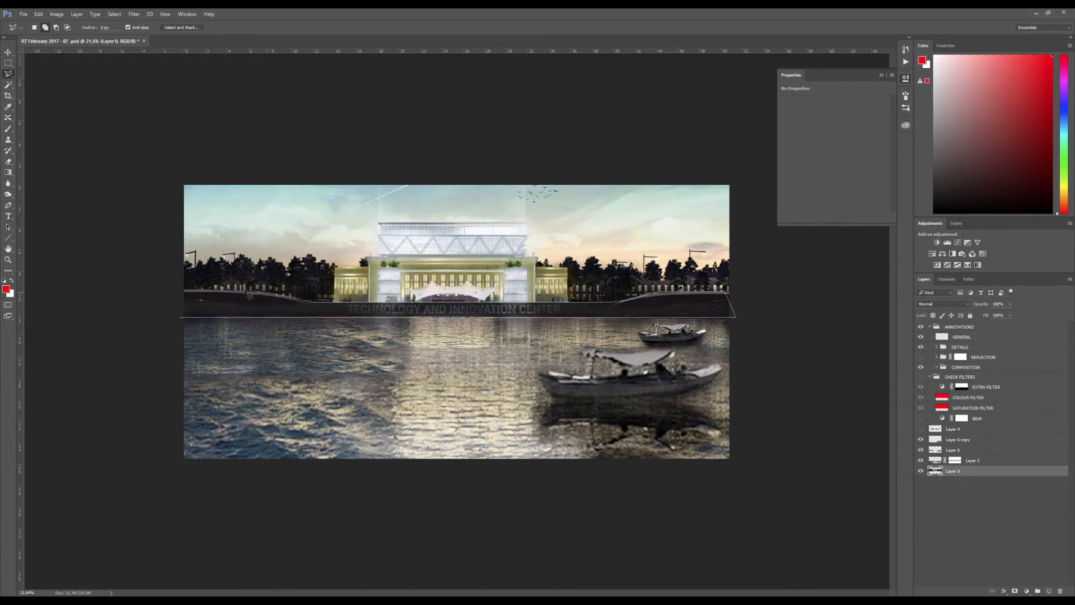
pyautogui.click(175, 289)
pyautogui.click(180, 317)
pyautogui.hotkey('ctrl', 'j')
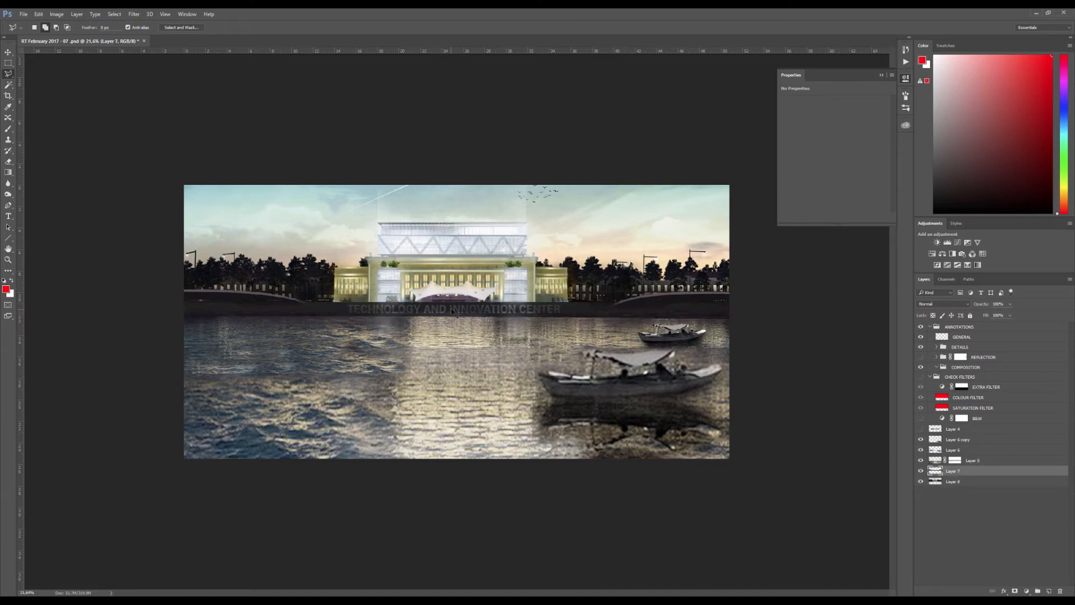
# Flip the copied quay wall vertically and place it directly below the original as a reflection in the water
pyautogui.hotkey('ctrl', 't')
pyautogui.moveTo(454, 305)
pyautogui.mouseDown()
pyautogui.moveTo(457, 320)
pyautogui.moveTo(480, 326)
pyautogui.mouseUp()
pyautogui.rightClick(457, 319)
pyautogui.click(486, 455)
pyautogui.press('Return')
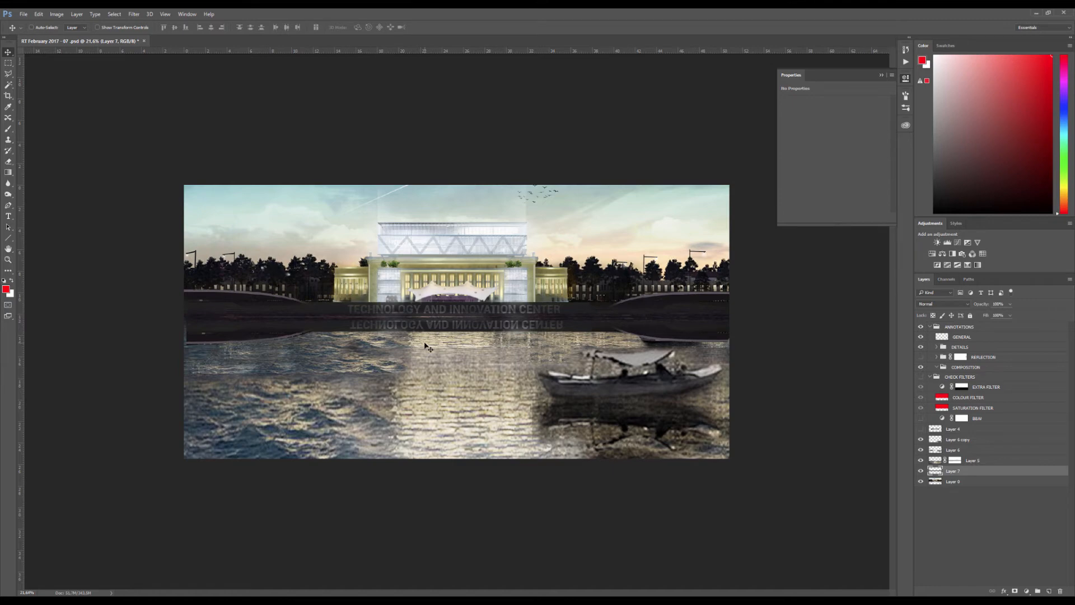
# Add a layer mask to the quay reflection and paint it black over the small distant boat to reveal the boat
pyautogui.click(1015, 591)
pyautogui.press('b')
pyautogui.scroll(5, 627, 347)
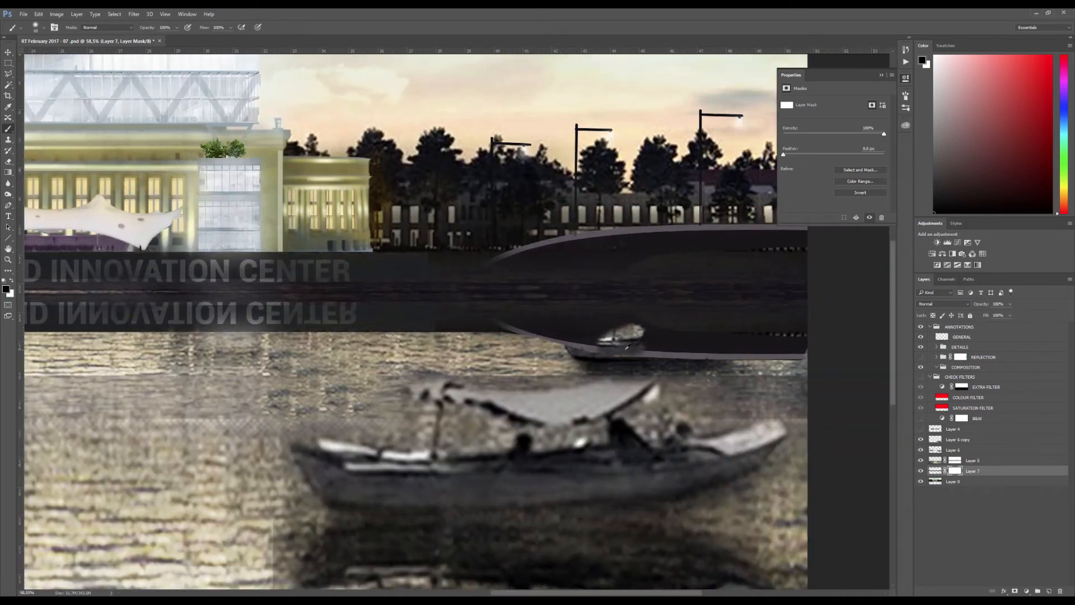
pyautogui.moveTo(626, 347); pyautogui.dragTo(728, 336)
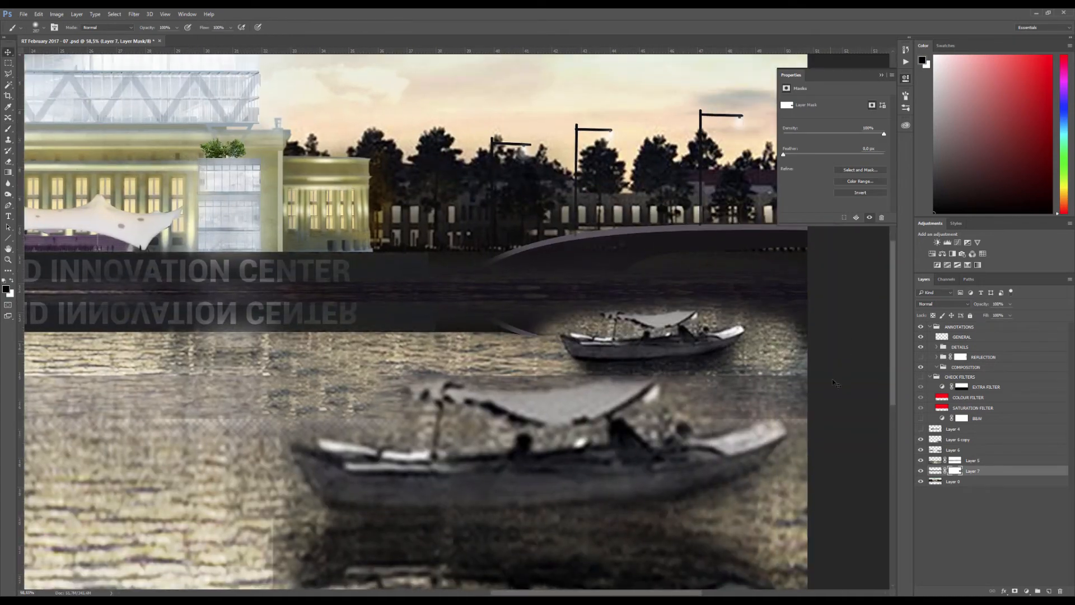
pyautogui.press('v')
pyautogui.scroll(-5, 475, 317)
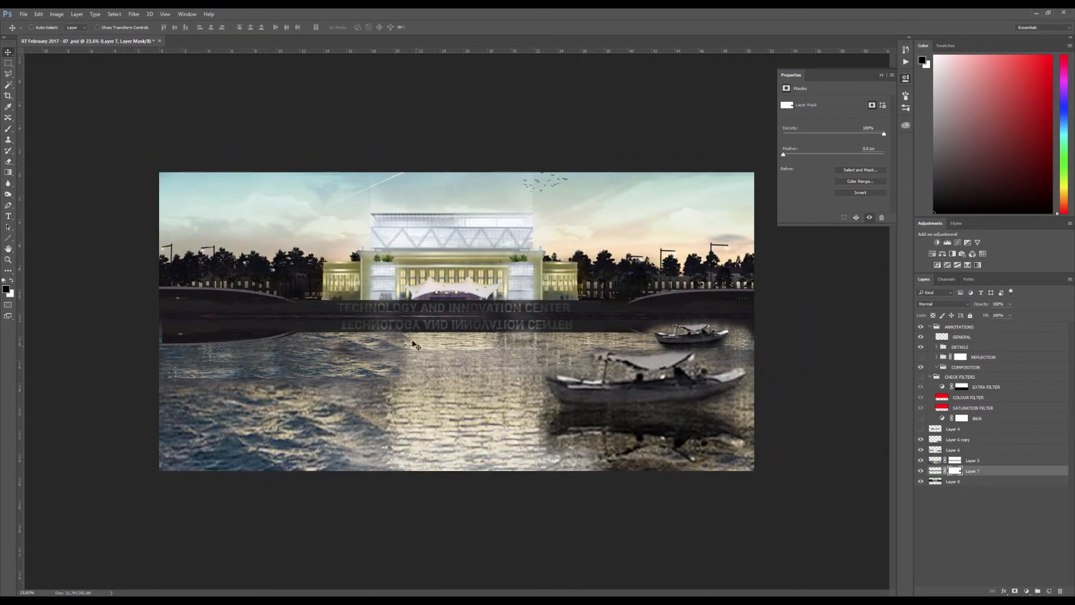
# Examine the reflection's edge against the water and compare Layer 5, Layer 7 and Layer 0 by toggling their visibility
pyautogui.scroll(6, 398, 329)
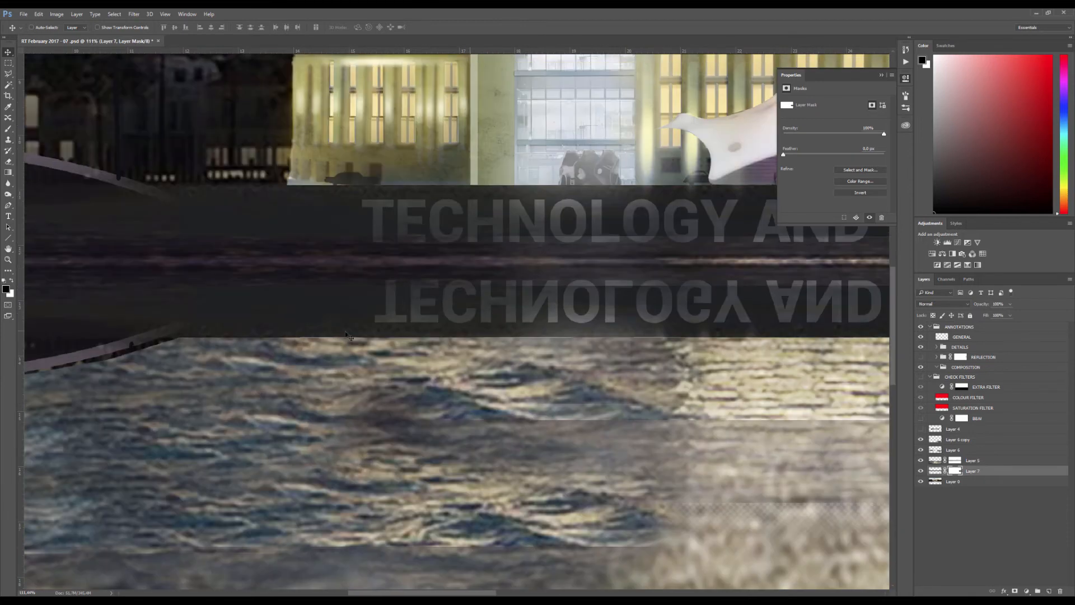
pyautogui.scroll(-2, 319, 339)
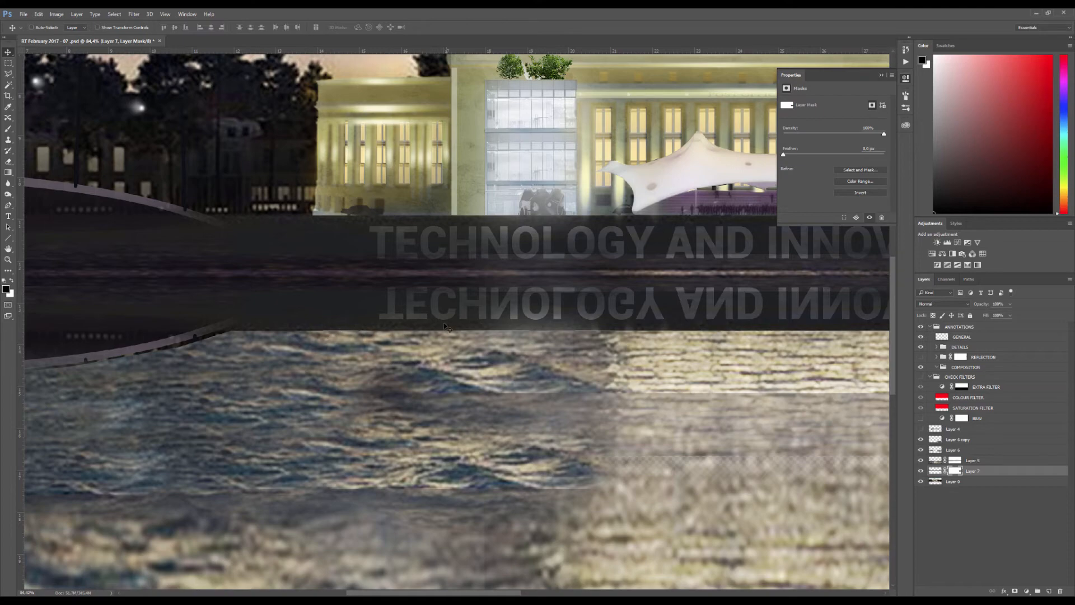
pyautogui.scroll(-3, 392, 300)
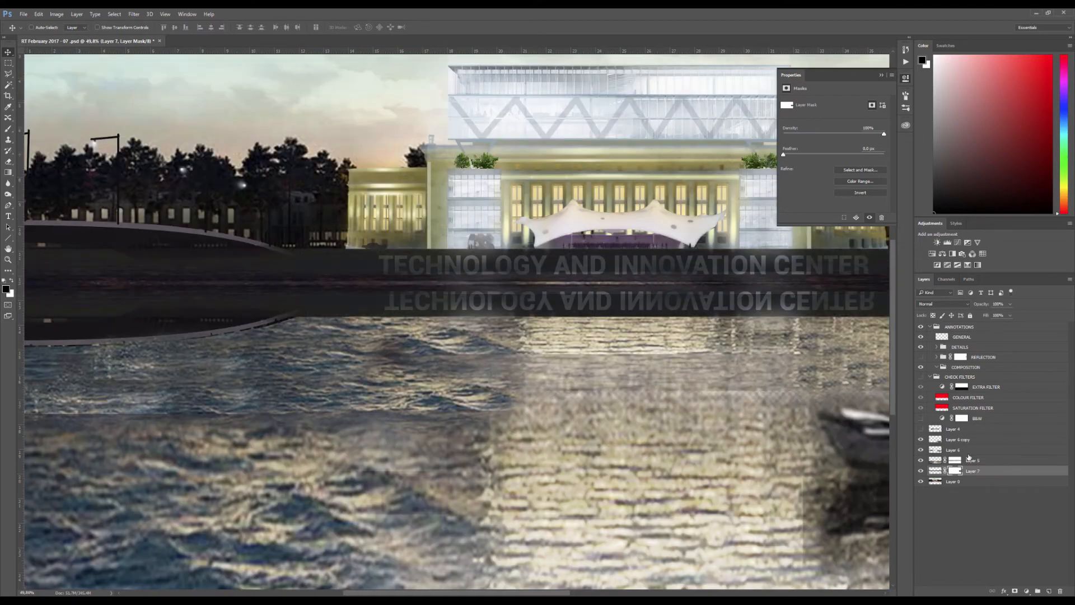
pyautogui.click(933, 460)
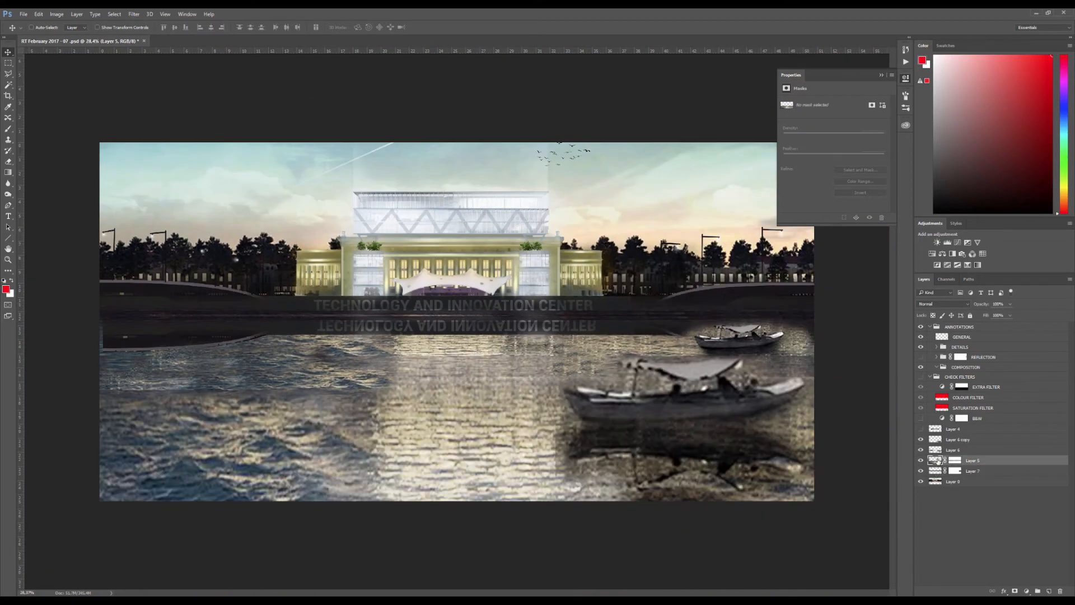
pyautogui.keyDown('alt'); pyautogui.click(920, 461); pyautogui.keyUp('alt')
pyautogui.keyDown('alt'); pyautogui.click(920, 461); pyautogui.keyUp('alt')
pyautogui.keyDown('alt'); pyautogui.click(920, 470); pyautogui.keyUp('alt')
pyautogui.keyDown('alt'); pyautogui.click(921, 471); pyautogui.keyUp('alt')
pyautogui.keyDown('alt'); pyautogui.click(921, 471); pyautogui.keyUp('alt')
pyautogui.keyDown('alt'); pyautogui.click(921, 481); pyautogui.keyUp('alt')
pyautogui.keyDown('alt'); pyautogui.click(921, 482); pyautogui.keyUp('alt')
# Copy a wide rectangular strip of river water below the quay from Layer 0 to a new layer and view it alone
pyautogui.click(933, 482)
pyautogui.press('m')
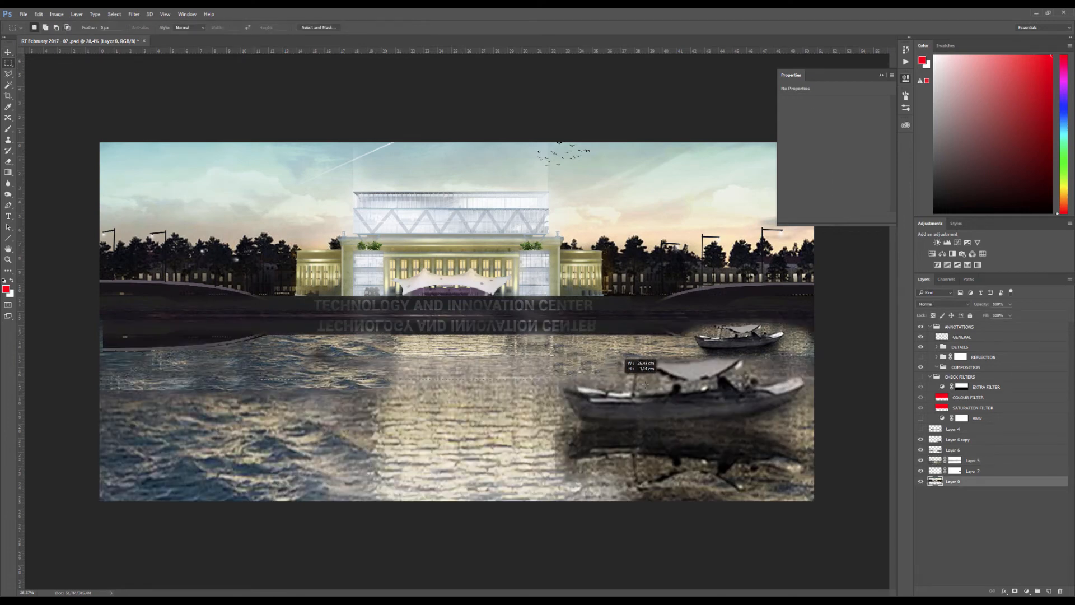
pyautogui.moveTo(665, 387); pyautogui.dragTo(260, 336)
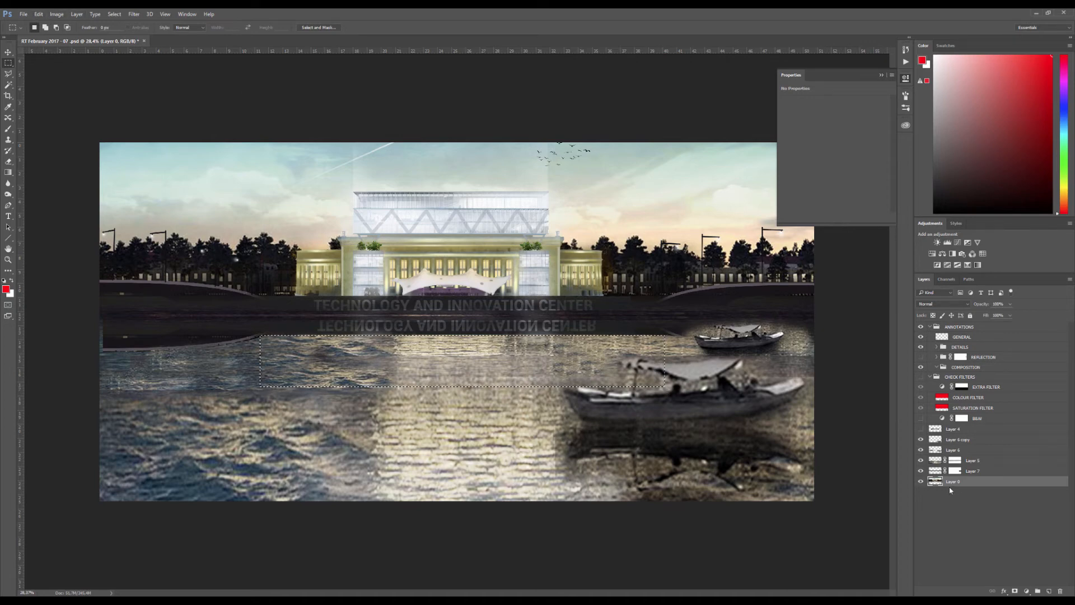
pyautogui.hotkey('ctrl', 'j')
pyautogui.keyDown('alt'); pyautogui.click(922, 482); pyautogui.keyUp('alt')
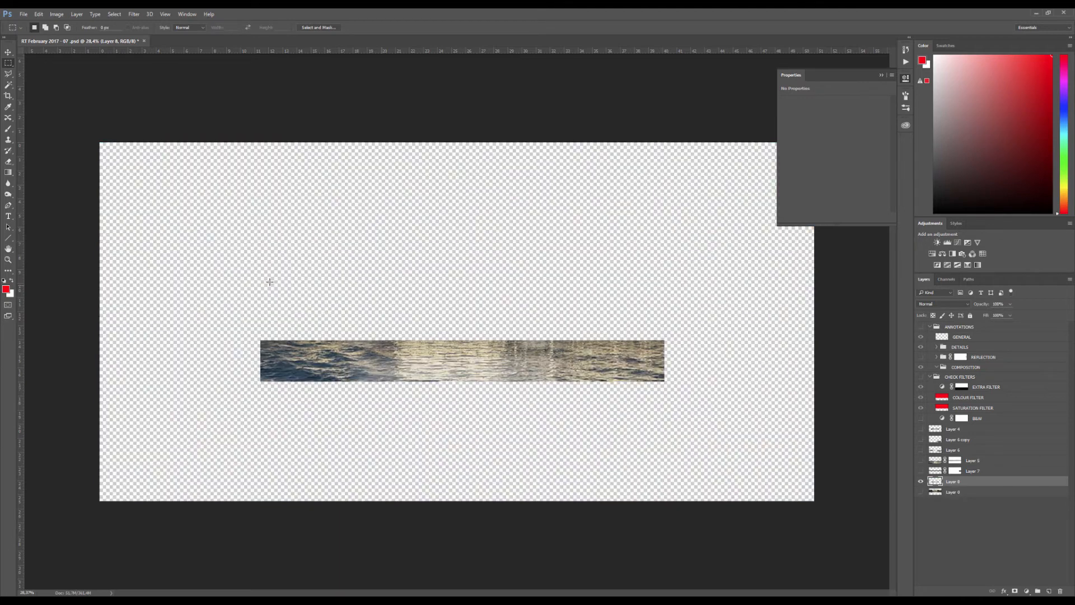
pyautogui.keyDown('alt'); pyautogui.click(920, 482); pyautogui.keyUp('alt')
# Duplicate the water strip layer into a new document
pyautogui.rightClick(973, 479)
pyautogui.click(986, 135)
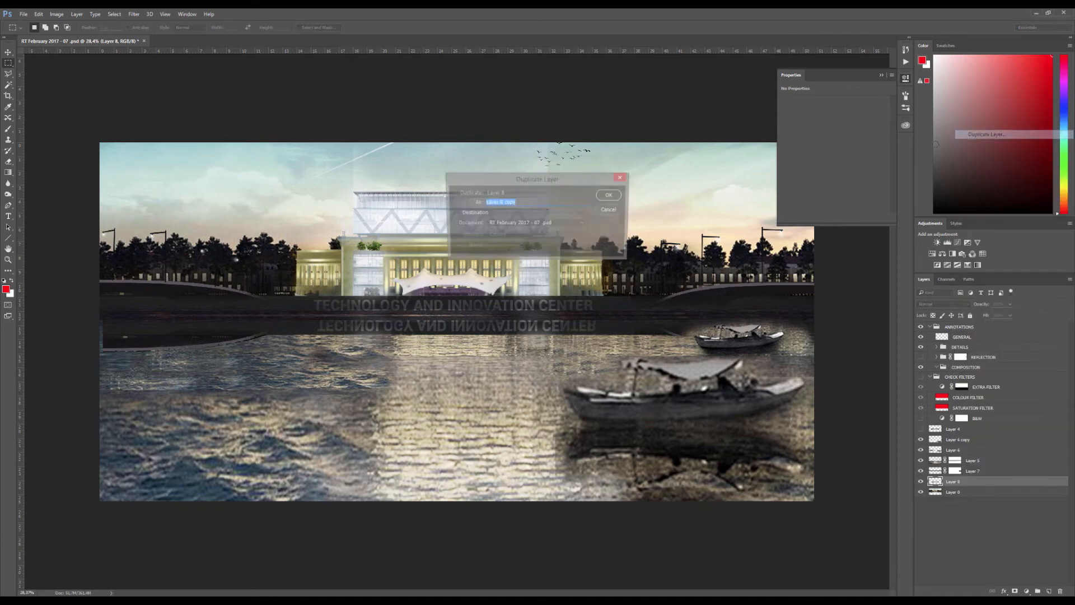
pyautogui.click(541, 222)
pyautogui.click(511, 237)
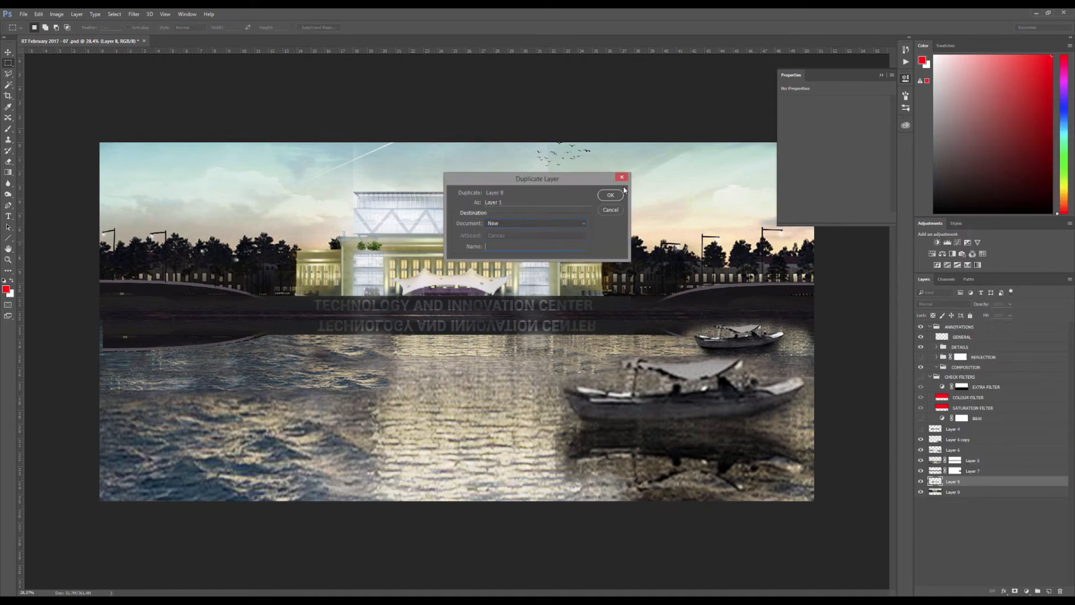
pyautogui.click(621, 193)
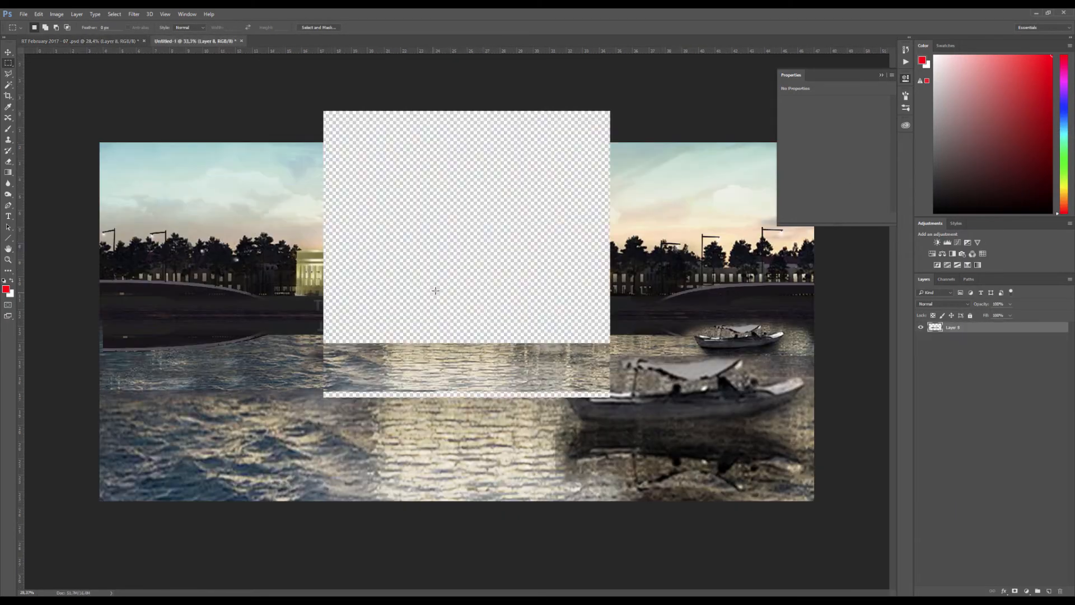
# Crop the new document tightly to the edges of the water strip
pyautogui.hotkey('ctrl', '0')
pyautogui.press('c')
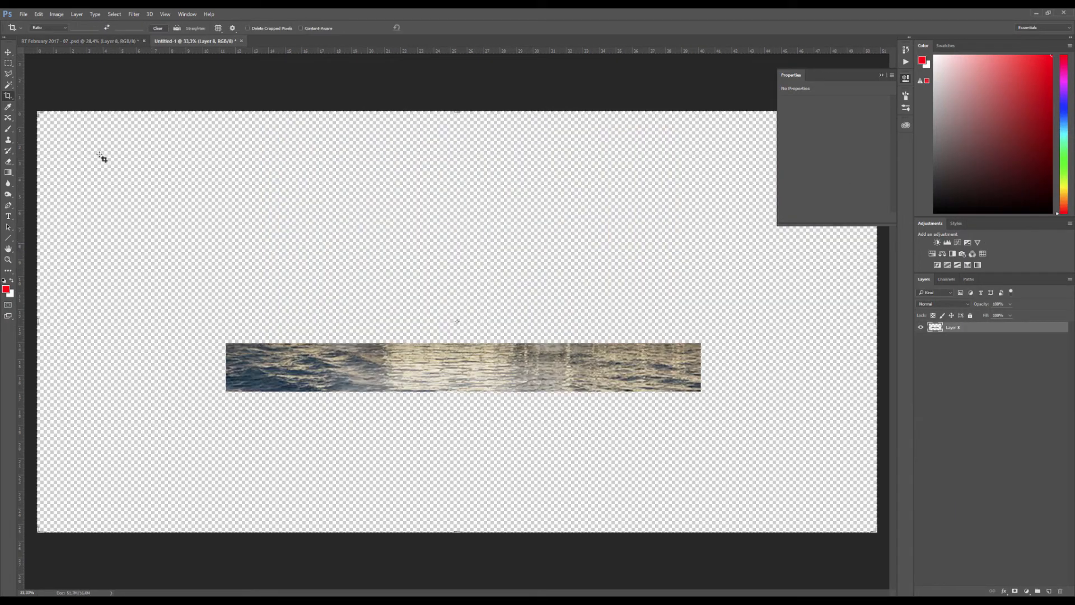
pyautogui.moveTo(40, 113); pyautogui.dragTo(135, 228)
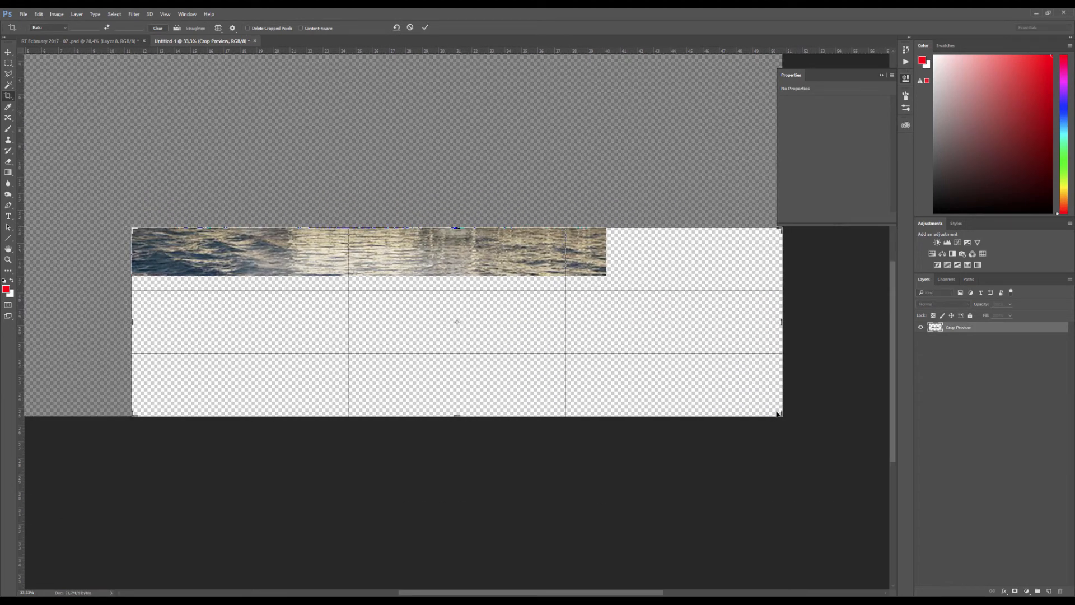
pyautogui.moveTo(778, 412); pyautogui.dragTo(696, 339)
pyautogui.press('Return')
# Save the cropped water document as "temporary displace" in Photoshop format and return to the rendering document
pyautogui.hotkey('ctrl', 's')
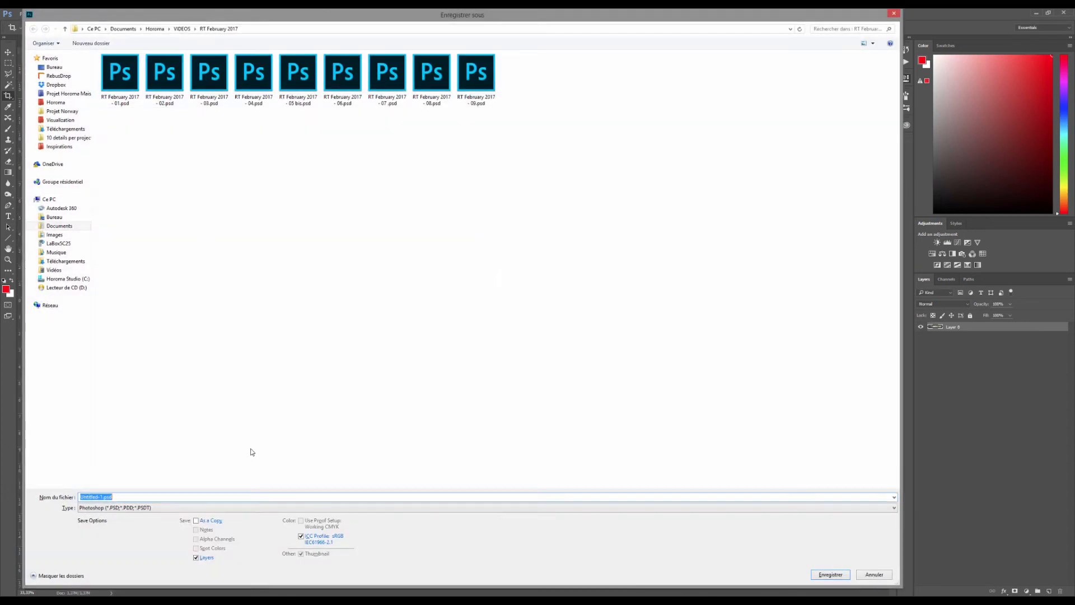
pyautogui.write('temporary displace')
pyautogui.press('Return')
pyautogui.hotkey('ctrl', 'Tab')
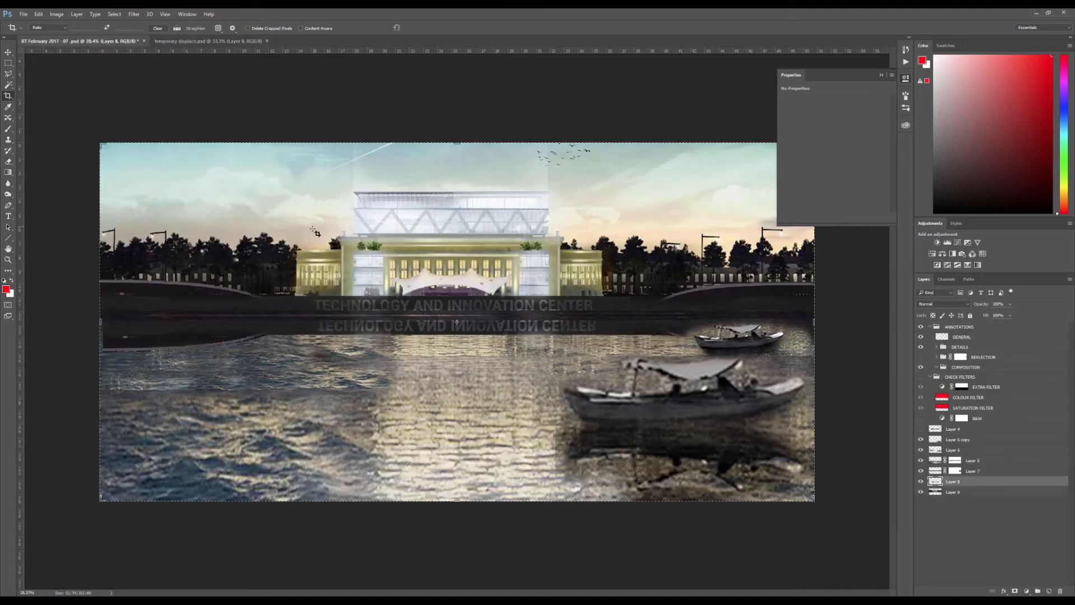
# Compare the image with and without the water strip and the quay reflection by toggling their layers
pyautogui.press('v')
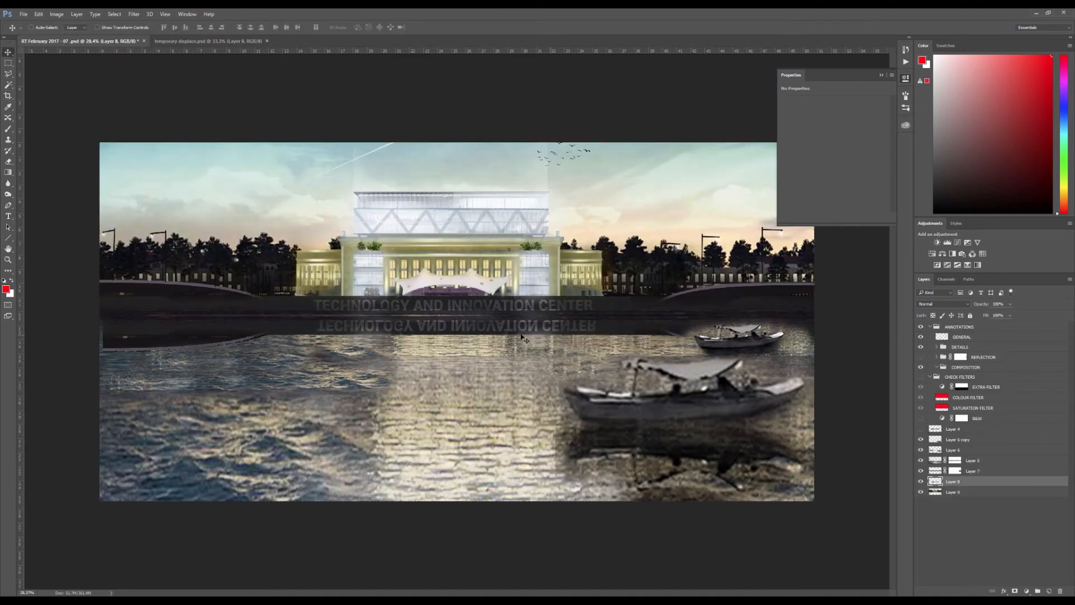
pyautogui.click(921, 479)
pyautogui.click(921, 471)
pyautogui.click(921, 471)
pyautogui.click(921, 471)
pyautogui.click(921, 471)
pyautogui.click(922, 471)
pyautogui.click(921, 471)
# Apply the Displace filter to the quay reflection layer (Layer 7), using temporary displace.psd as the displacement map with Stretch To Fit and Repeat Edge Pixels
pyautogui.click(973, 471)
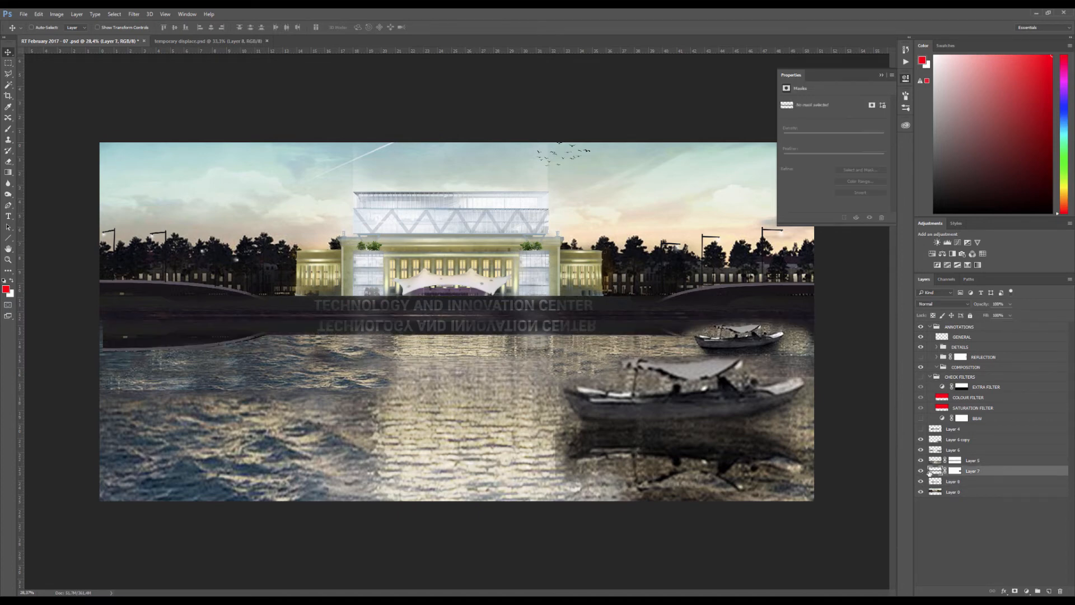
pyautogui.scroll(4, 453, 333)
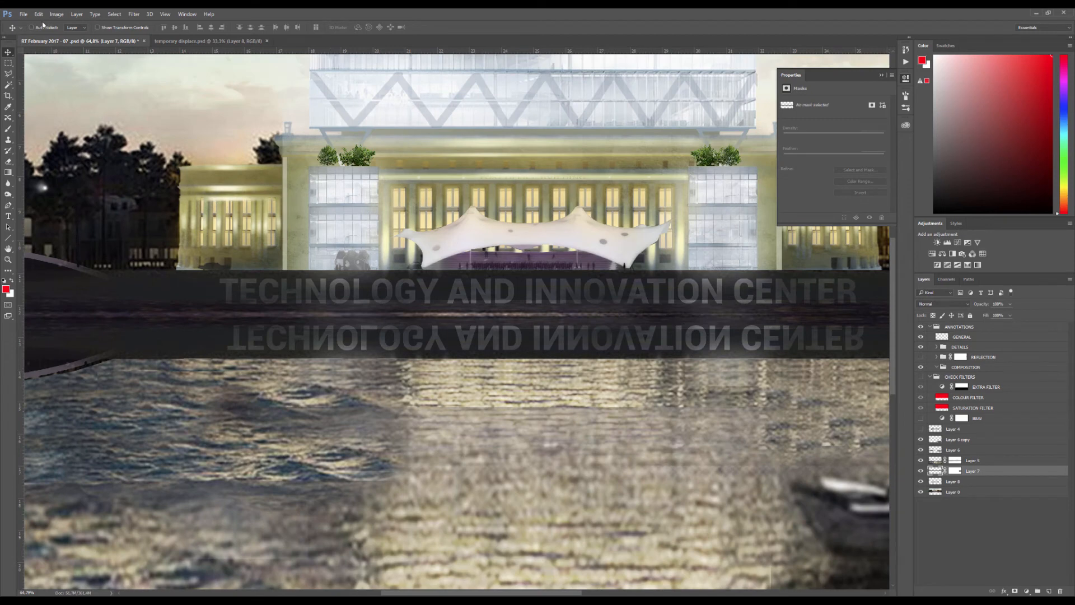
pyautogui.click(110, 14)
pyautogui.moveTo(131, 16)
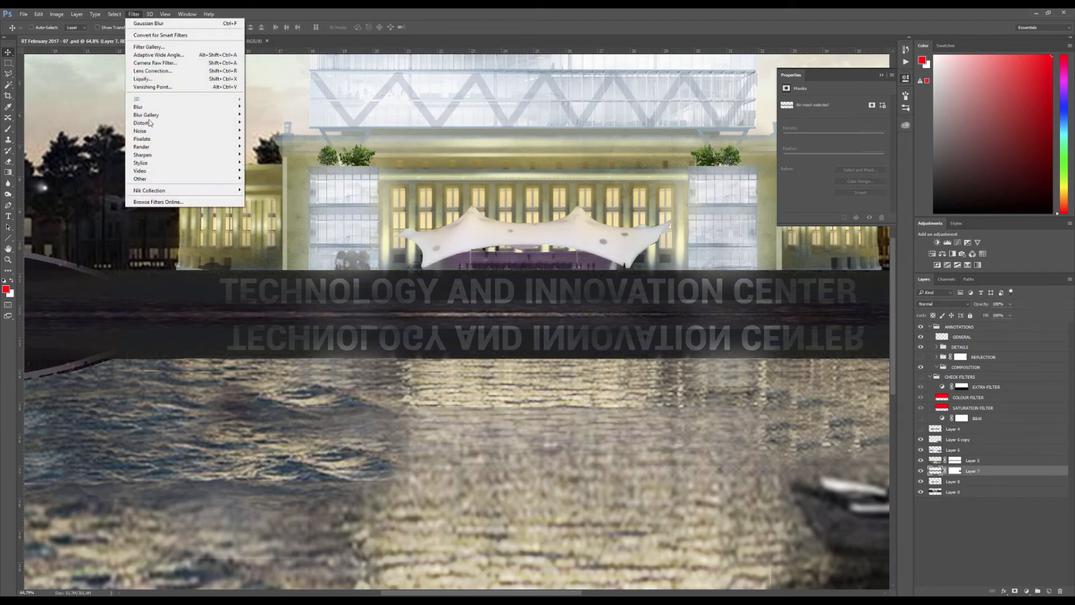
pyautogui.moveTo(160, 125)
pyautogui.click(262, 122)
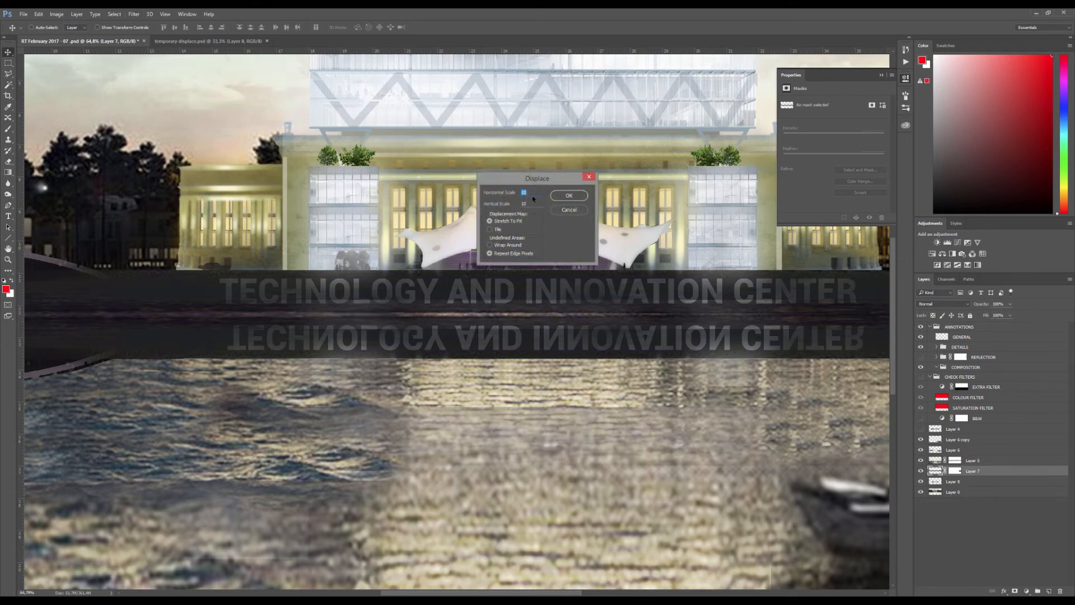
pyautogui.click(568, 196)
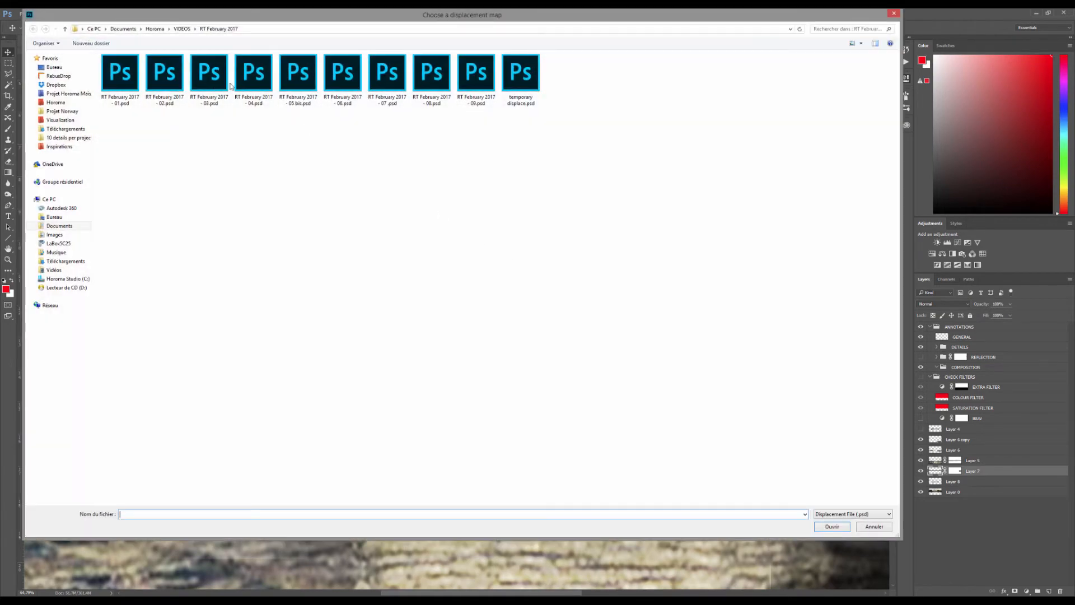
pyautogui.click(526, 84)
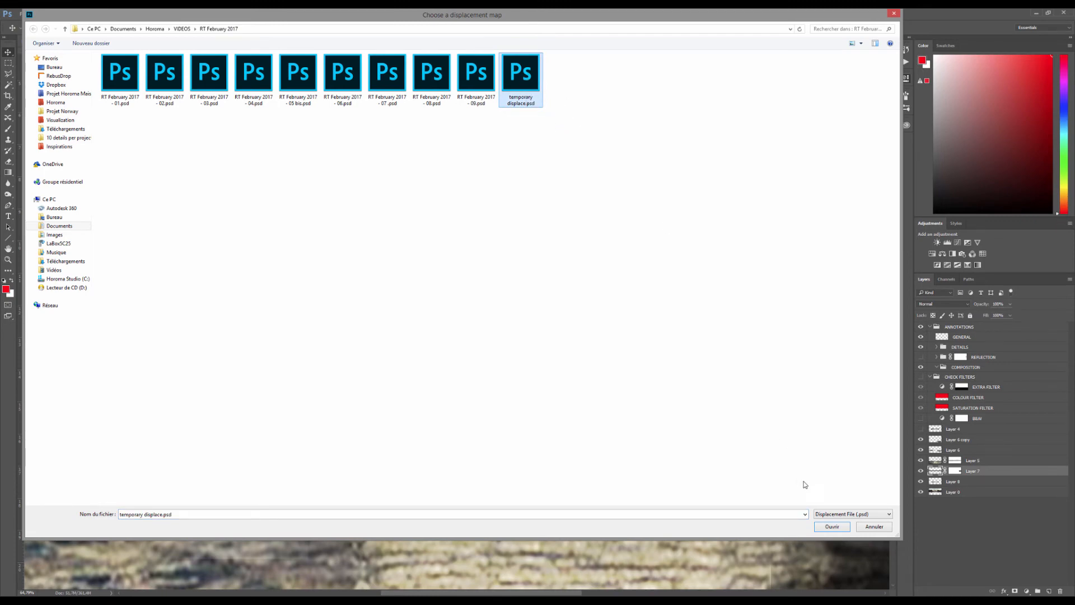
pyautogui.click(831, 526)
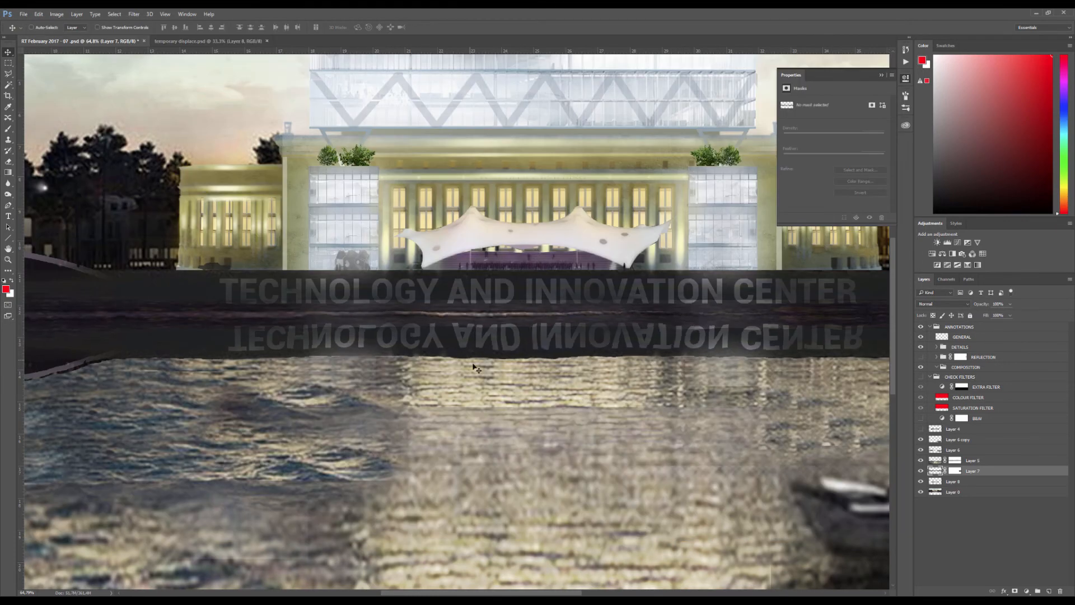
pyautogui.scroll(4, 423, 363)
pyautogui.scroll(-4, 421, 358)
# Paint white on the reflection layer's mask to restore the dark quay reflection around the small distant boat
pyautogui.click(955, 471)
pyautogui.press('b')
pyautogui.scroll(-2, 406, 347)
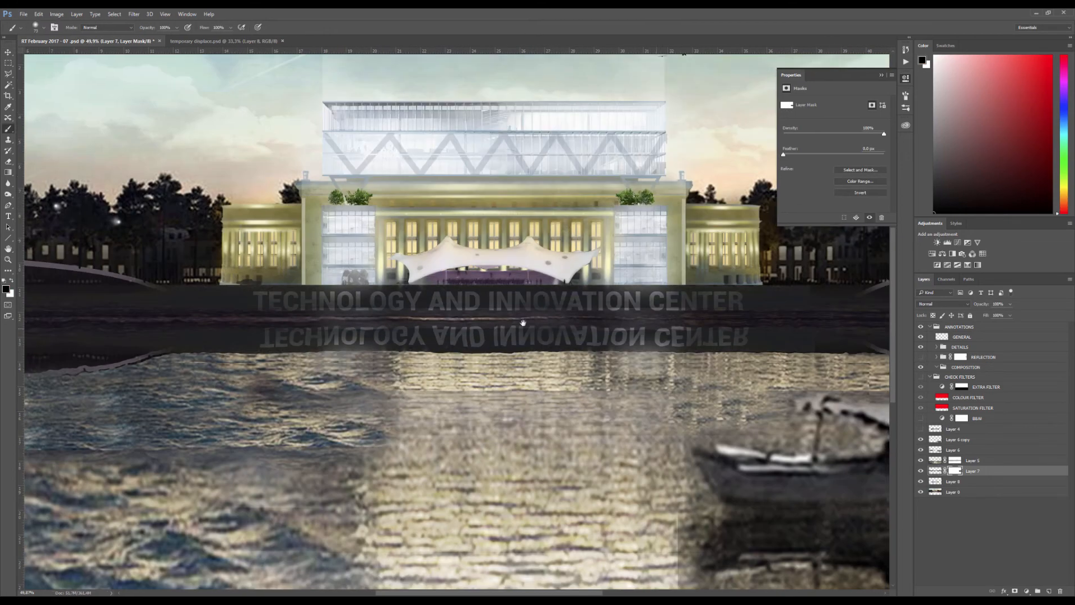
pyautogui.moveTo(568, 330); pyautogui.dragTo(358, 322)
pyautogui.press('x')
pyautogui.scroll(5, 549, 329)
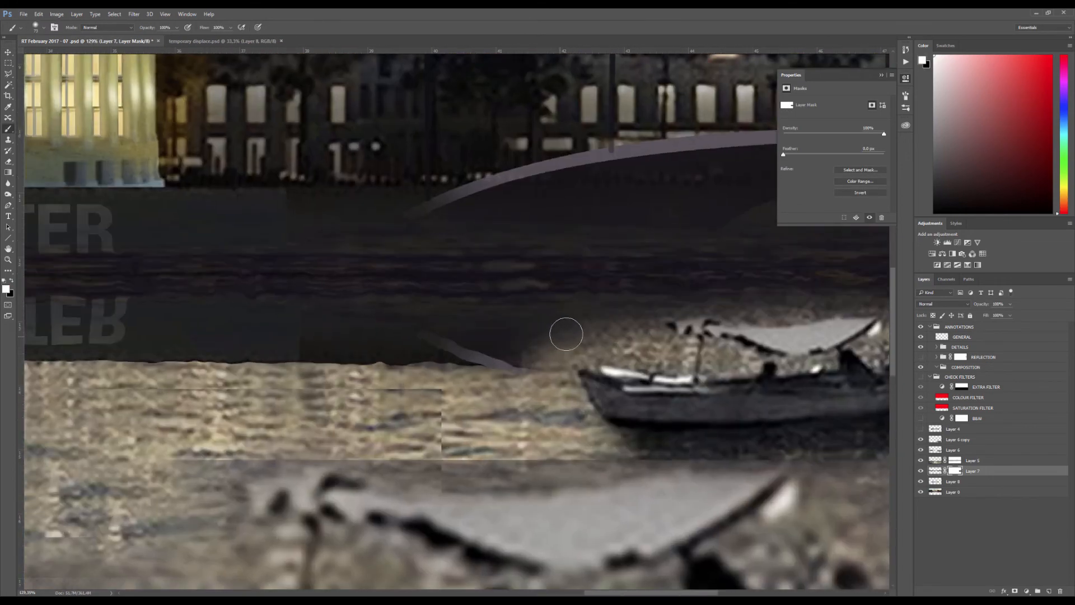
pyautogui.moveTo(583, 345)
pyautogui.mouseDown()
pyautogui.moveTo(550, 341)
pyautogui.moveTo(670, 343)
pyautogui.moveTo(661, 351)
pyautogui.moveTo(486, 293)
pyautogui.moveTo(491, 307)
pyautogui.moveTo(735, 301)
pyautogui.moveTo(765, 332)
pyautogui.moveTo(819, 316)
pyautogui.mouseUp()
pyautogui.moveTo(777, 306); pyautogui.dragTo(600, 299)
pyautogui.moveTo(702, 311)
pyautogui.mouseDown()
pyautogui.moveTo(757, 350)
pyautogui.moveTo(769, 327)
pyautogui.moveTo(668, 372)
pyautogui.moveTo(673, 361)
pyautogui.moveTo(744, 358)
pyautogui.moveTo(731, 317)
pyautogui.mouseUp()
pyautogui.scroll(-4, 725, 308)
pyautogui.scroll(-5, 725, 307)
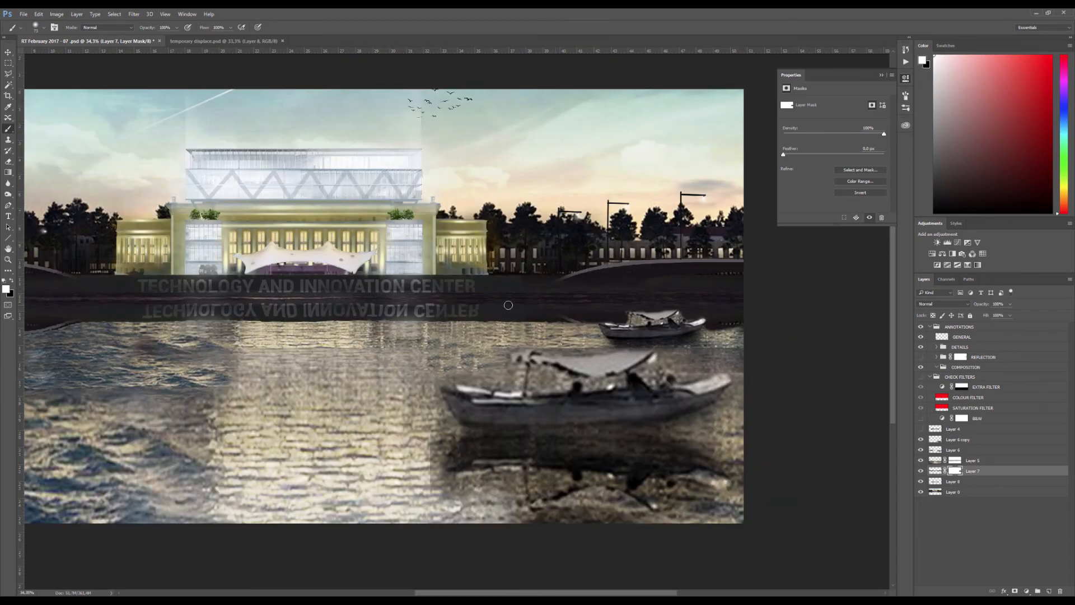
# Examine the displaced reflection's rippled edge and mirrored lettering up close and in the overall composition
pyautogui.scroll(5, 508, 305)
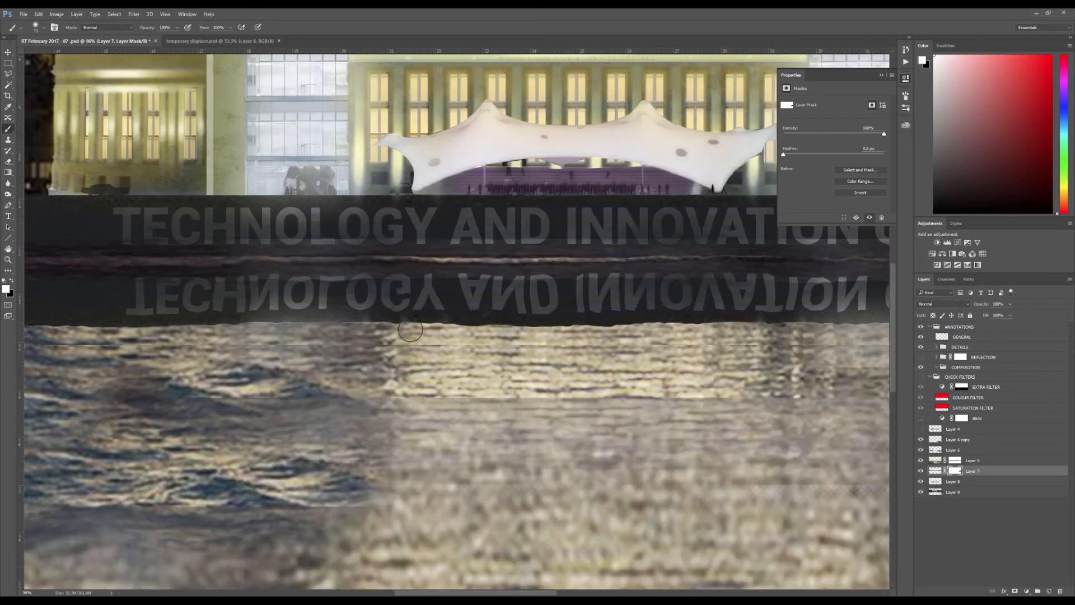
pyautogui.scroll(-2, 411, 330)
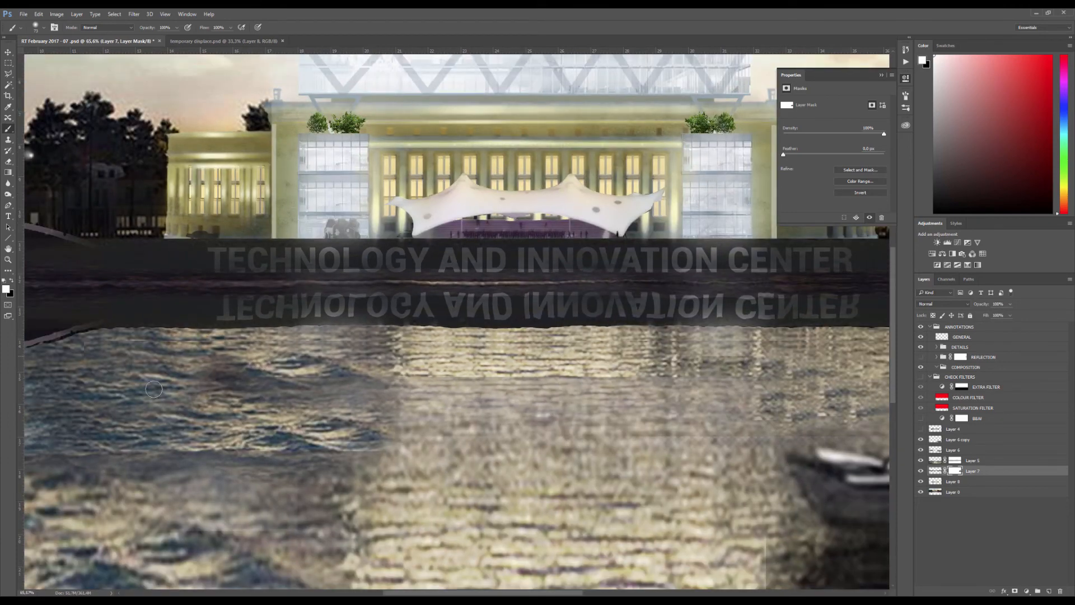
pyautogui.scroll(-3, 419, 340)
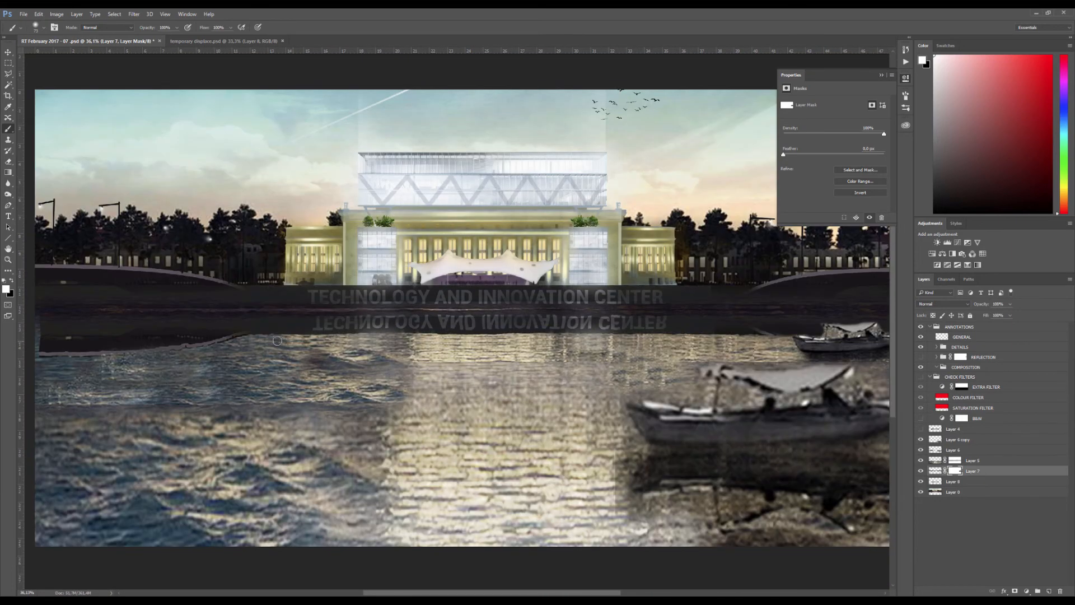
pyautogui.scroll(3, 263, 337)
pyautogui.press('v')
pyautogui.scroll(3, 558, 323)
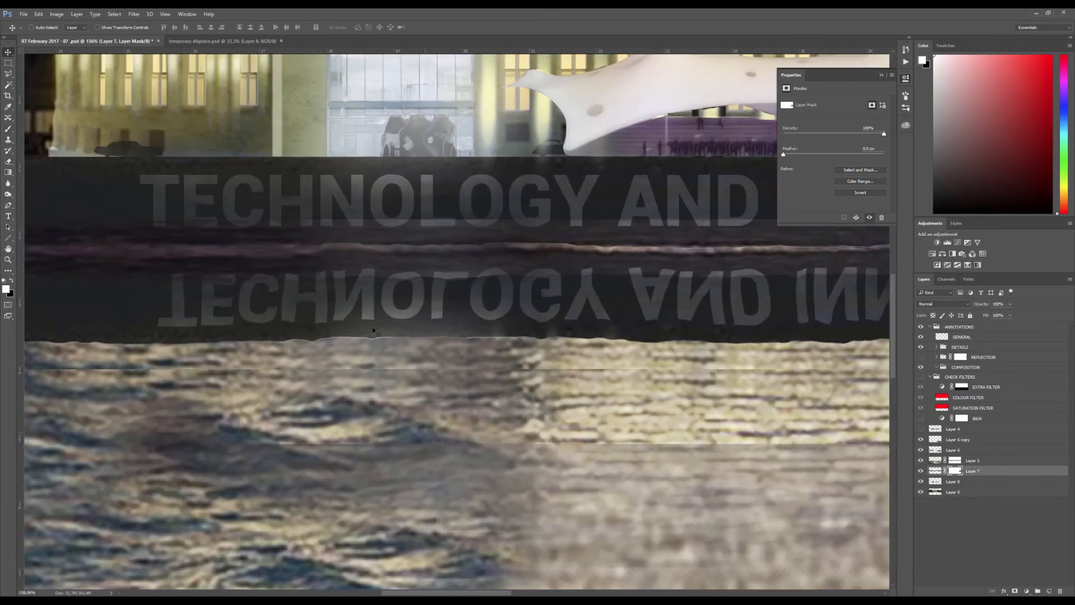
pyautogui.scroll(-5, 440, 304)
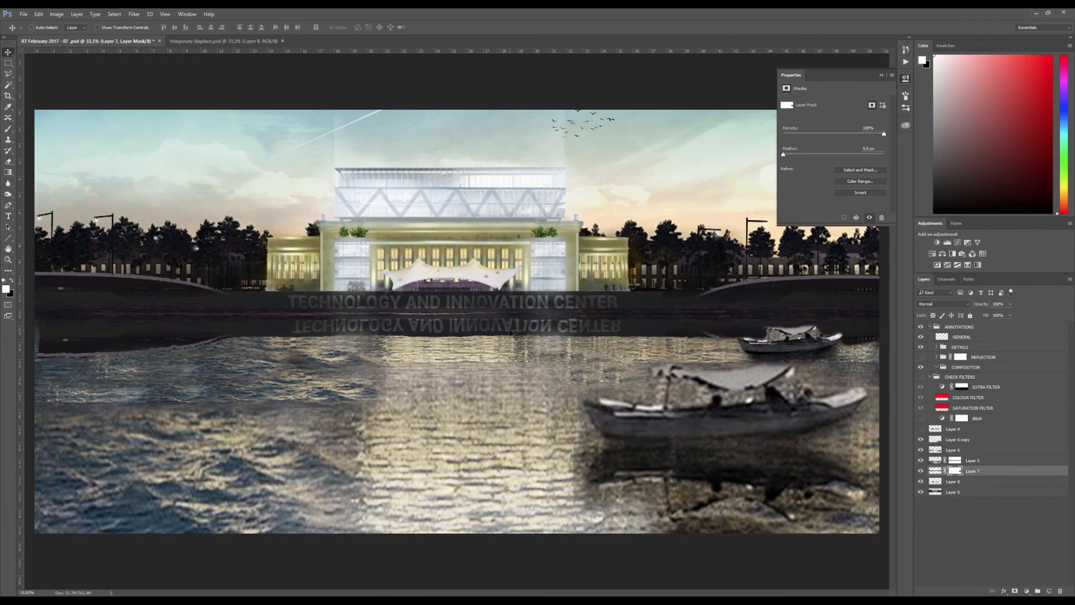
pyautogui.scroll(-1, 462, 340)
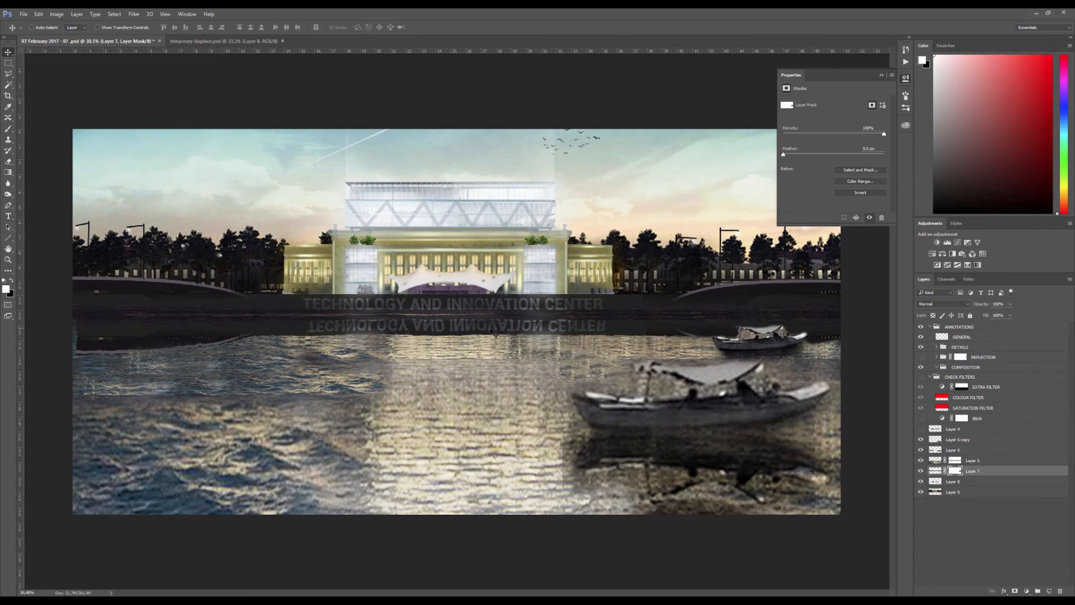
# Try blend modes such as Overlay, Hard Light and Difference on the quay reflection layer, and set it back to Normal
pyautogui.click(935, 471)
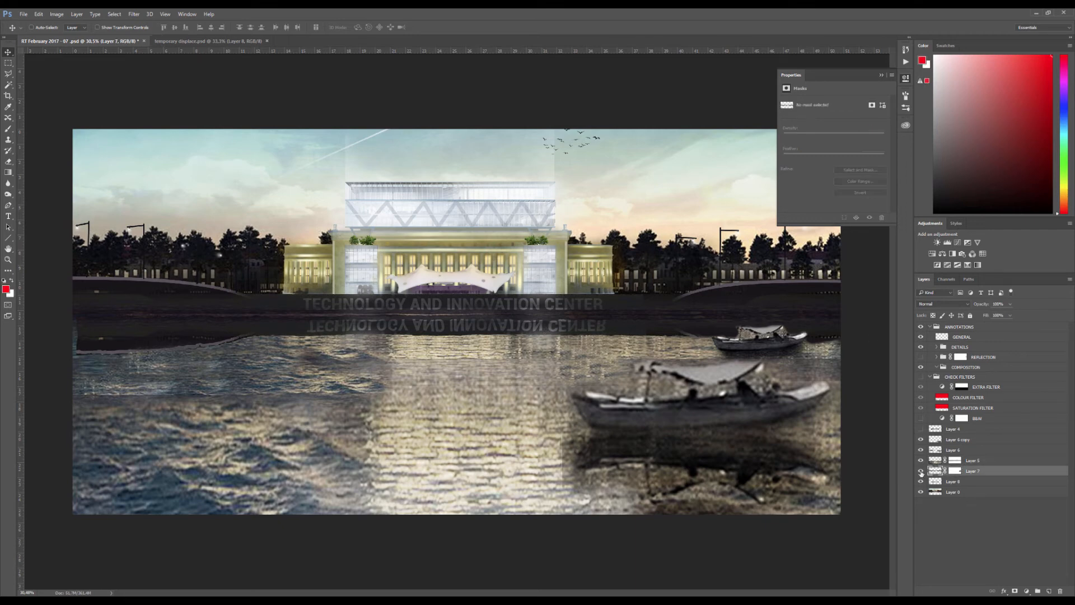
pyautogui.click(943, 303)
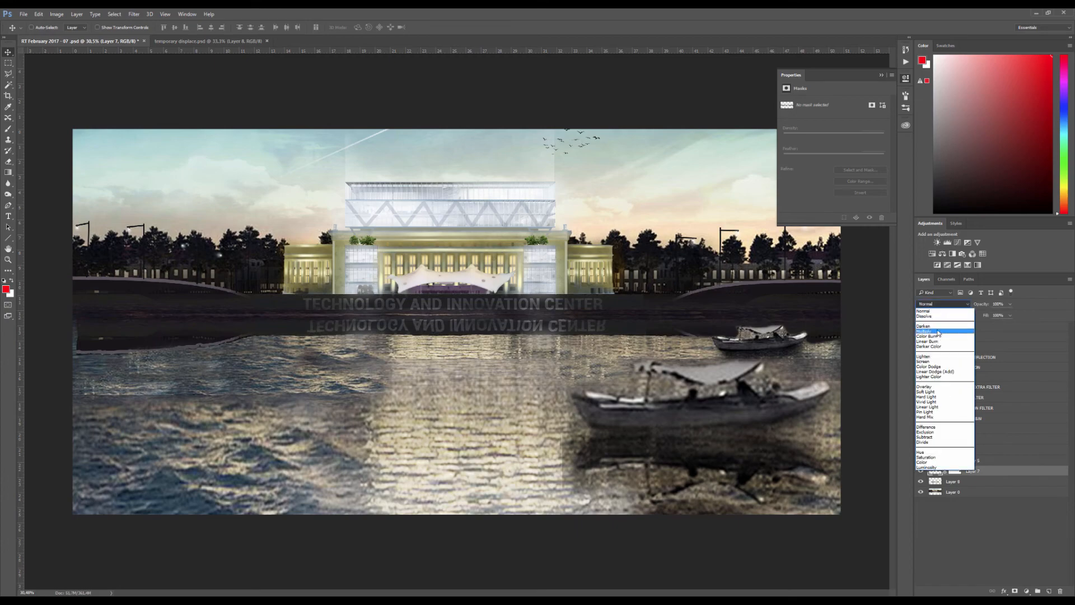
pyautogui.click(937, 331)
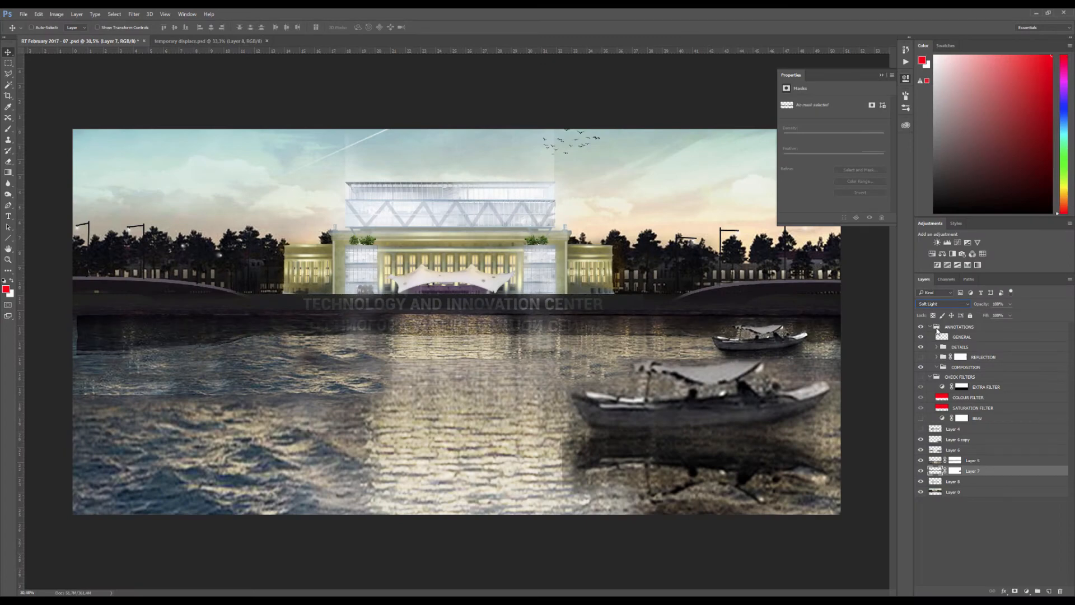
pyautogui.press('Up')
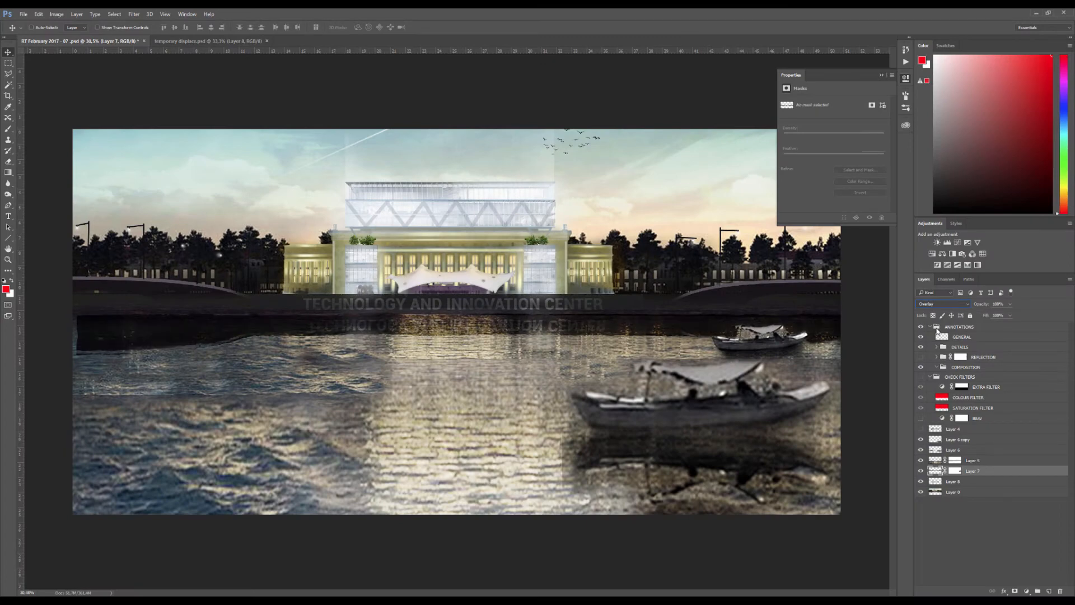
pyautogui.press('Down')
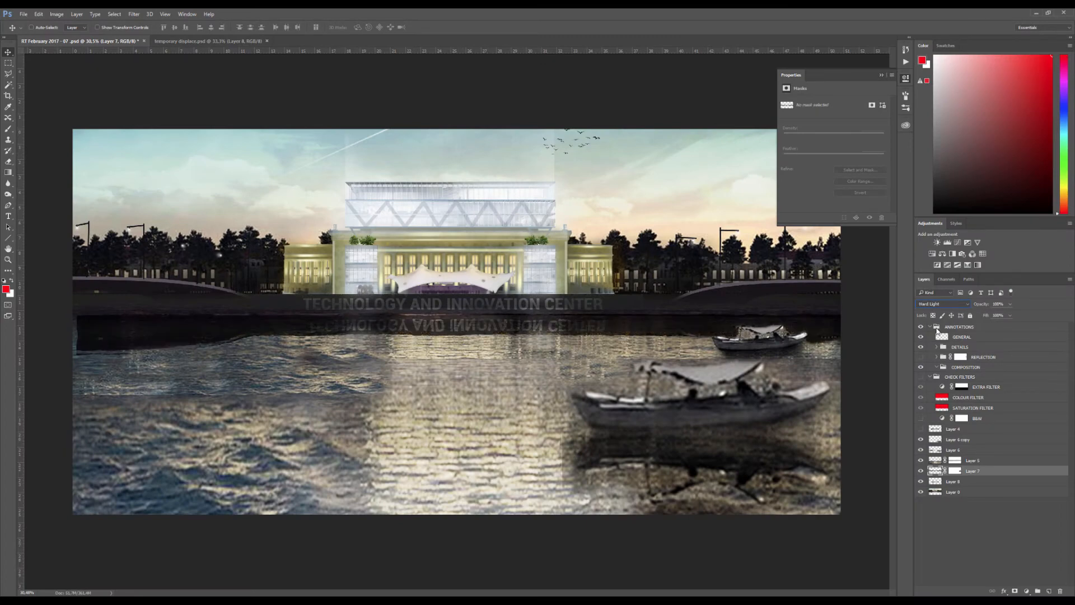
pyautogui.press('Down')
pyautogui.press('Down')
pyautogui.press('Down')
pyautogui.press('Down')
pyautogui.press('Down')
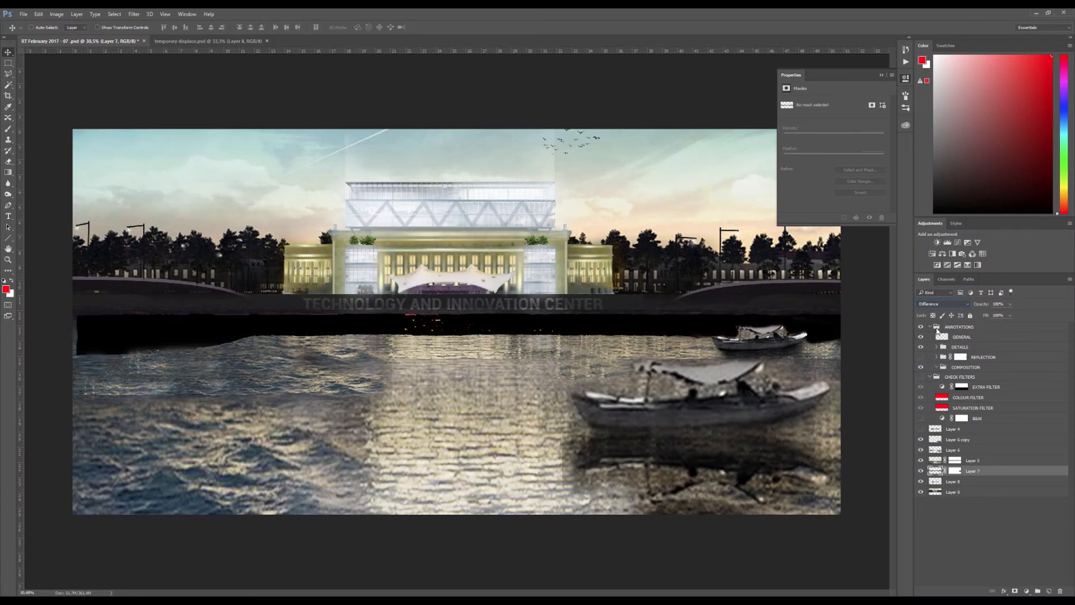
pyautogui.click(948, 307)
pyautogui.click(938, 311)
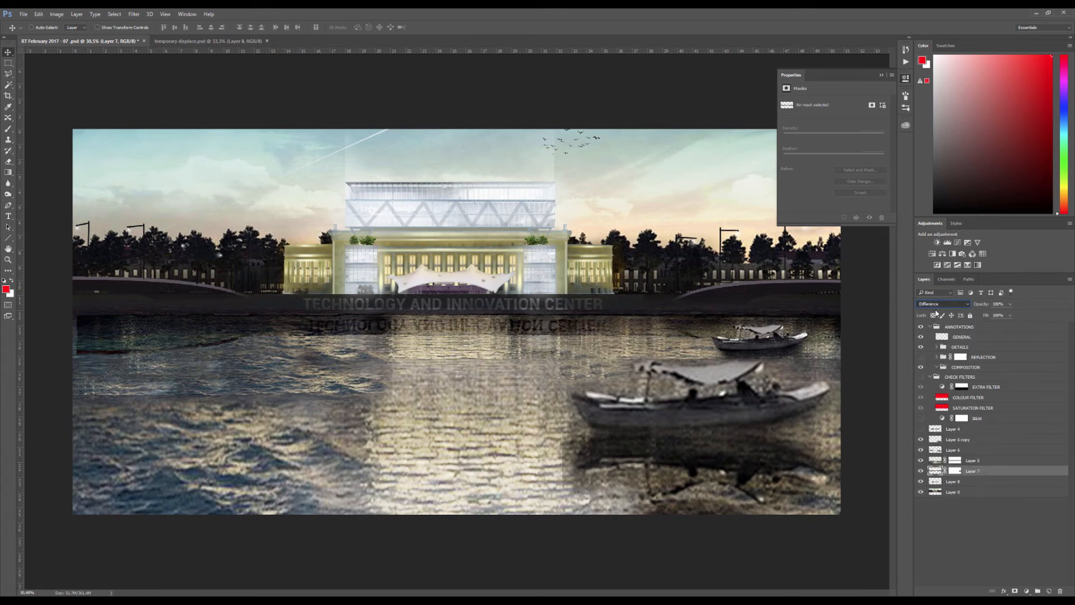
# Check the whole composition and save the rendering document
pyautogui.scroll(-3, 602, 247)
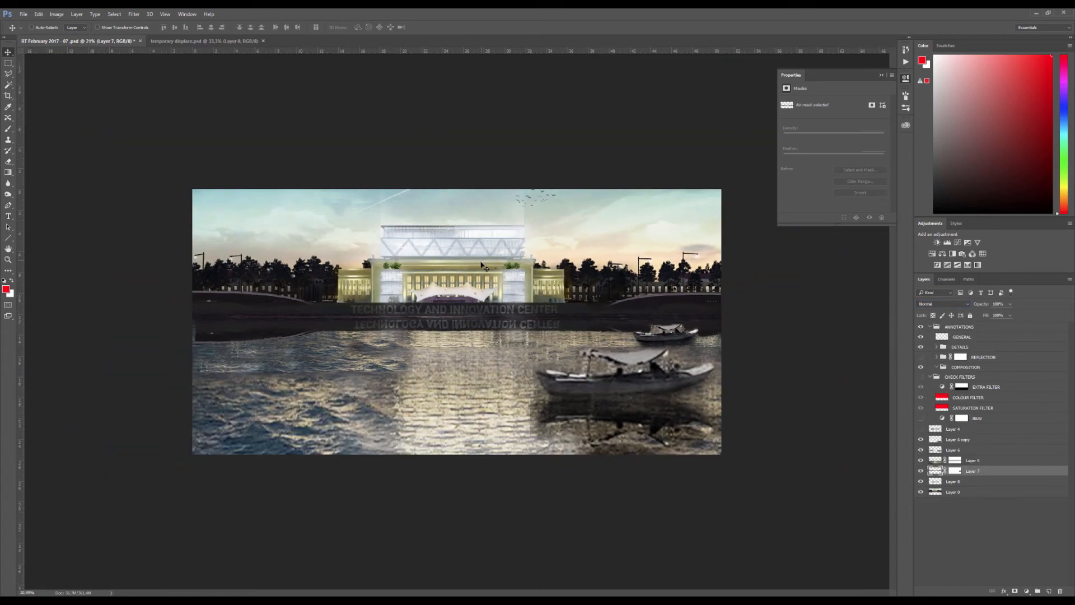
pyautogui.scroll(3, 463, 283)
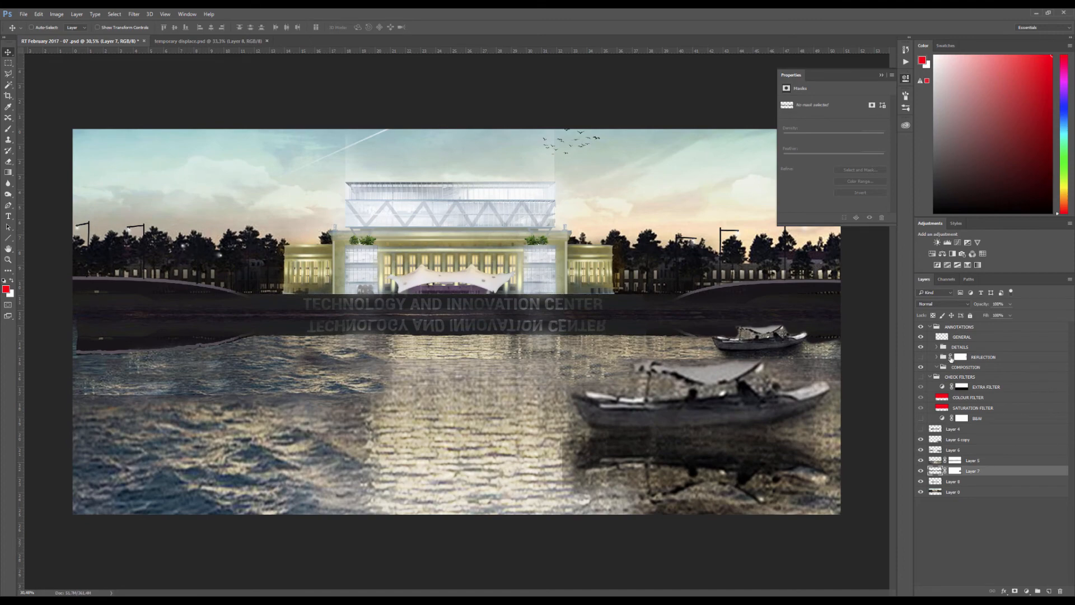
pyautogui.scroll(-4, 452, 328)
pyautogui.scroll(5, 452, 325)
pyautogui.hotkey('ctrl', 's')
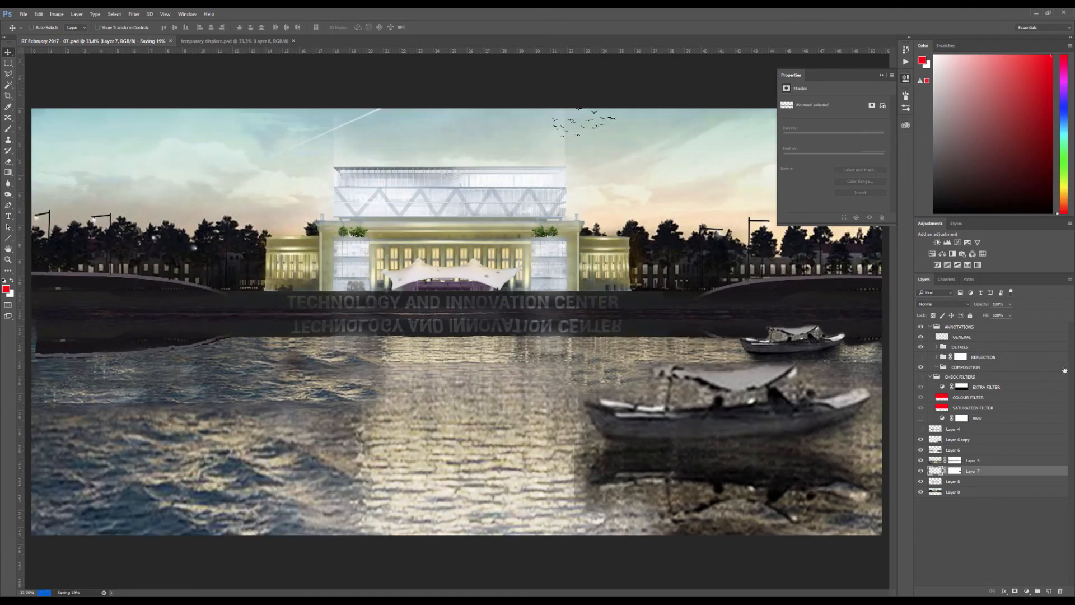
# Expand the DETAILS annotation group and make the GENERAL annotation layer active
pyautogui.click(969, 348)
pyautogui.click(936, 347)
pyautogui.click(969, 337)
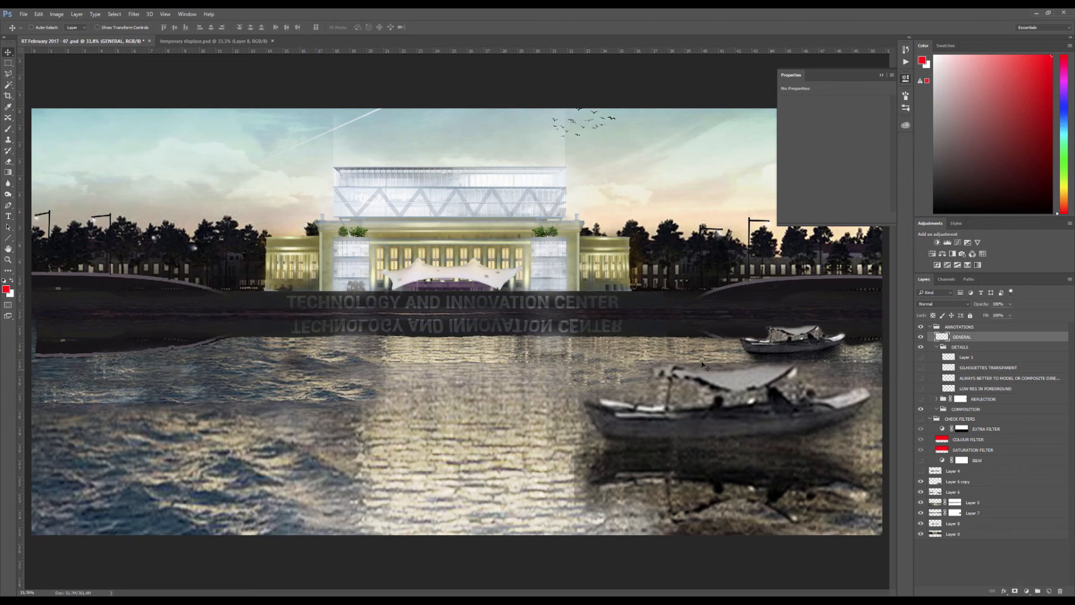
pyautogui.scroll(-3, 704, 365)
pyautogui.scroll(8, 506, 293)
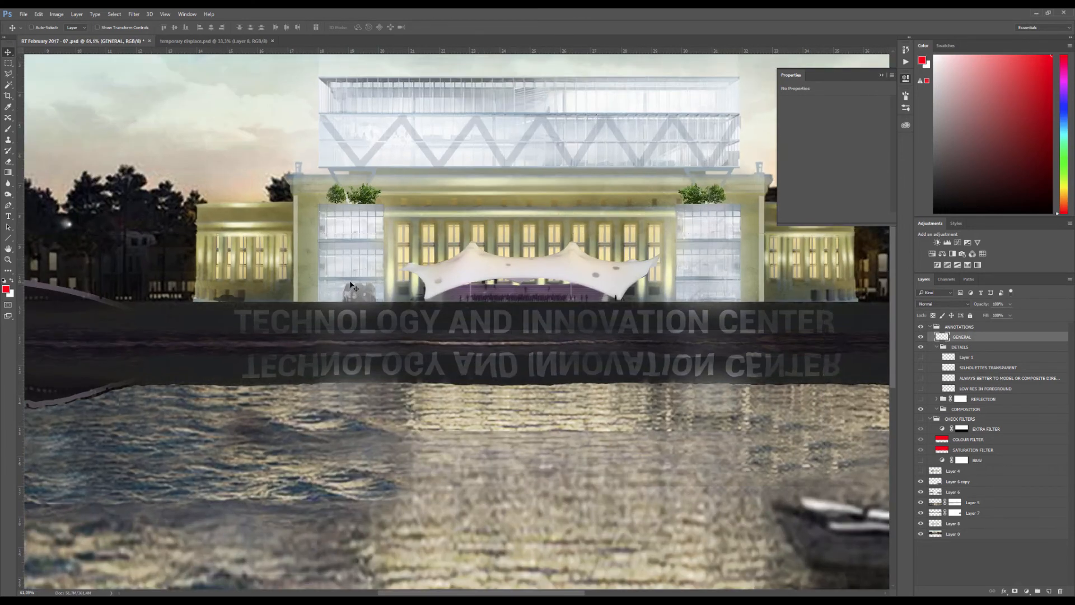
# Circle the dark car silhouette below the building's left wing and the one beside the tent canopy in red with the Brush
pyautogui.press('b')
pyautogui.scroll(3, 314, 280)
pyautogui.moveTo(326, 278)
pyautogui.mouseDown()
pyautogui.moveTo(509, 287)
pyautogui.moveTo(444, 303)
pyautogui.moveTo(537, 305)
pyautogui.mouseUp()
pyautogui.scroll(-2, 362, 297)
pyautogui.scroll(3, 369, 296)
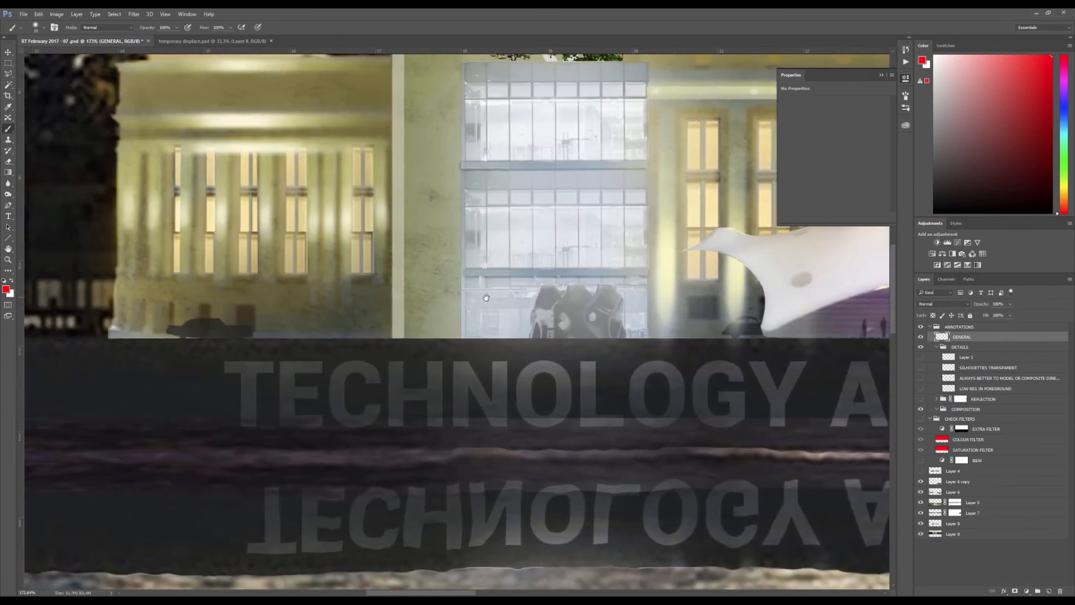
pyautogui.moveTo(231, 307)
pyautogui.mouseDown()
pyautogui.moveTo(201, 296)
pyautogui.moveTo(266, 348)
pyautogui.mouseUp()
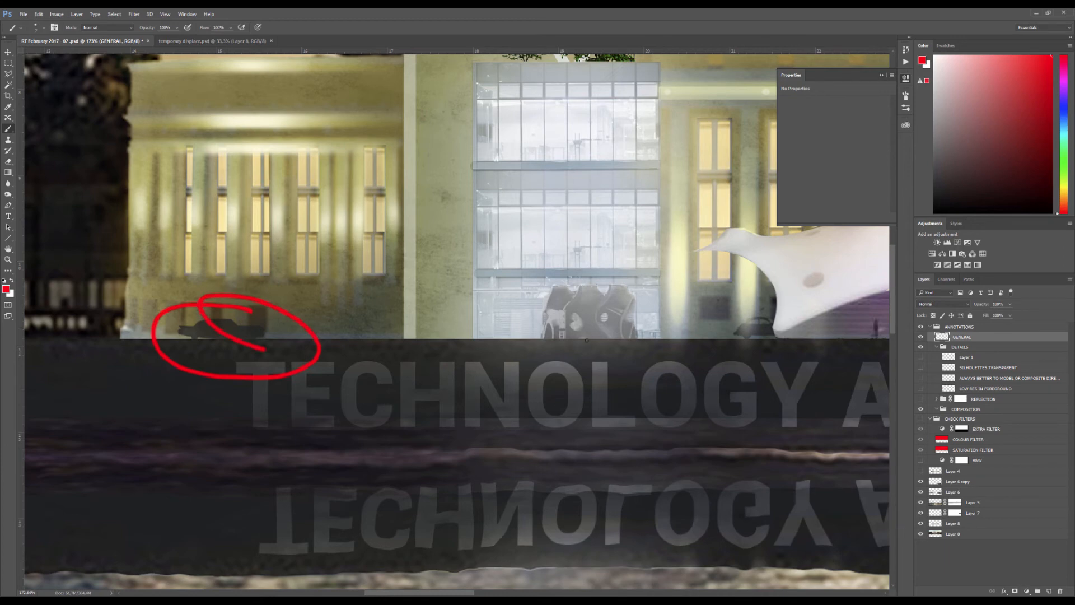
pyautogui.moveTo(640, 309); pyautogui.dragTo(532, 308)
pyautogui.moveTo(647, 308); pyautogui.dragTo(669, 317)
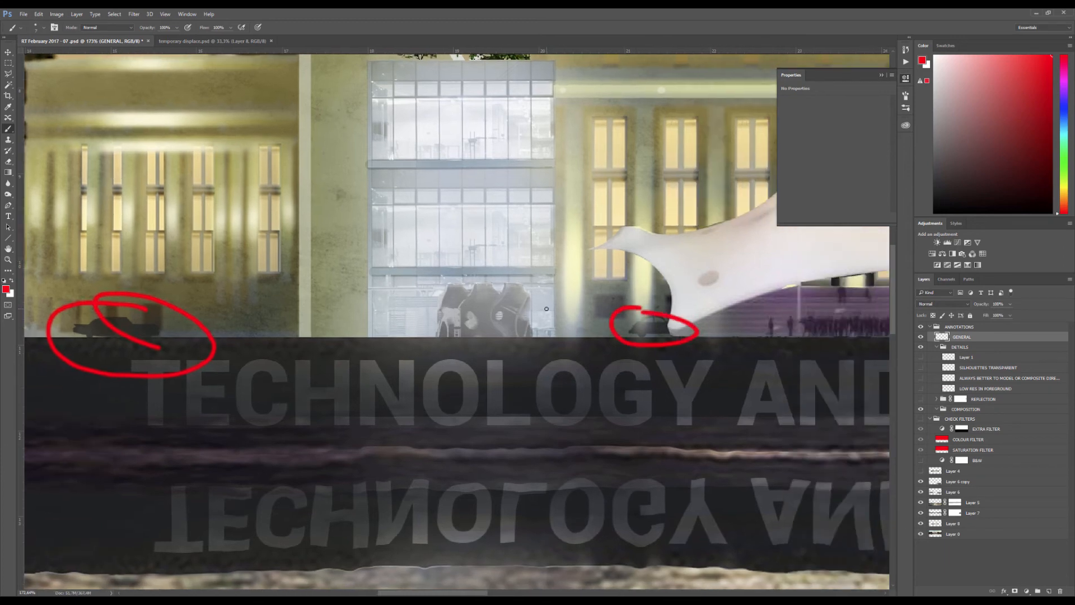
pyautogui.moveTo(416, 292); pyautogui.dragTo(391, 292)
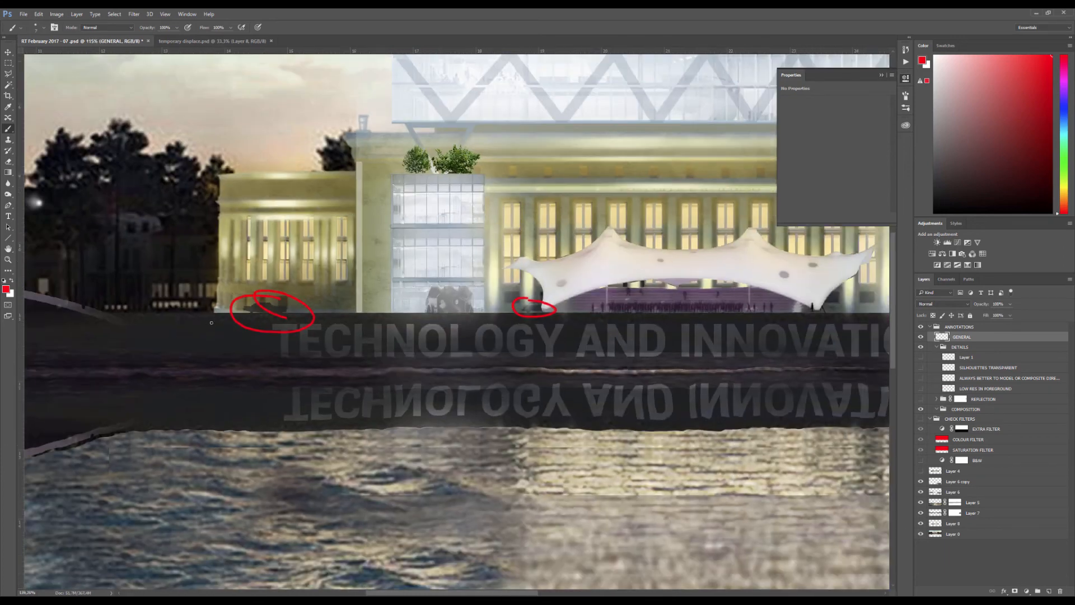
# Undo the two red circles around the car silhouettes
pyautogui.moveTo(230, 317); pyautogui.dragTo(275, 300)
pyautogui.scroll(-3, 274, 300)
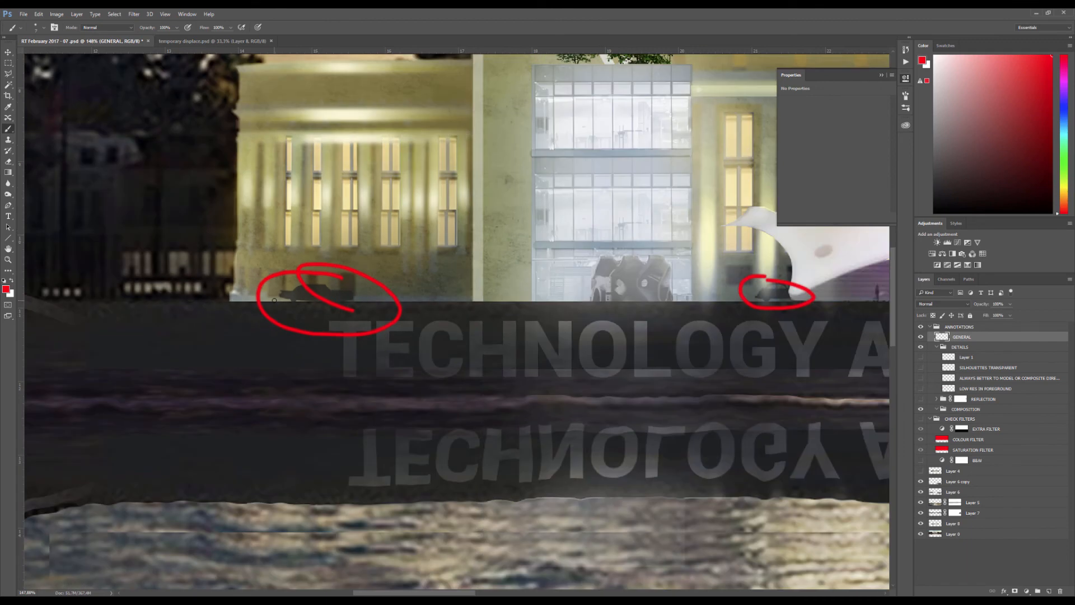
pyautogui.hotkey('ctrl', 'alt', 'z')
pyautogui.hotkey('ctrl', 'alt', 'z')
# Trace the outline of the car silhouette below the building's left wing in red on the GENERAL layer
pyautogui.scroll(3, 312, 282)
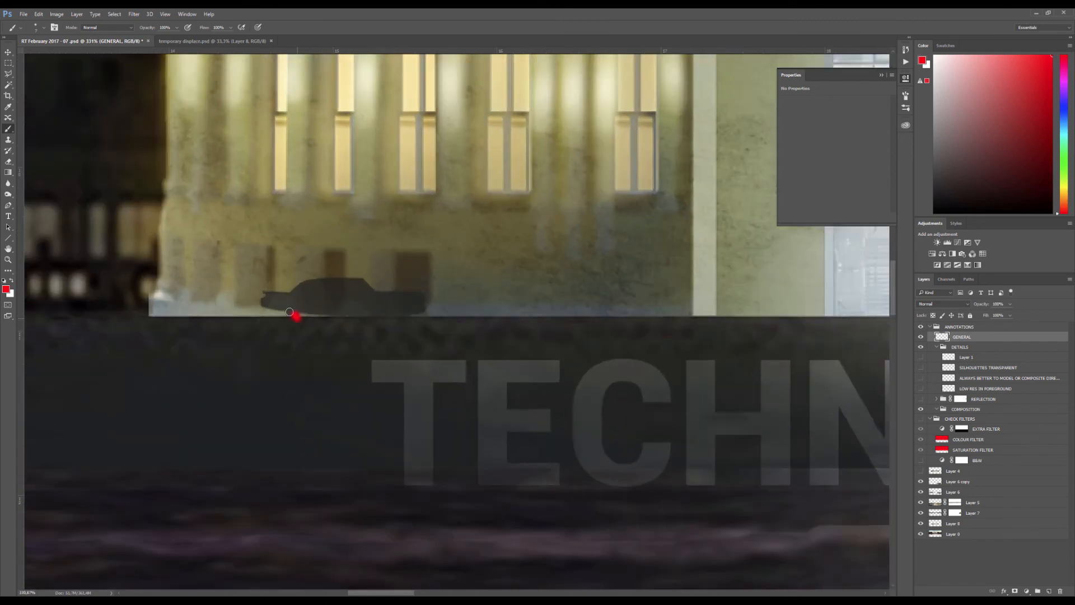
pyautogui.moveTo(276, 309)
pyautogui.mouseDown()
pyautogui.moveTo(354, 276)
pyautogui.moveTo(370, 289)
pyautogui.moveTo(434, 296)
pyautogui.moveTo(397, 319)
pyautogui.moveTo(298, 317)
pyautogui.mouseUp()
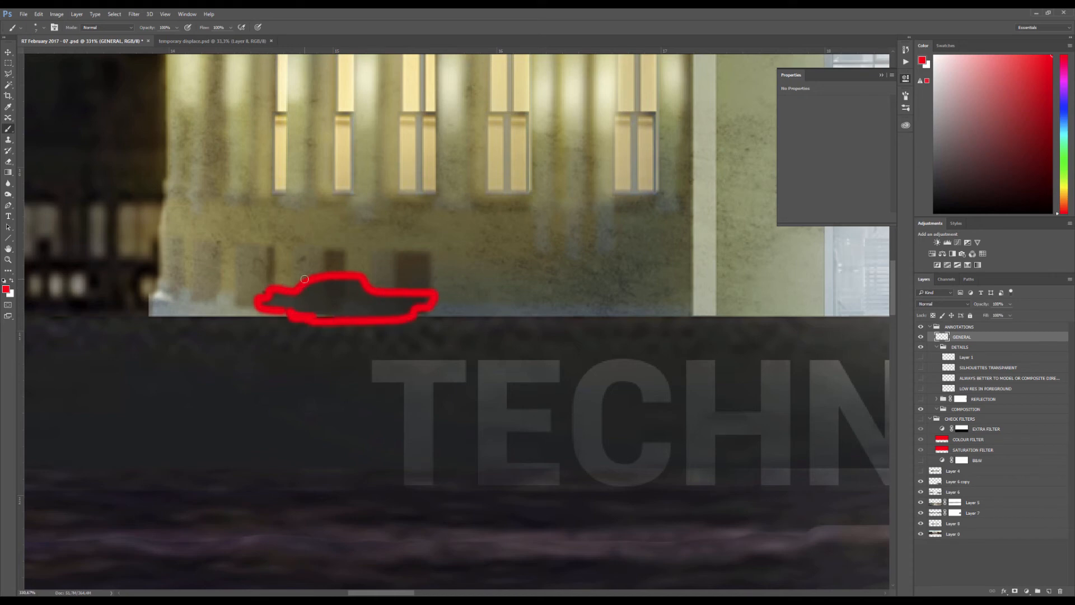
# Clear the red car outline and retrace the car silhouette below the building's left wing in red
pyautogui.hotkey('ctrl', 'BackSpace')
pyautogui.hotkey('ctrl', 'z')
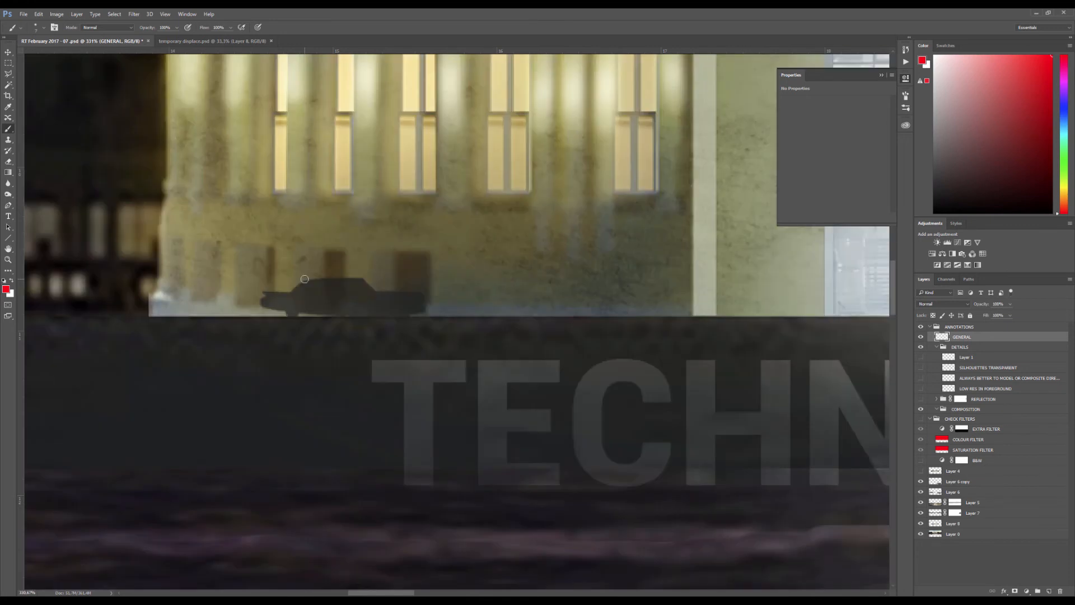
pyautogui.moveTo(261, 294)
pyautogui.mouseDown()
pyautogui.moveTo(293, 297)
pyautogui.moveTo(345, 277)
pyautogui.moveTo(433, 295)
pyautogui.moveTo(411, 316)
pyautogui.moveTo(297, 318)
pyautogui.moveTo(387, 316)
pyautogui.mouseUp()
pyautogui.moveTo(290, 318)
pyautogui.mouseDown()
pyautogui.moveTo(259, 298)
pyautogui.moveTo(326, 273)
pyautogui.moveTo(377, 288)
pyautogui.mouseUp()
# Examine the building's facade, tent canopy and quay lettering, both up close and within the whole composition
pyautogui.scroll(-6, 384, 297)
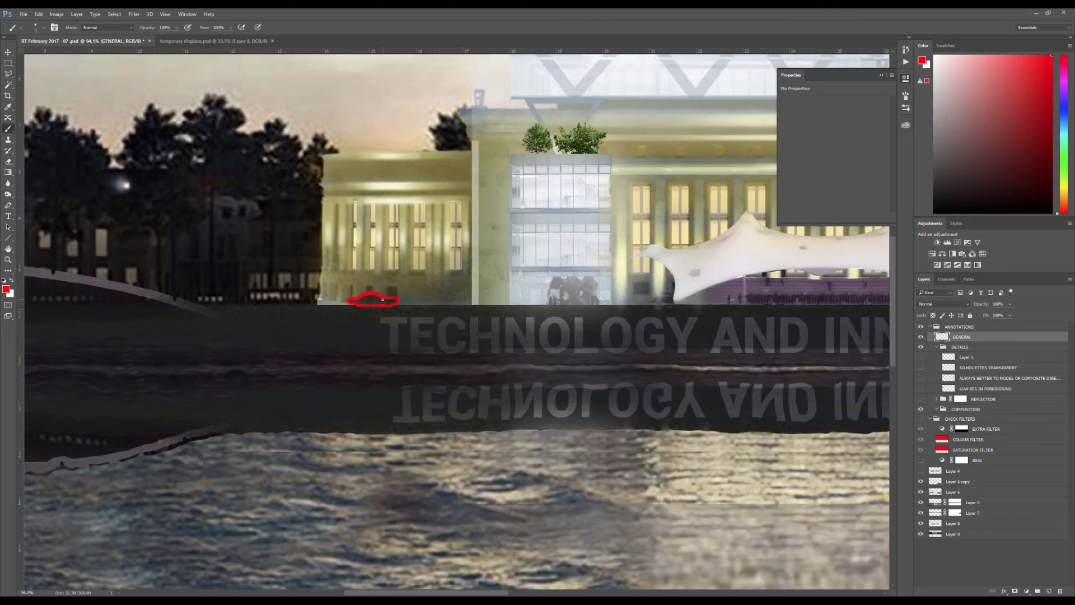
pyautogui.scroll(-2, 383, 300)
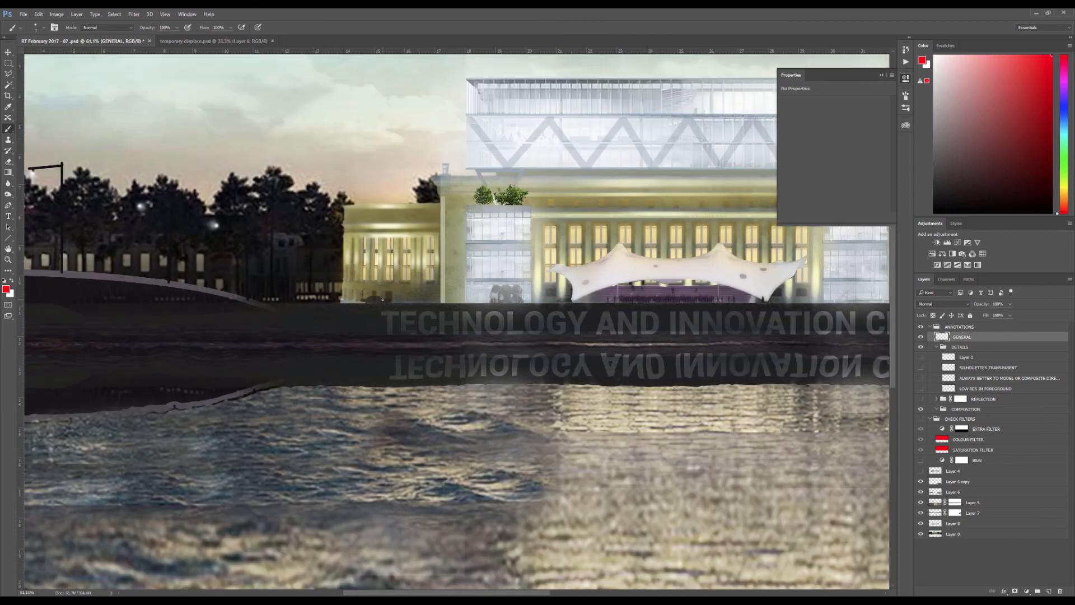
pyautogui.scroll(-4, 378, 311)
pyautogui.scroll(4, 426, 312)
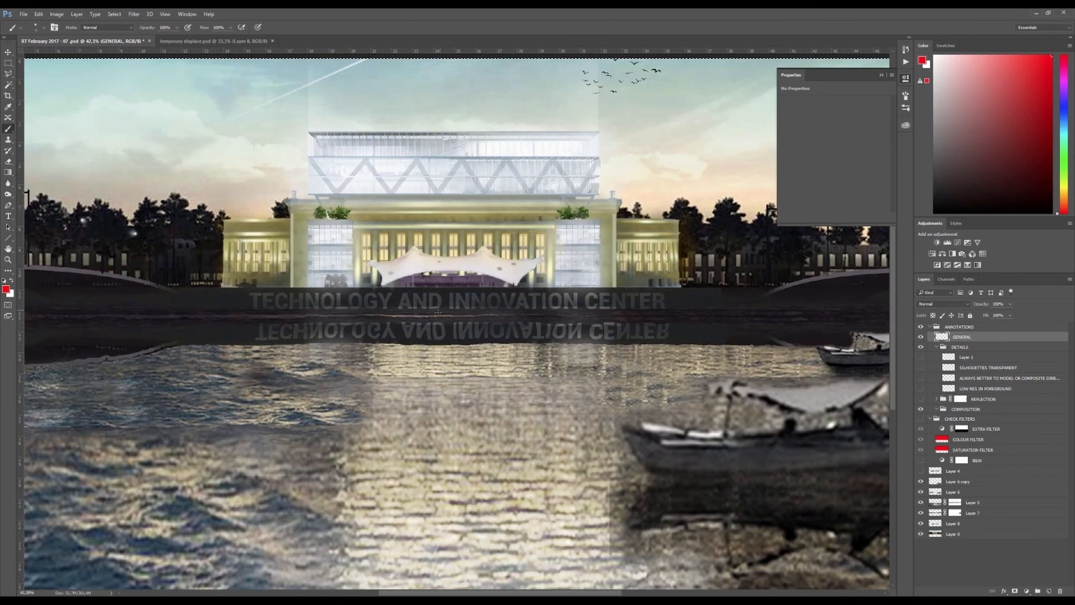
pyautogui.scroll(-3, 425, 313)
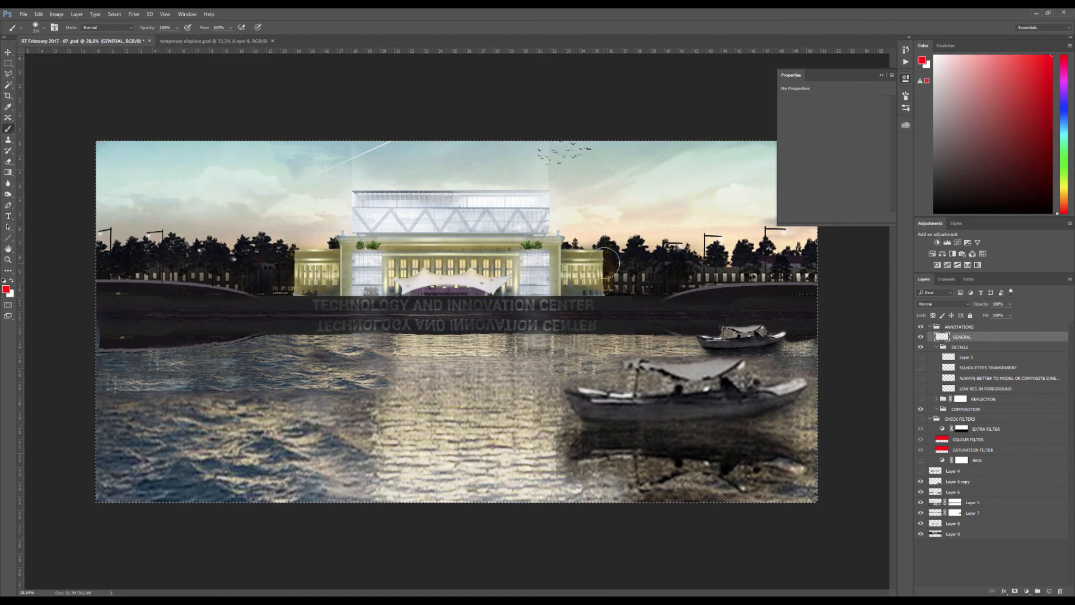
pyautogui.scroll(3, 580, 289)
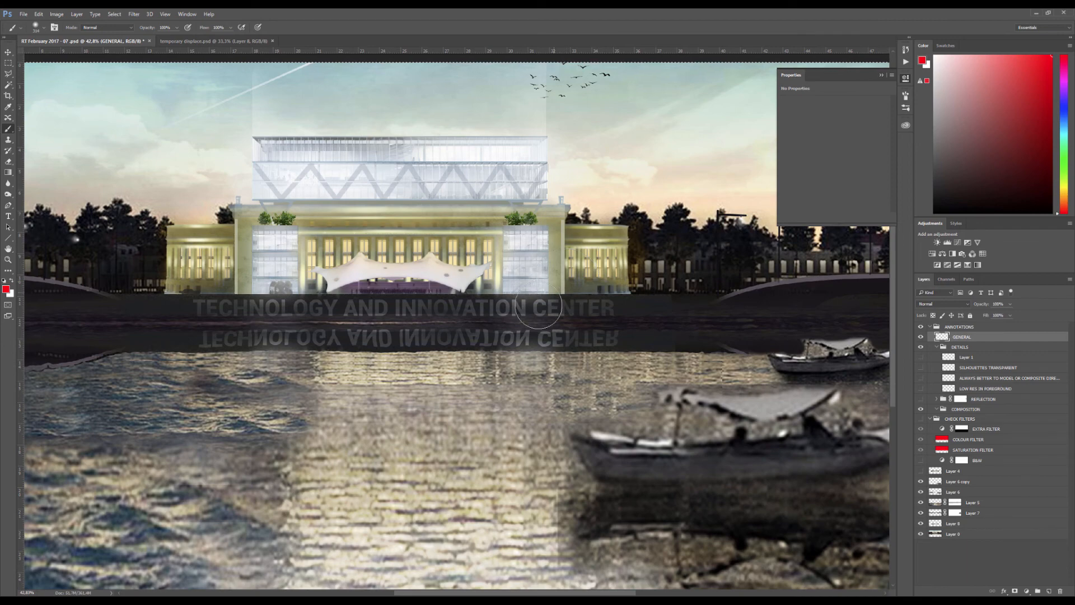
pyautogui.moveTo(529, 300); pyautogui.dragTo(511, 300)
pyautogui.scroll(5, 513, 297)
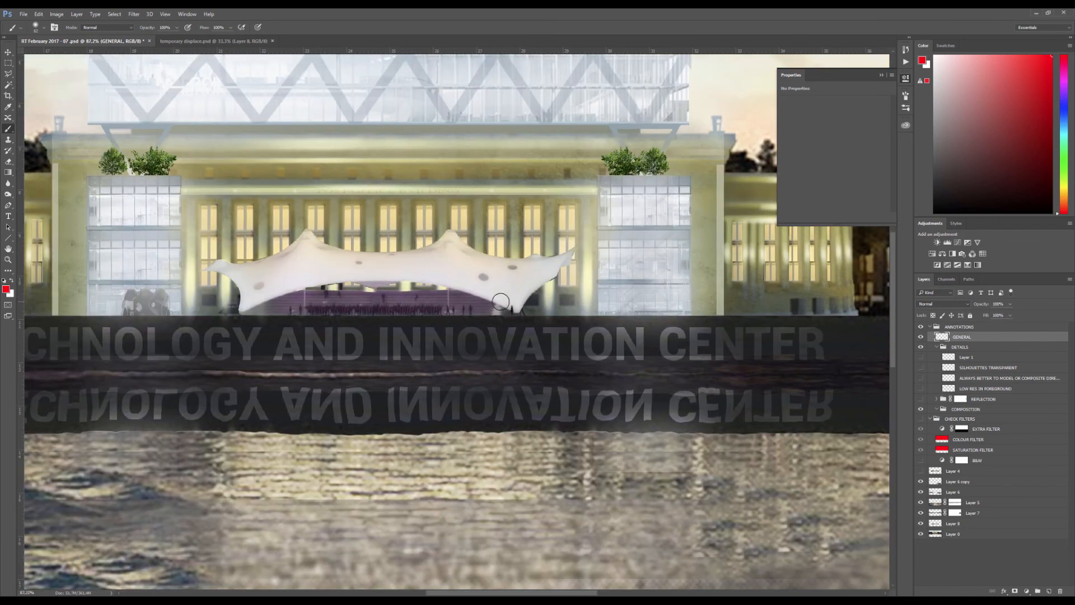
pyautogui.scroll(-6, 501, 302)
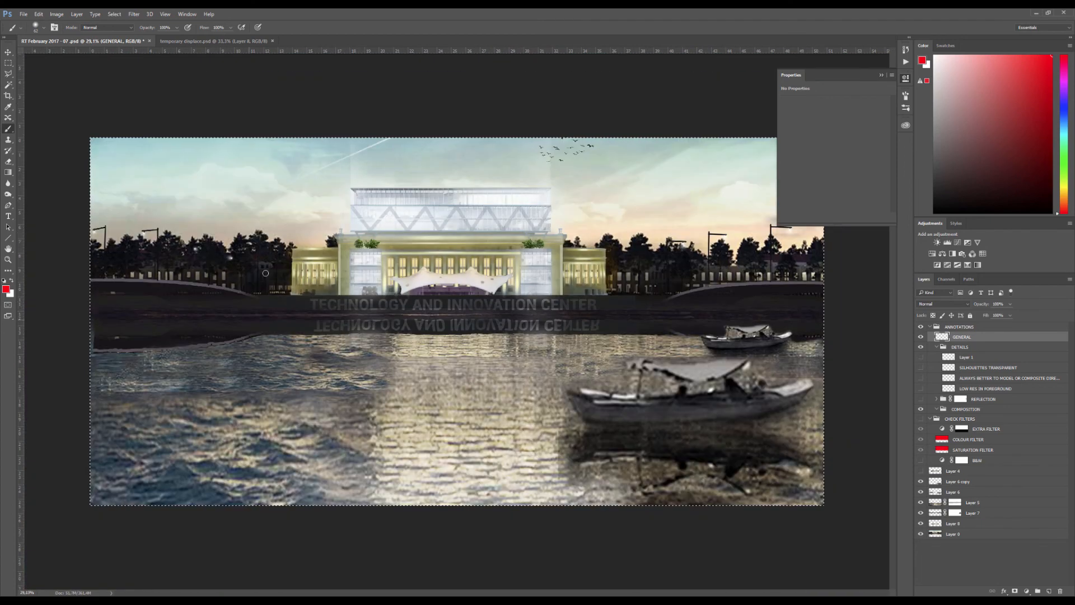
# Deselect, mark the left wing's outer edge and roofline in red with the Brush, and undo the stroke
pyautogui.press('b')
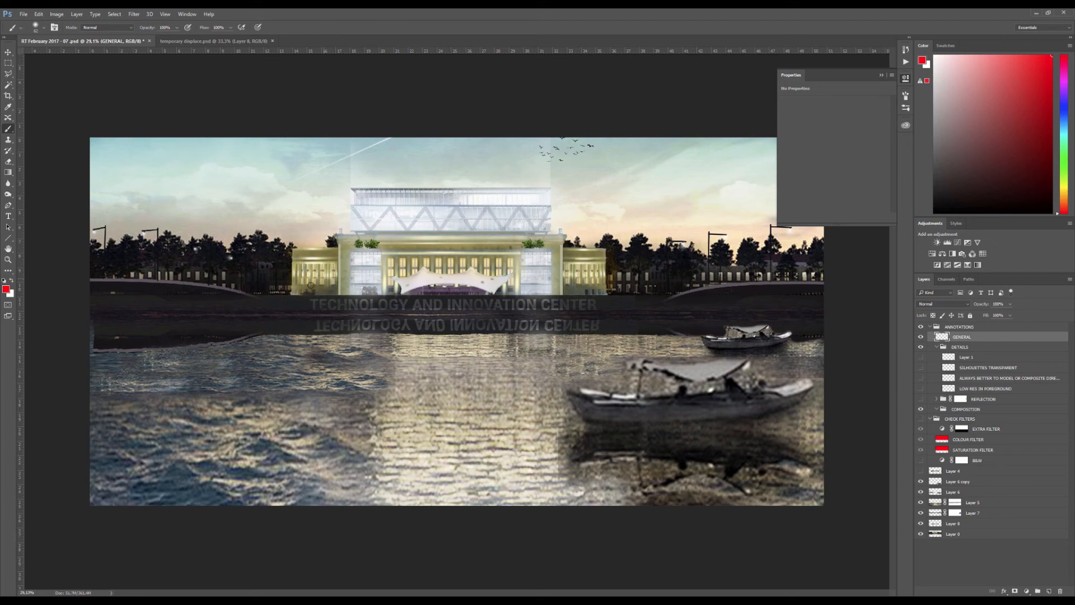
pyautogui.scroll(6, 289, 289)
pyautogui.moveTo(271, 301)
pyautogui.mouseDown()
pyautogui.moveTo(275, 167)
pyautogui.moveTo(354, 162)
pyautogui.mouseUp()
pyautogui.scroll(-4, 378, 188)
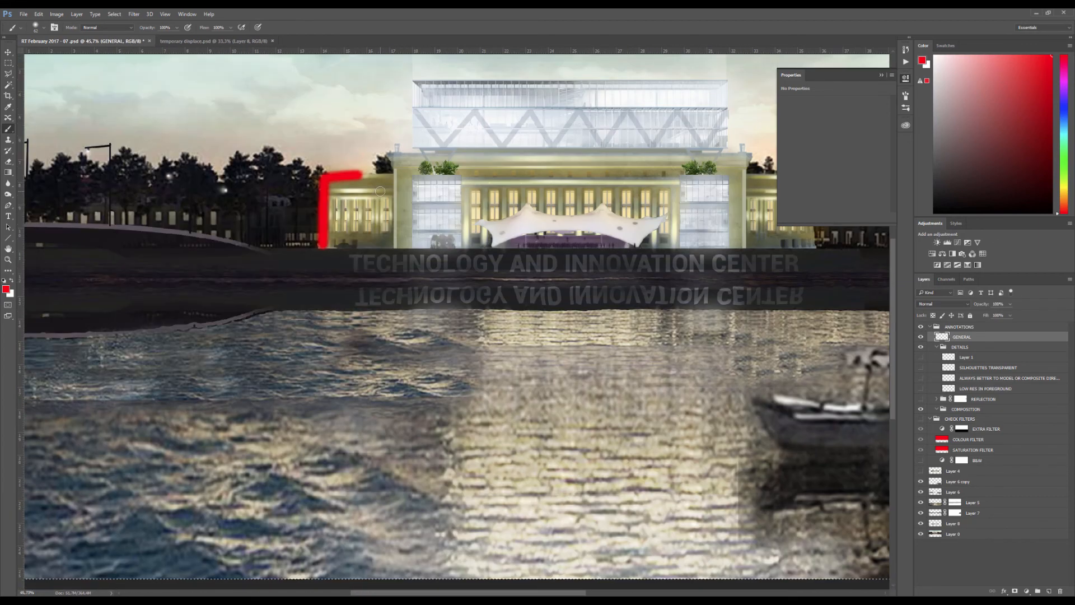
pyautogui.hotkey('ctrl', 'z')
pyautogui.scroll(-12, 380, 191)
# Circle the two boats and bracket the building's upper left corner in red with the Brush
pyautogui.press('v')
pyautogui.scroll(1, 563, 271)
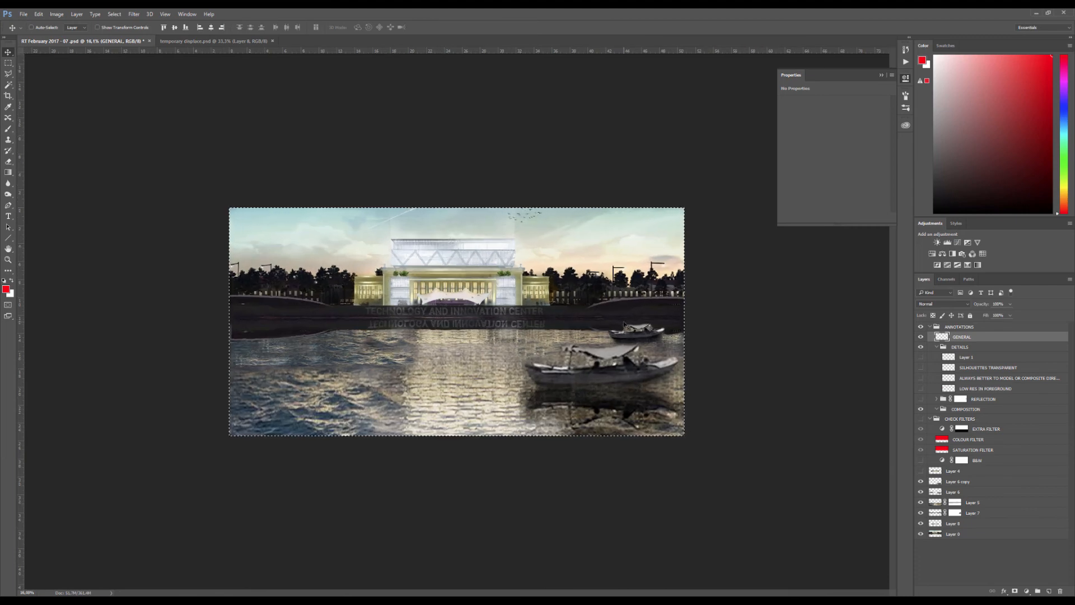
pyautogui.scroll(6, 507, 194)
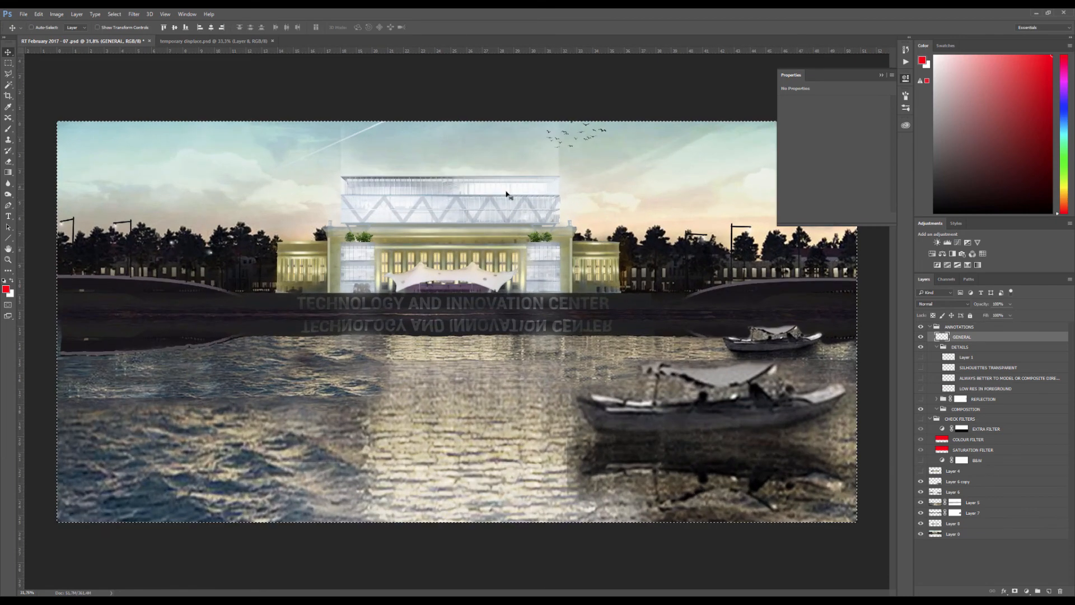
pyautogui.scroll(-4, 507, 194)
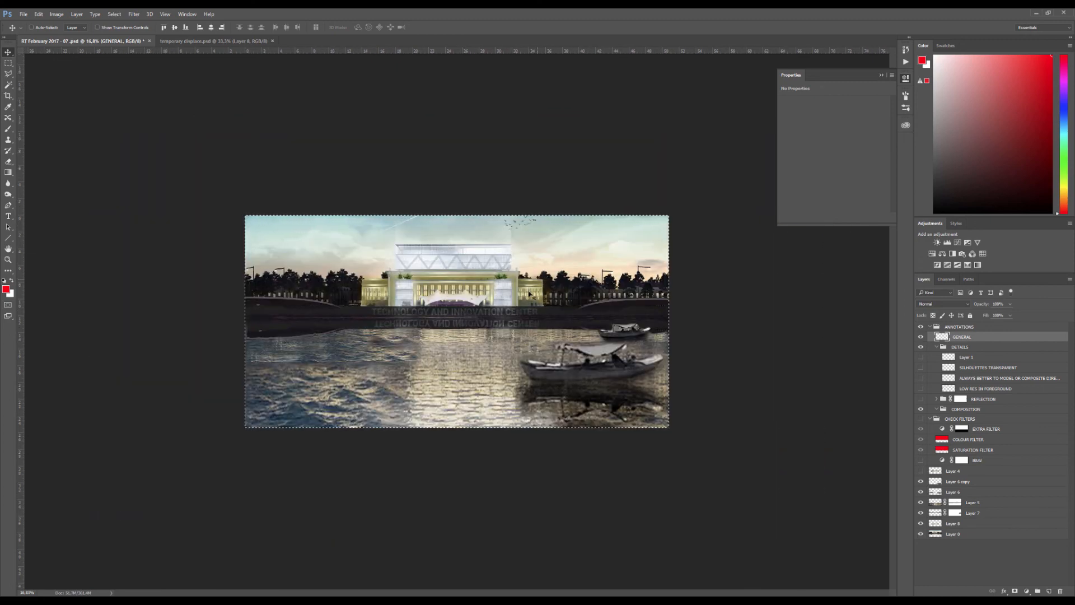
pyautogui.press('b')
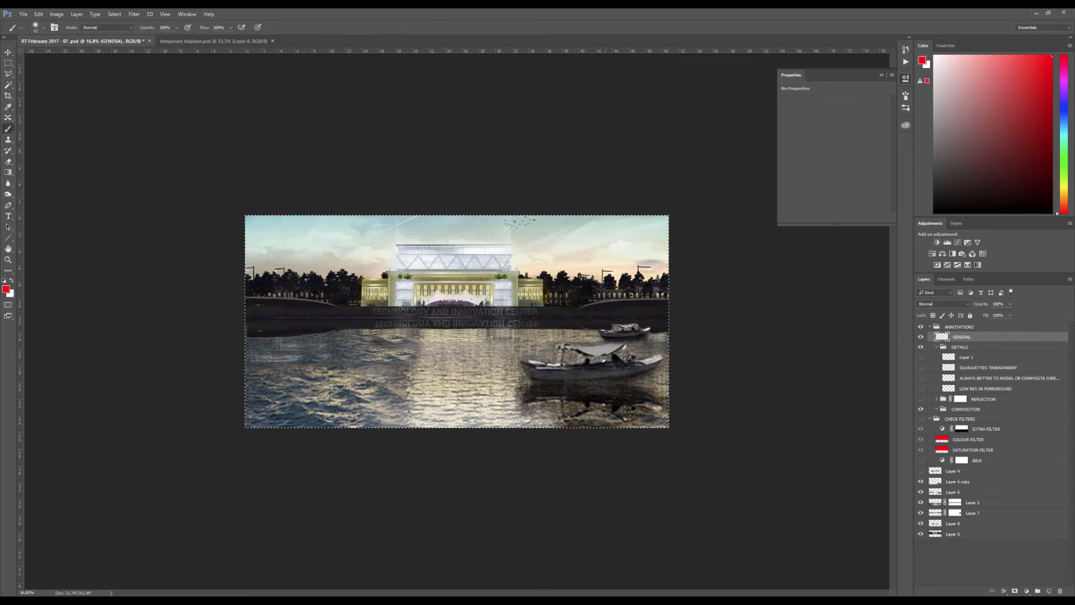
pyautogui.moveTo(519, 373); pyautogui.dragTo(624, 352)
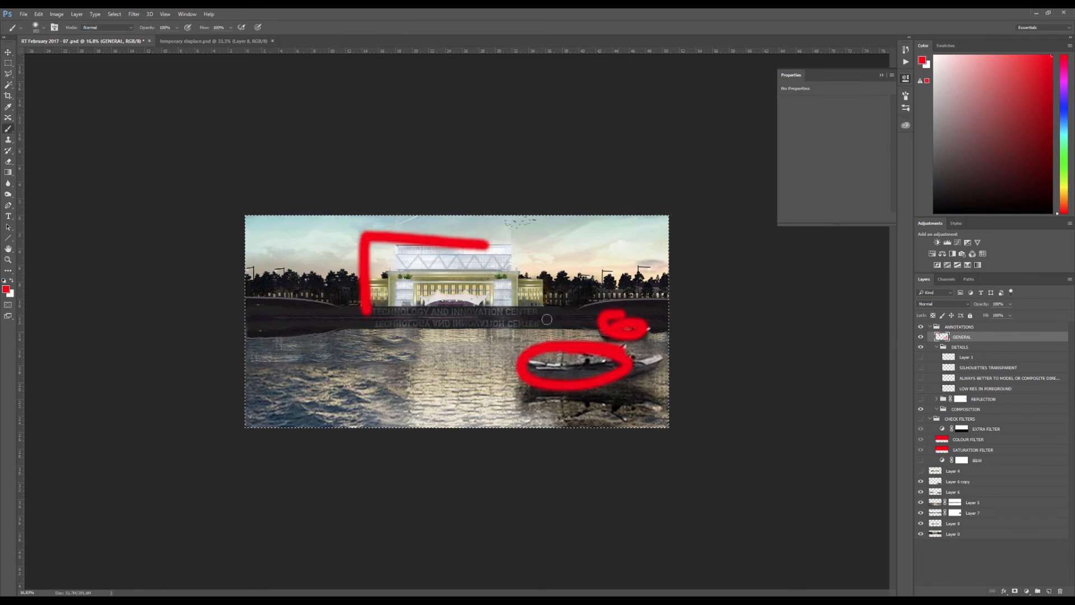
pyautogui.moveTo(351, 244)
pyautogui.mouseDown()
pyautogui.moveTo(569, 242)
pyautogui.moveTo(502, 318)
pyautogui.moveTo(319, 318)
pyautogui.mouseUp()
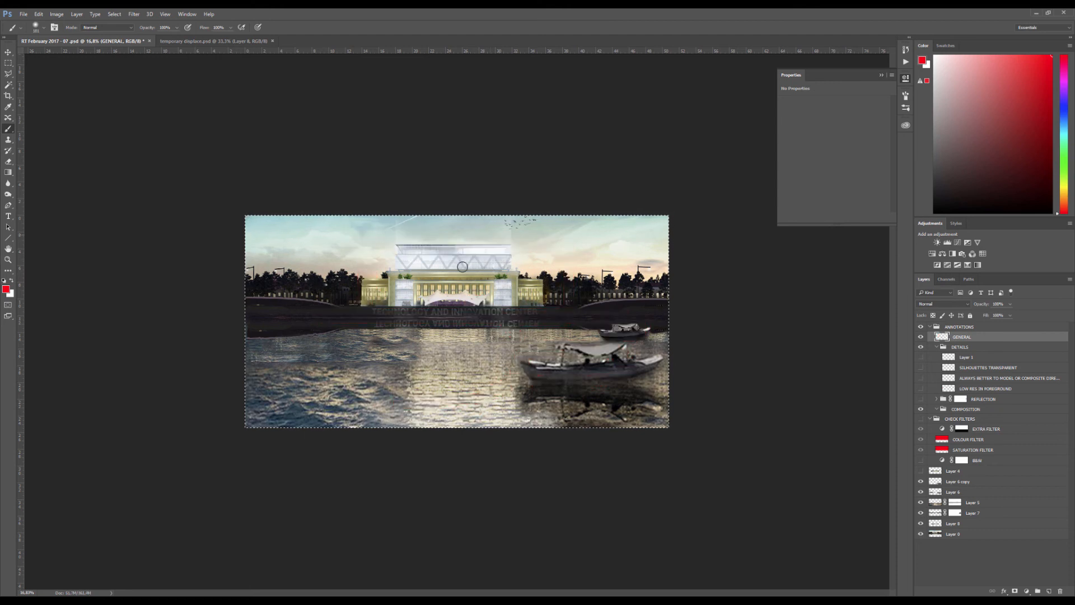
# Brush a curved red stroke between the foreground water and the quay, and undo it
pyautogui.moveTo(502, 351); pyautogui.dragTo(493, 312)
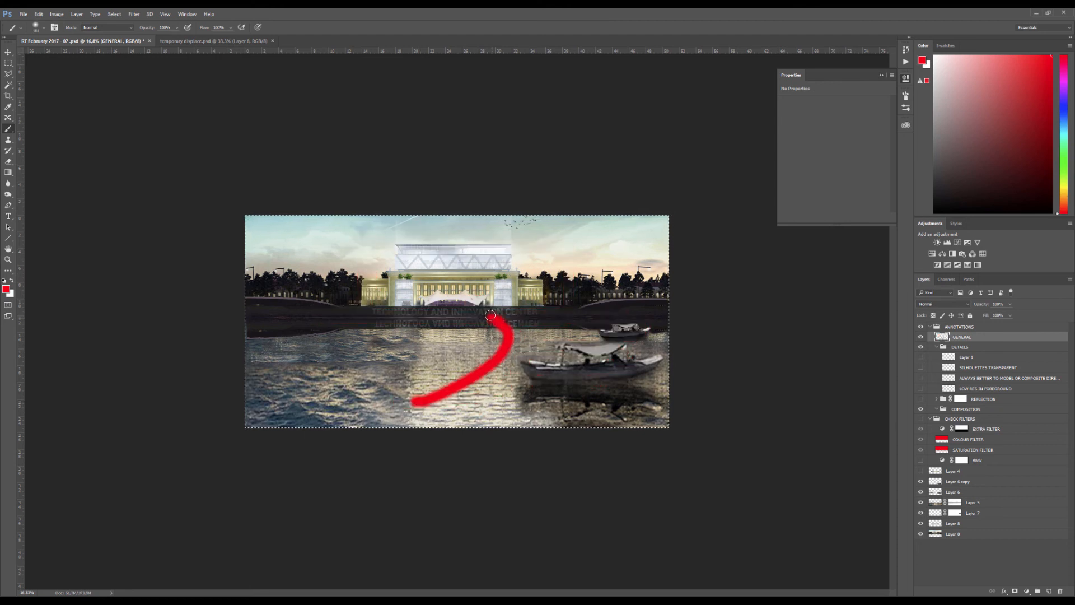
pyautogui.hotkey('ctrl', 'z')
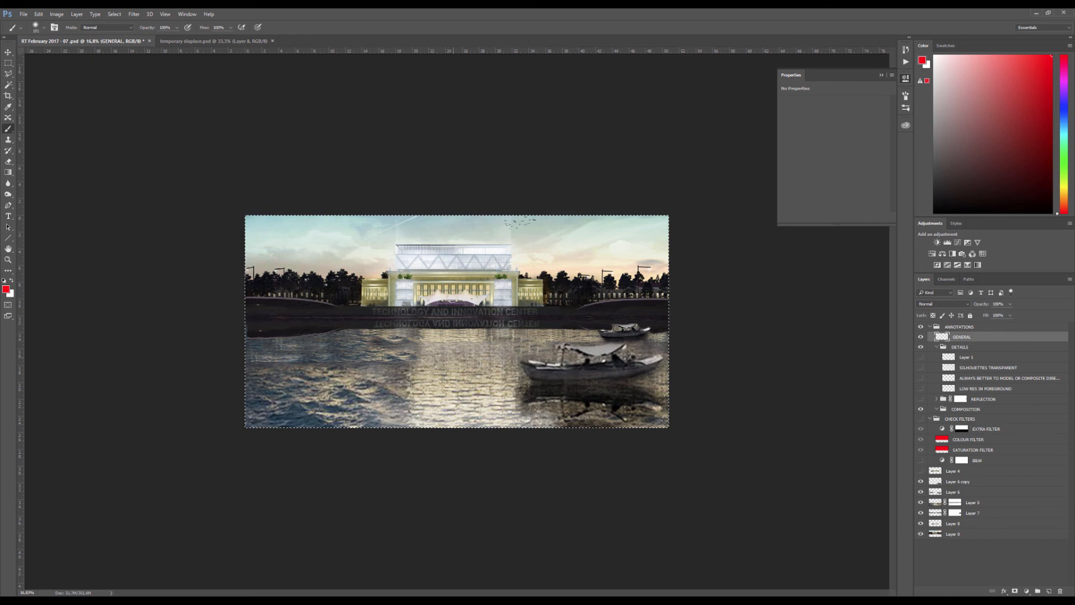
# Mark the quay's waterline in red across the image and again along its left part, clearing the marks each time
pyautogui.moveTo(249, 334); pyautogui.dragTo(640, 336)
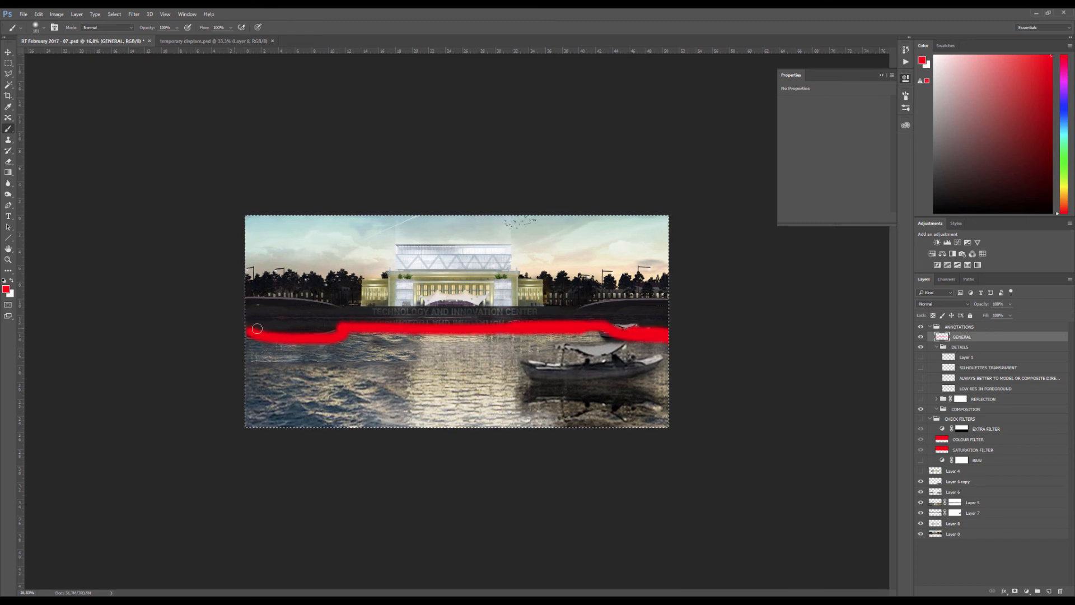
pyautogui.moveTo(249, 329); pyautogui.dragTo(701, 329)
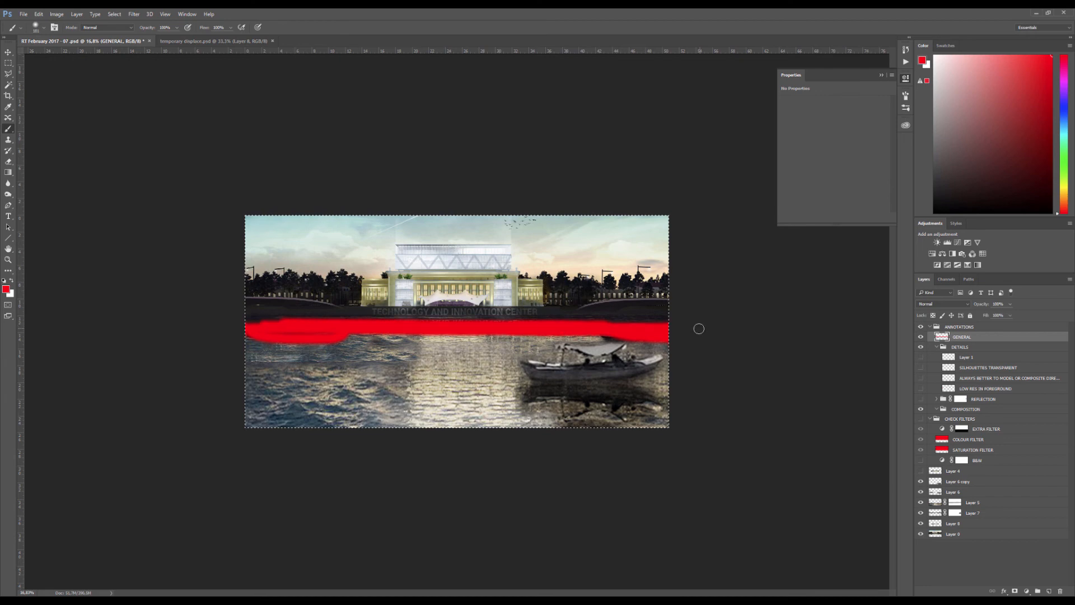
pyautogui.press('Delete')
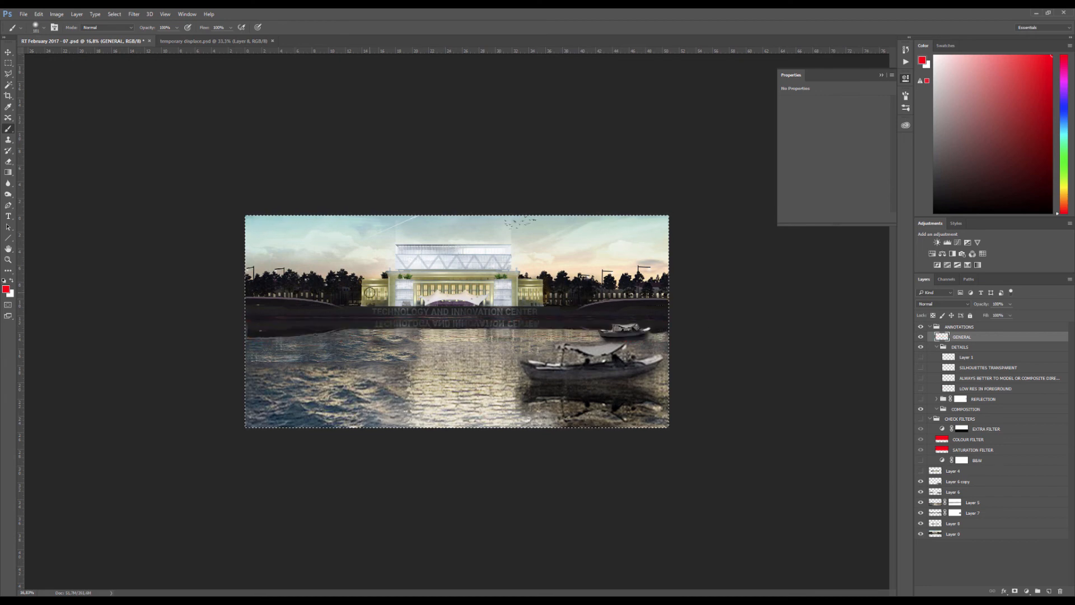
pyautogui.scroll(1, 277, 334)
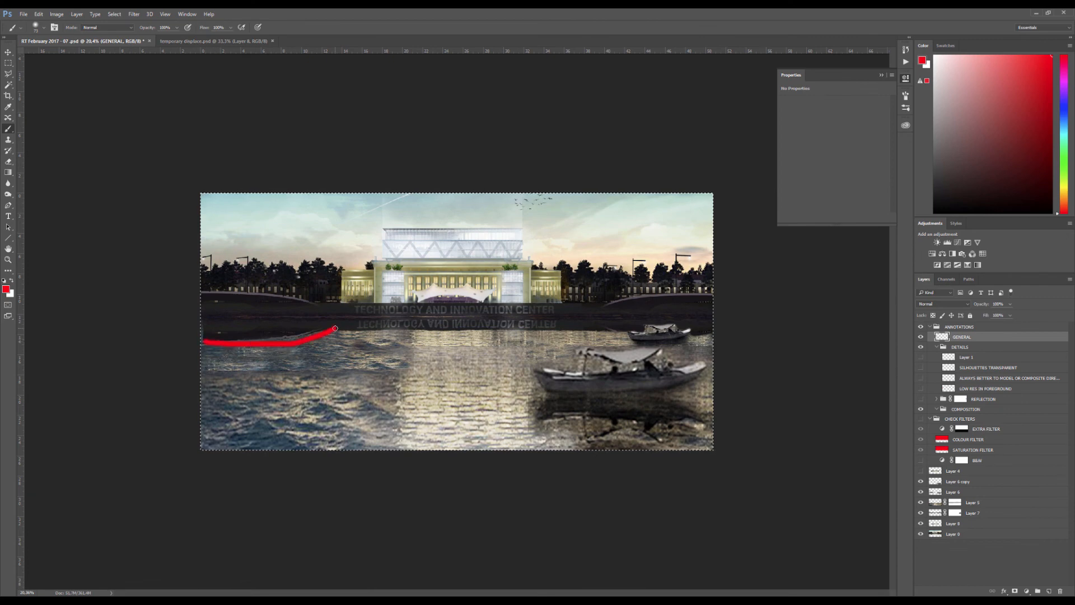
pyautogui.press('Delete')
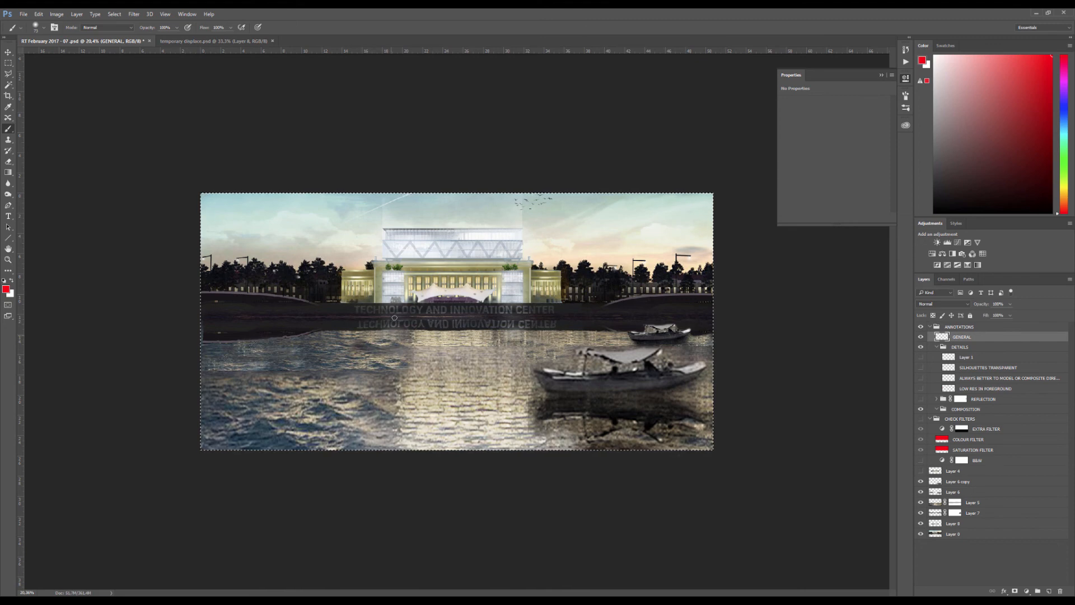
# Outline the bright water strip in front of the building in red, and clear the outline from the GENERAL layer
pyautogui.scroll(3, 445, 310)
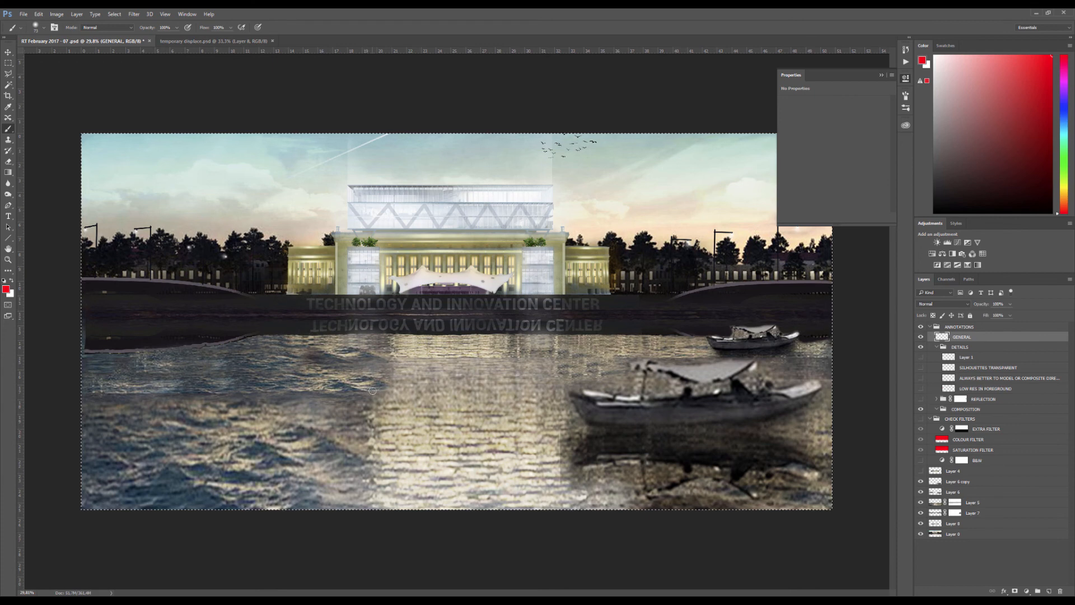
pyautogui.moveTo(388, 352); pyautogui.dragTo(377, 497)
pyautogui.moveTo(413, 317)
pyautogui.mouseDown()
pyautogui.moveTo(556, 318)
pyautogui.moveTo(570, 504)
pyautogui.moveTo(319, 497)
pyautogui.moveTo(473, 301)
pyautogui.moveTo(585, 495)
pyautogui.mouseUp()
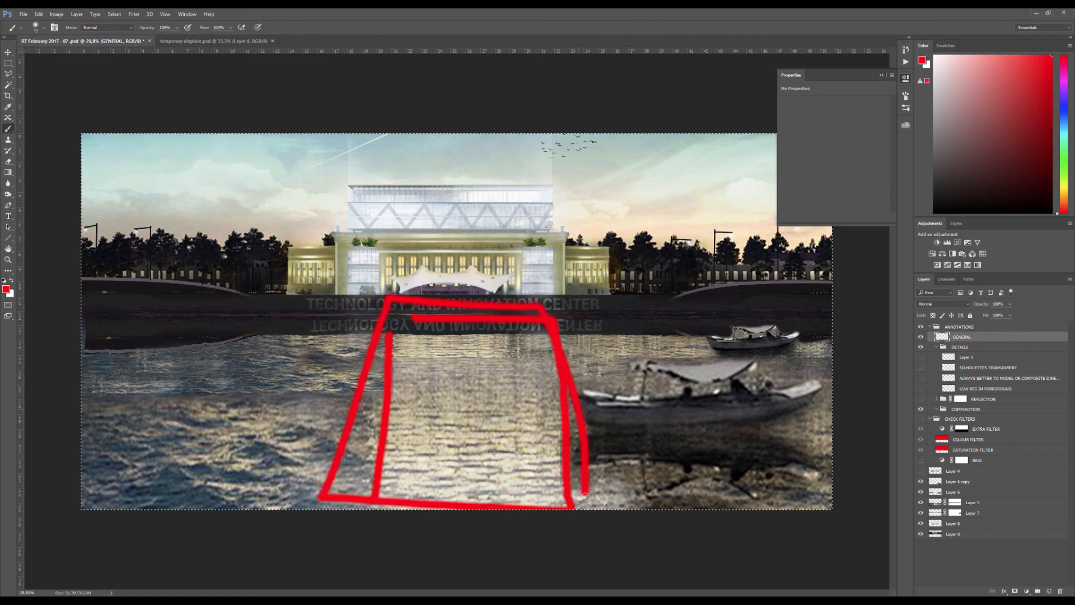
pyautogui.scroll(-2, 511, 315)
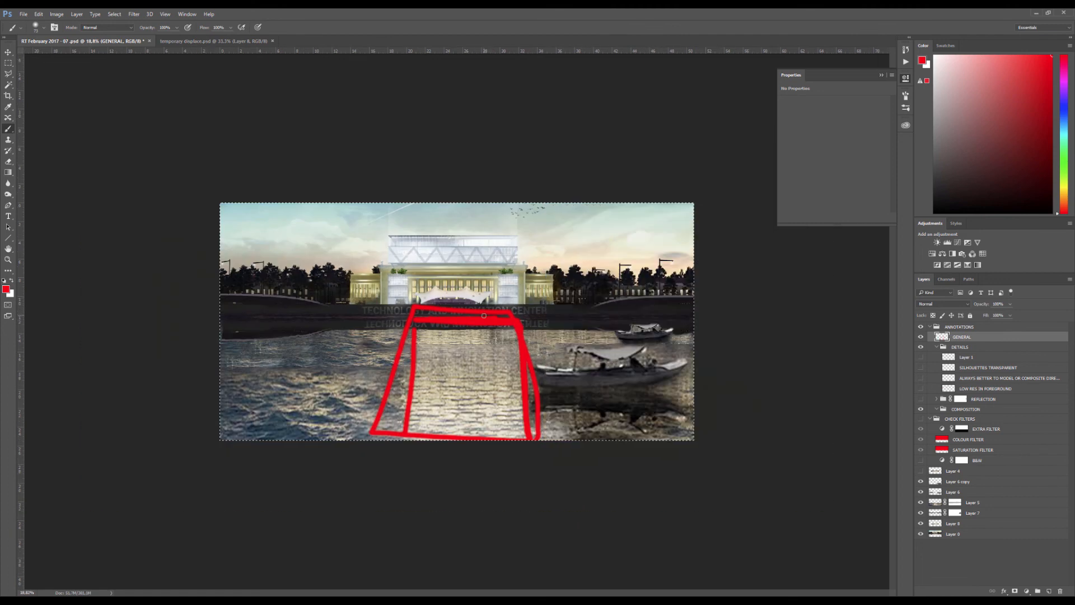
pyautogui.press('Delete')
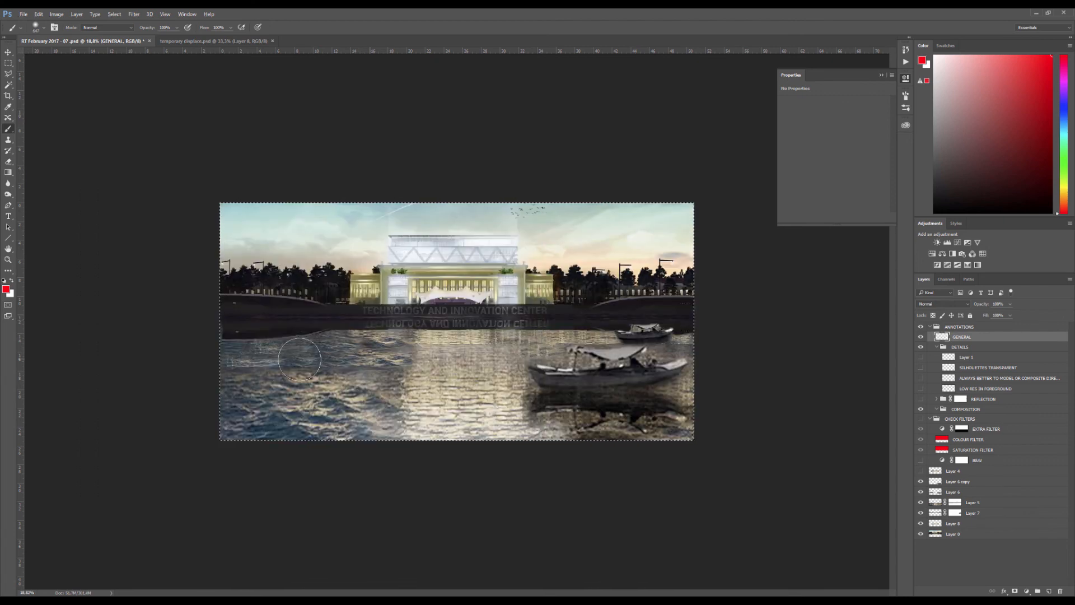
# Paint broad red strokes across the water and the building, clear them from the GENERAL layer, and deselect
pyautogui.moveTo(294, 363); pyautogui.dragTo(627, 362)
pyautogui.moveTo(371, 287)
pyautogui.mouseDown()
pyautogui.moveTo(418, 264)
pyautogui.moveTo(532, 296)
pyautogui.mouseUp()
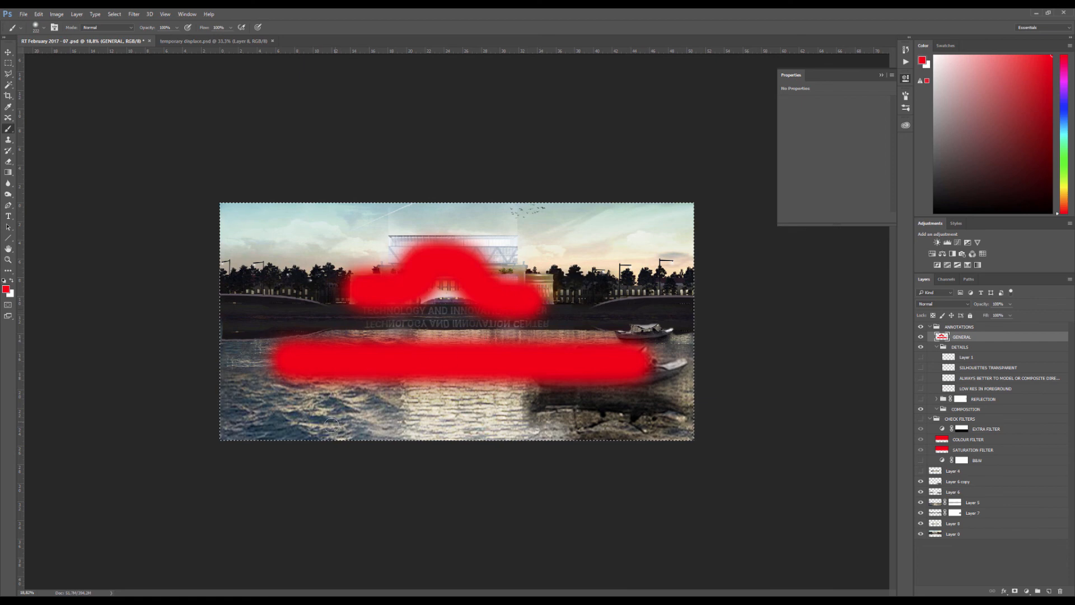
pyautogui.moveTo(327, 428)
pyautogui.mouseDown()
pyautogui.moveTo(380, 410)
pyautogui.moveTo(459, 412)
pyautogui.mouseUp()
pyautogui.press('Delete')
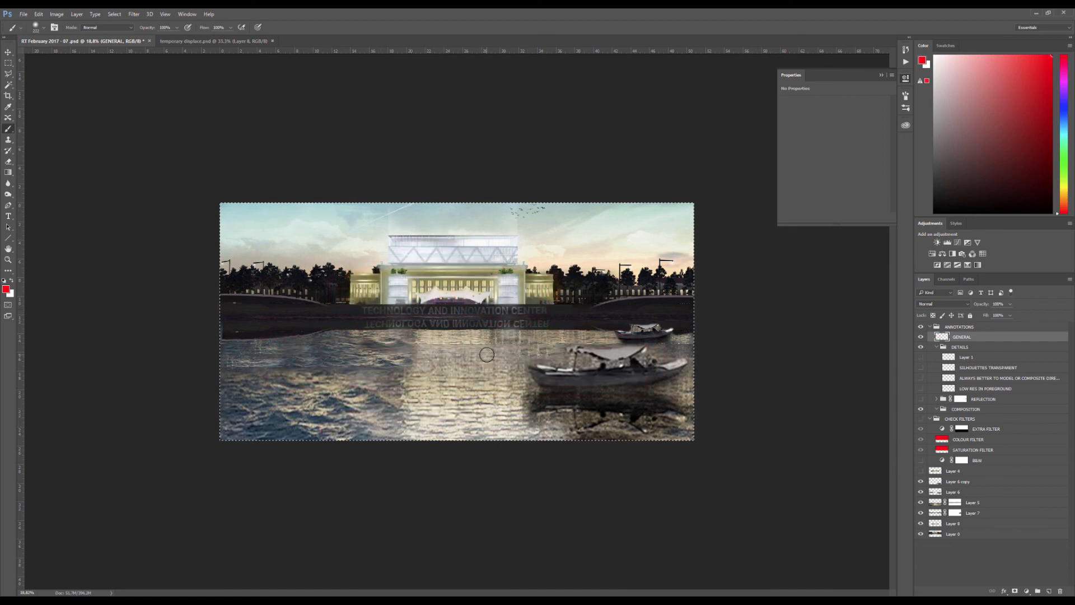
pyautogui.hotkey('ctrl', 'd')
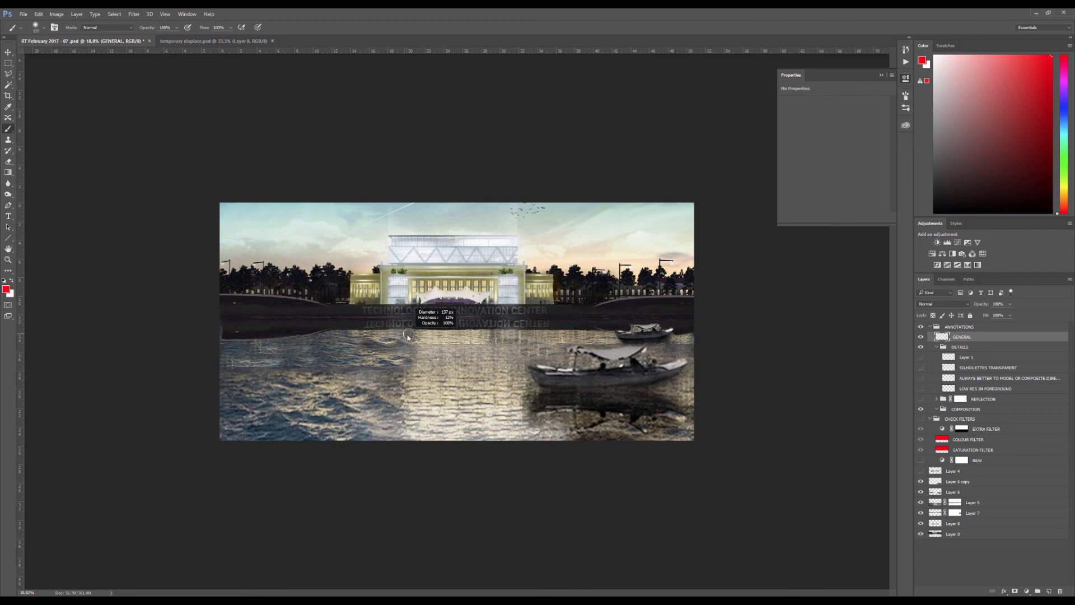
# Circle the large boat and the trees, mark the building and left bank in red, and clear all the marks
pyautogui.moveTo(660, 356)
pyautogui.mouseDown()
pyautogui.moveTo(655, 386)
pyautogui.moveTo(627, 343)
pyautogui.mouseUp()
pyautogui.moveTo(363, 293)
pyautogui.mouseDown()
pyautogui.moveTo(433, 253)
pyautogui.moveTo(553, 290)
pyautogui.moveTo(608, 277)
pyautogui.moveTo(631, 284)
pyautogui.moveTo(578, 280)
pyautogui.mouseUp()
pyautogui.moveTo(295, 297); pyautogui.dragTo(263, 289)
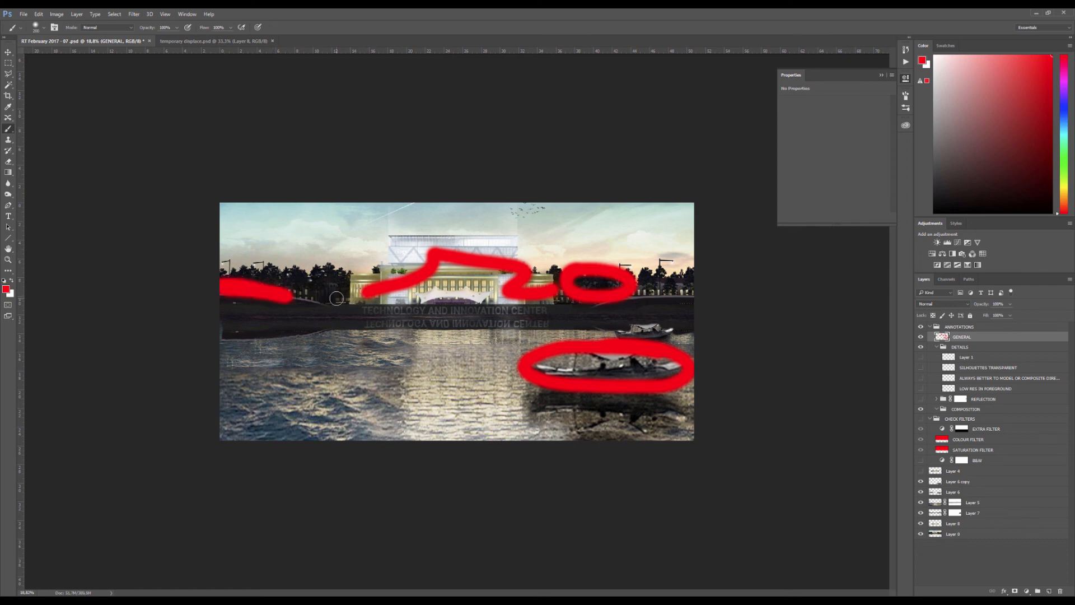
pyautogui.hotkey('ctrl', 'a')
pyautogui.press('Delete')
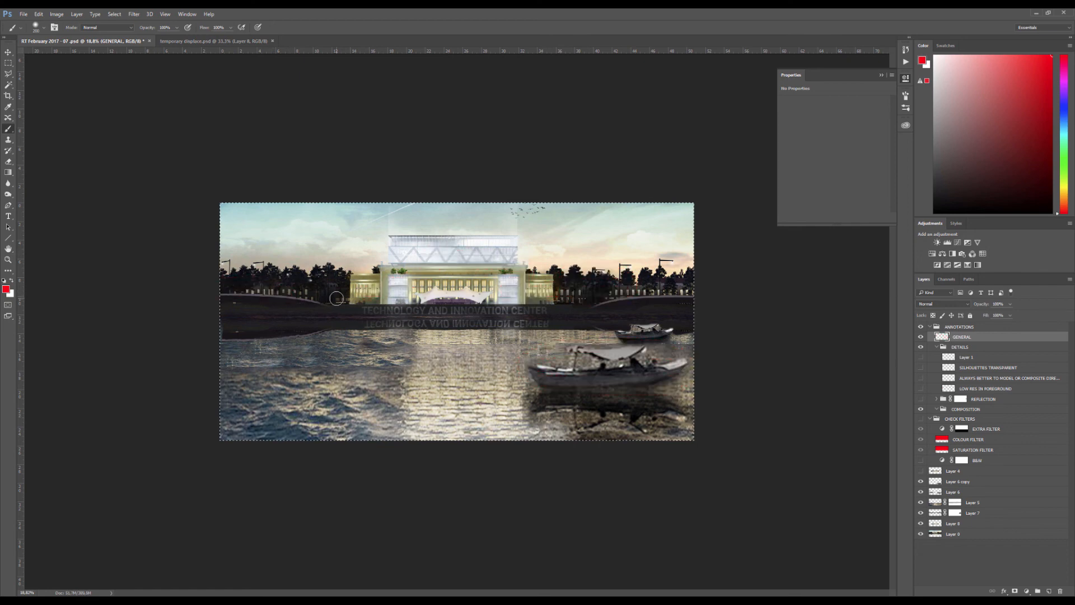
pyautogui.hotkey('ctrl', 'd')
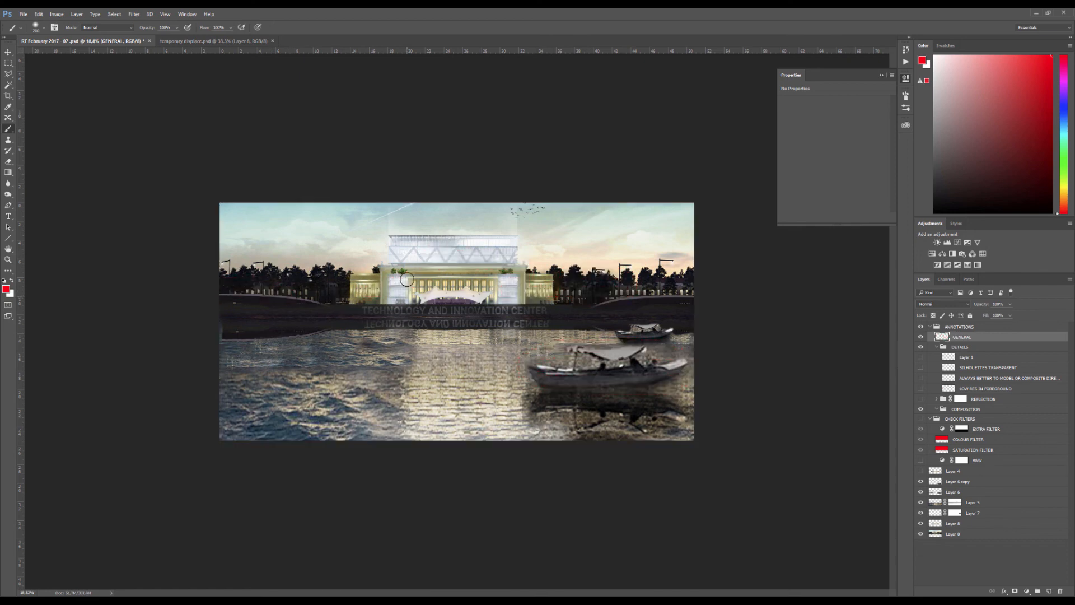
pyautogui.press('v')
pyautogui.scroll(1, 458, 263)
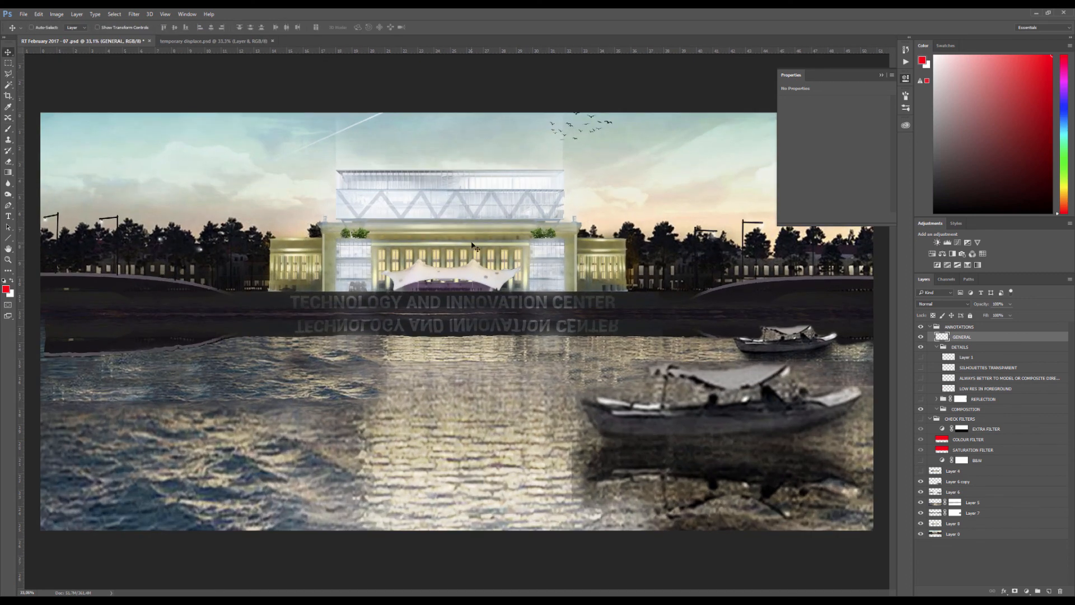